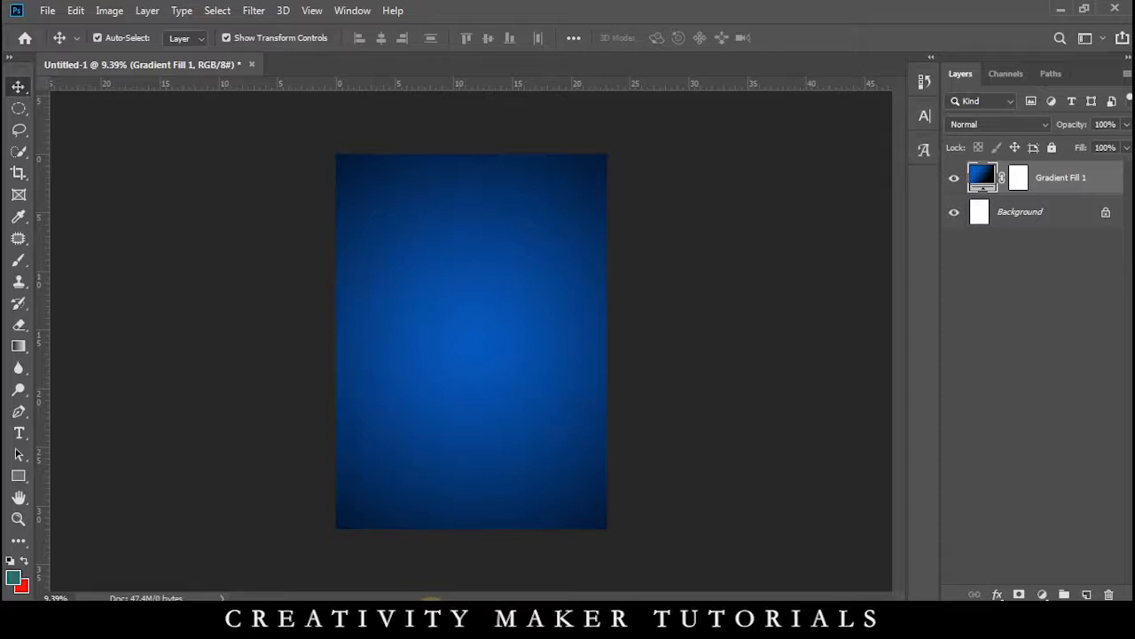
Switch to the image folder in File Explorer, show its files as thumbnails and preview the cut-out woman PNG.
{"action": "left_click", "coordinate": [520, 499]}
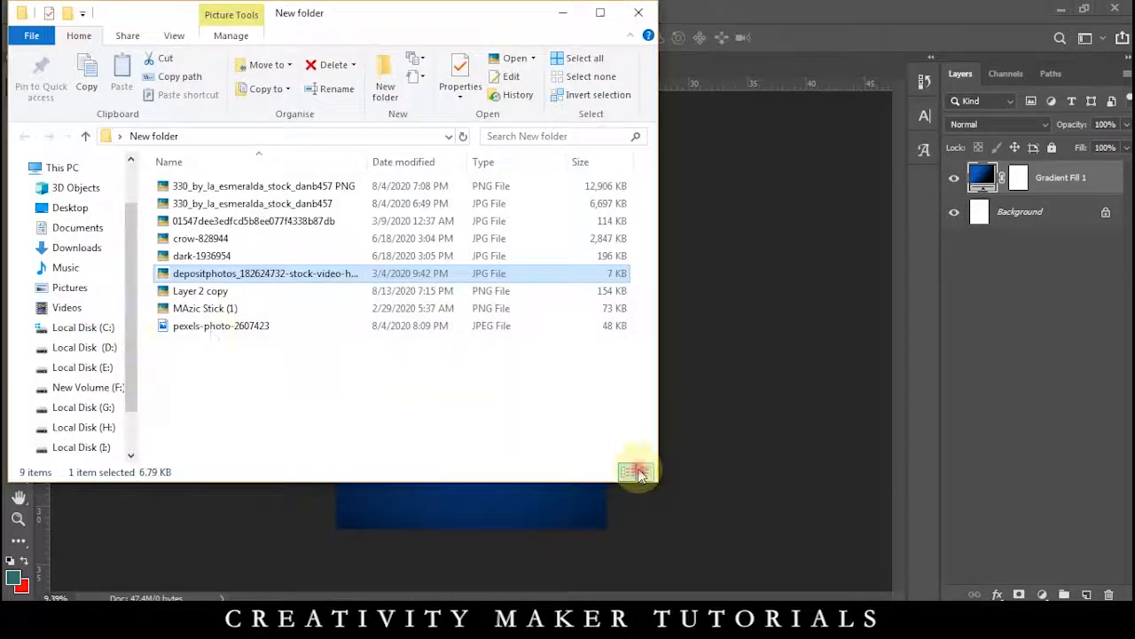
{"action": "left_click", "coordinate": [644, 472]}
{"action": "double_click", "coordinate": [256, 202]}
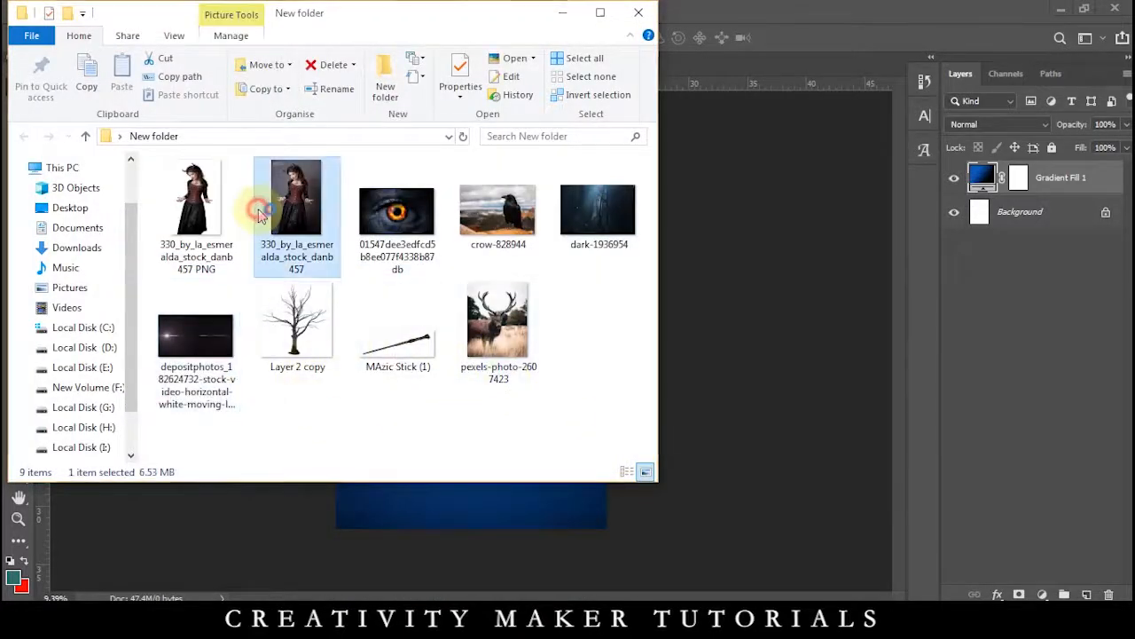
{"action": "key", "text": "Left"}
{"action": "scroll", "coordinate": [536, 84], "scroll_direction": "up", "scroll_amount": 3}
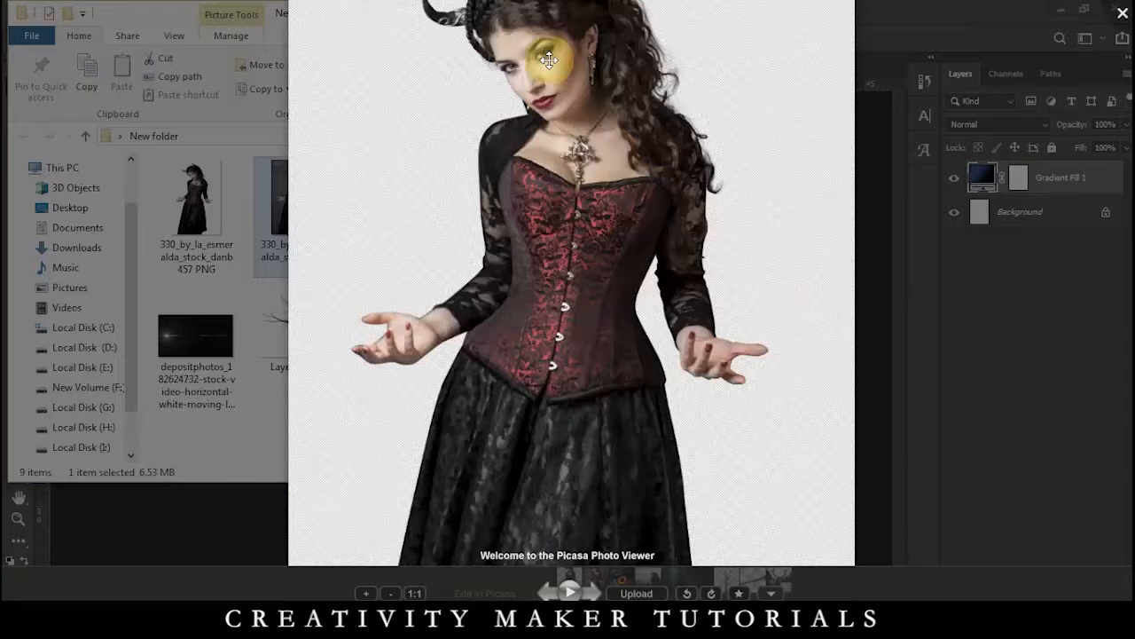
{"action": "left_click_drag", "start_coordinate": [581, 87], "coordinate": [607, 232]}
Open the cut-out woman PNG in Photoshop, bring her into the blue poster document and delete the duplicate gradient fill layer.
{"action": "left_click", "coordinate": [771, 592]}
{"action": "left_click", "coordinate": [700, 413]}
{"action": "left_click_drag", "start_coordinate": [479, 332], "coordinate": [400, 264]}
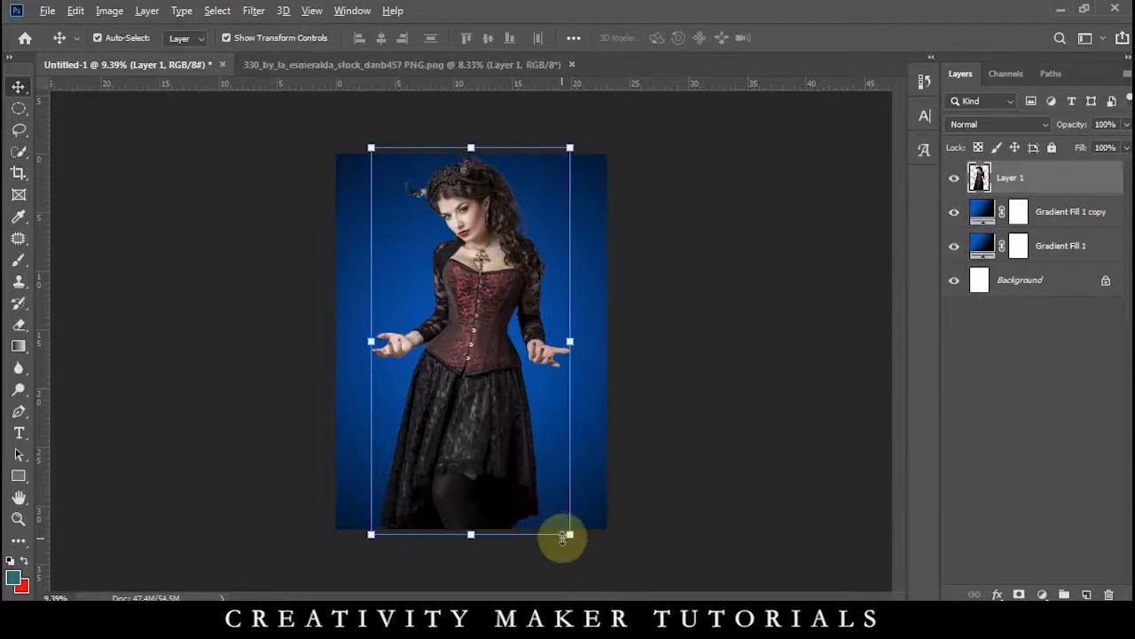
{"action": "left_click", "coordinate": [1073, 212]}
{"action": "key", "text": "Delete"}
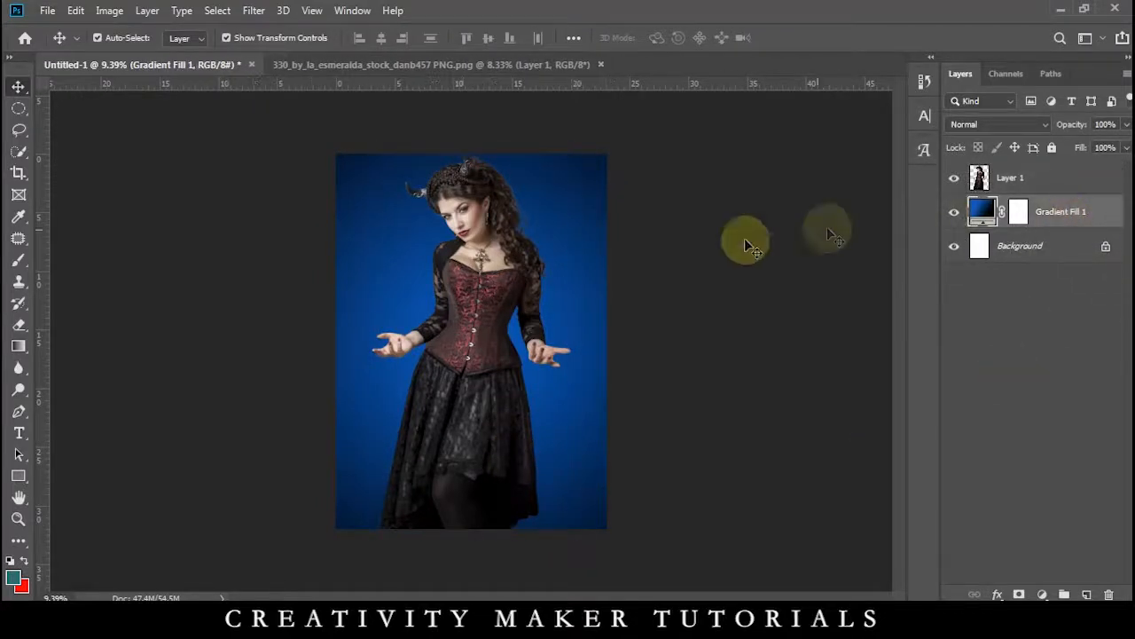
Scale the woman down and position her slightly right of centre against the poster's bottom edge.
{"action": "left_click", "coordinate": [468, 330]}
{"action": "left_click_drag", "start_coordinate": [570, 527], "coordinate": [540, 477]}
{"action": "left_click_drag", "start_coordinate": [494, 393], "coordinate": [507, 425]}
{"action": "key", "text": "Return"}
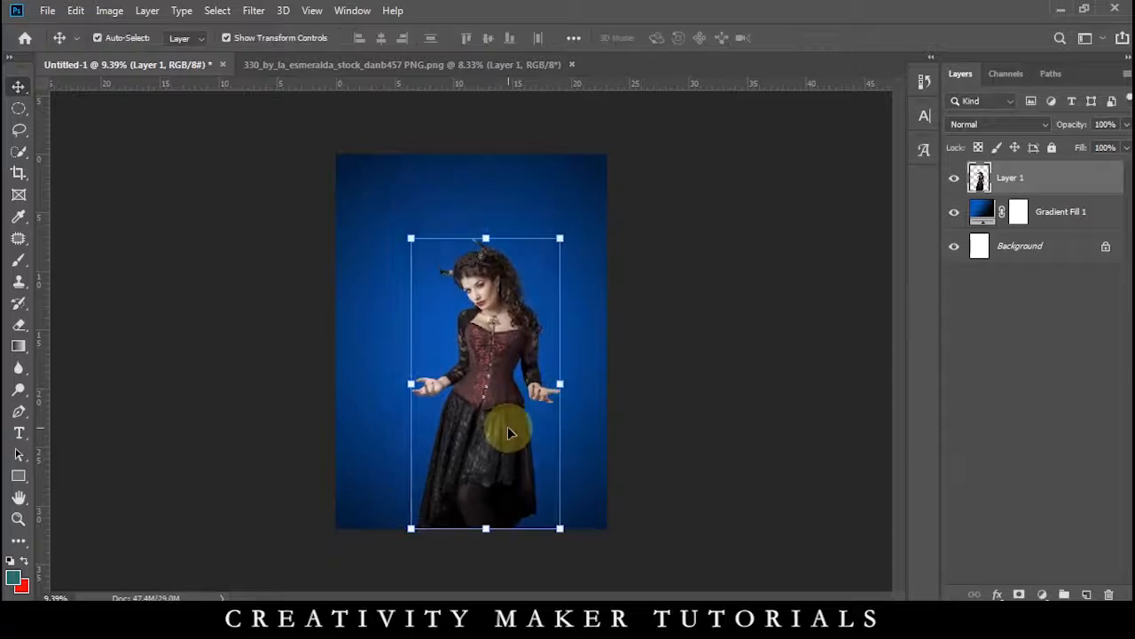
{"action": "left_click", "coordinate": [761, 418]}
Place the dark-1936954 forest image from the folder and enlarge it to about 734% so it covers the canvas.
{"action": "left_click", "coordinate": [431, 621]}
{"action": "left_click", "coordinate": [496, 554]}
{"action": "left_click", "coordinate": [773, 417]}
{"action": "left_click", "coordinate": [440, 614]}
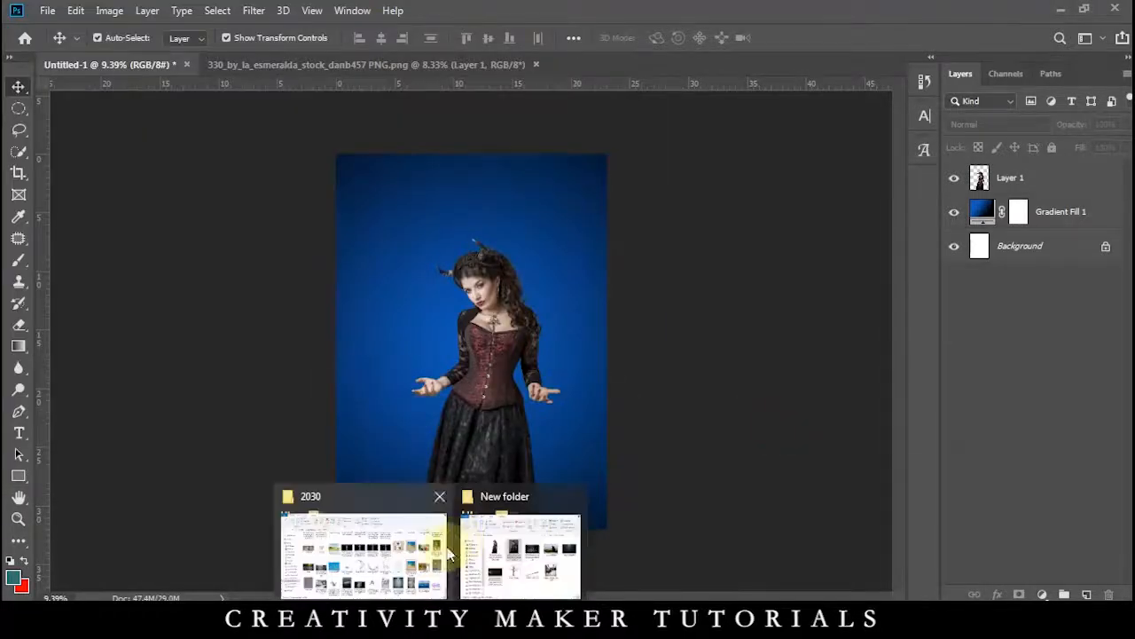
{"action": "left_click", "coordinate": [498, 541]}
{"action": "left_click_drag", "start_coordinate": [598, 213], "coordinate": [645, 411]}
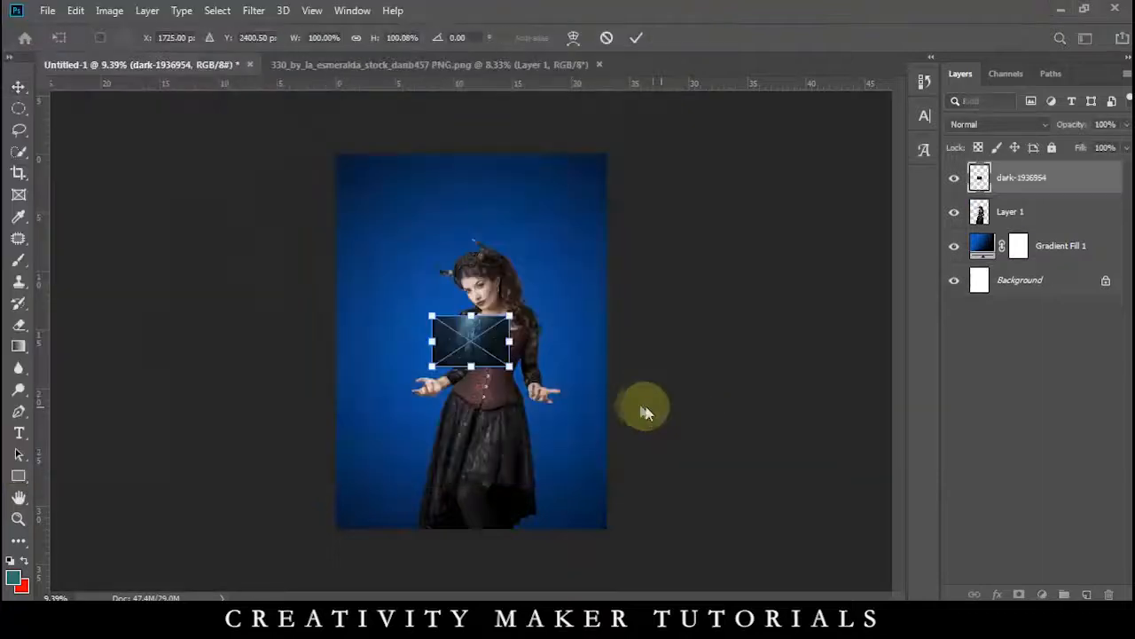
{"action": "left_click_drag", "start_coordinate": [511, 381], "coordinate": [748, 548]}
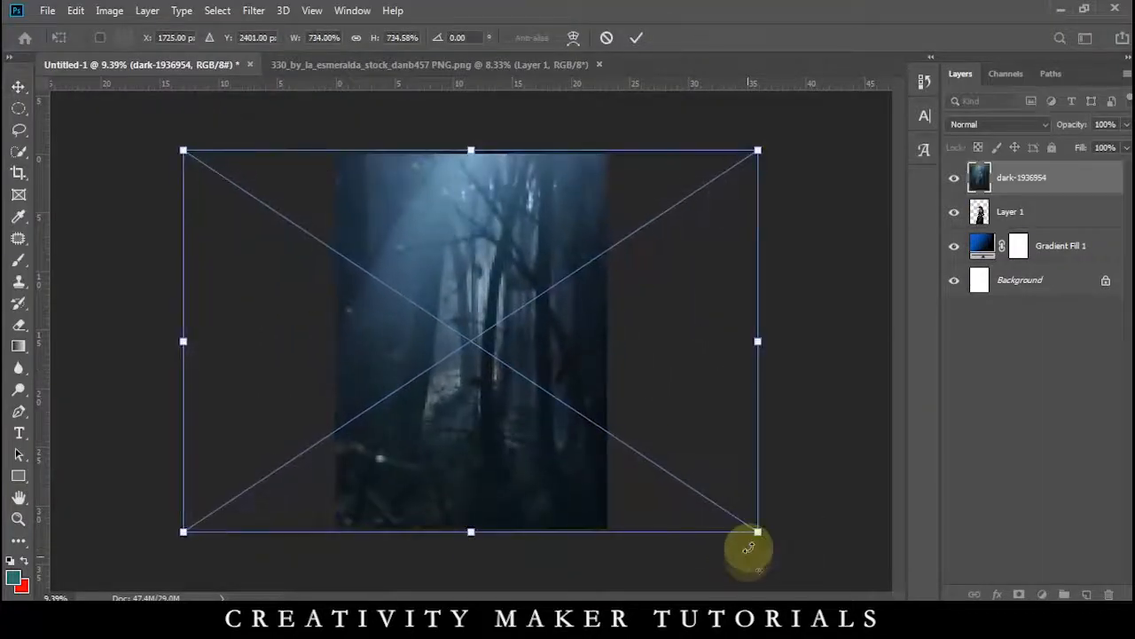
{"action": "key", "text": "Return"}
Reorder the forest layer between the woman and the gradient fill and set its opacity to 75%.
{"action": "key", "text": "ctrl+bracketleft"}
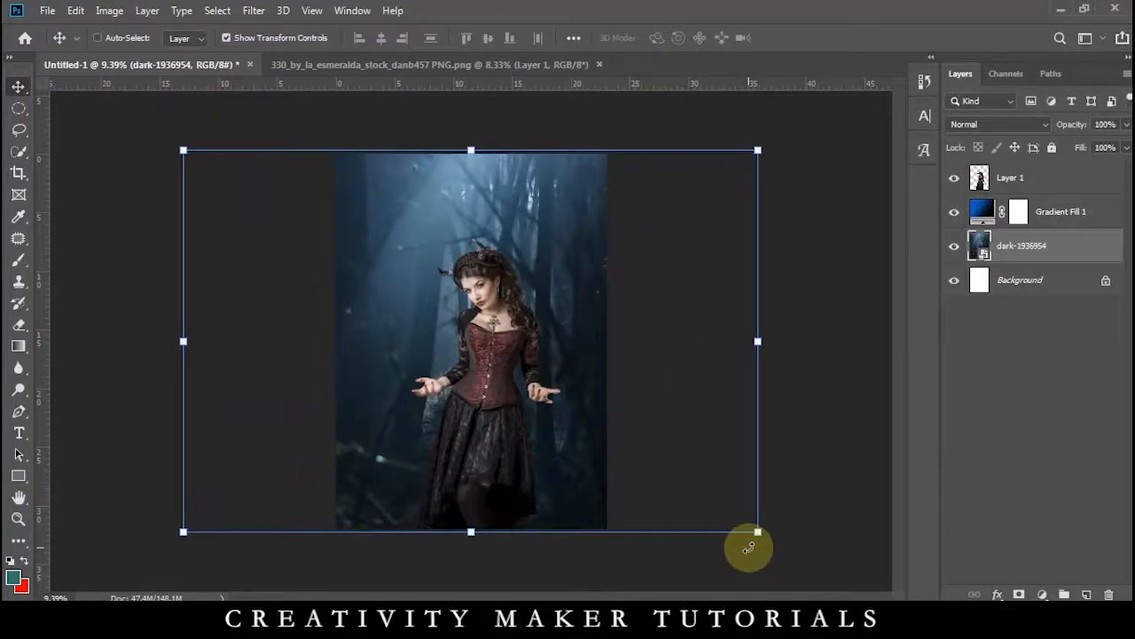
{"action": "key", "text": "ctrl+bracketleft"}
{"action": "key", "text": "ctrl+bracketright"}
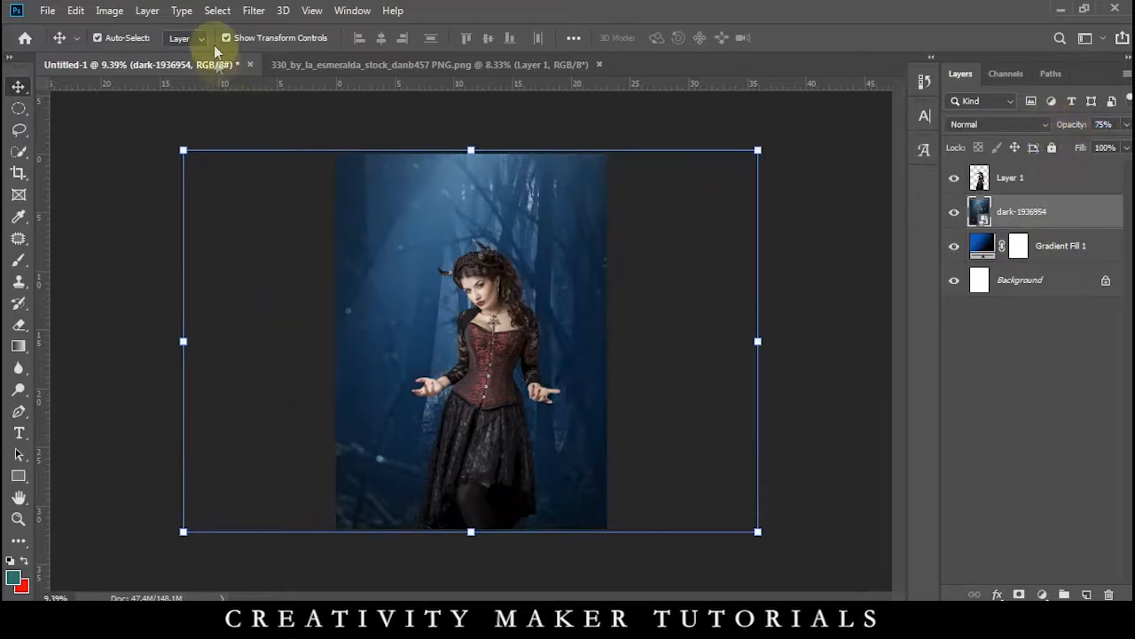
Apply an Iris Blur of 50 px to the forest layer.
{"action": "left_click", "coordinate": [217, 9]}
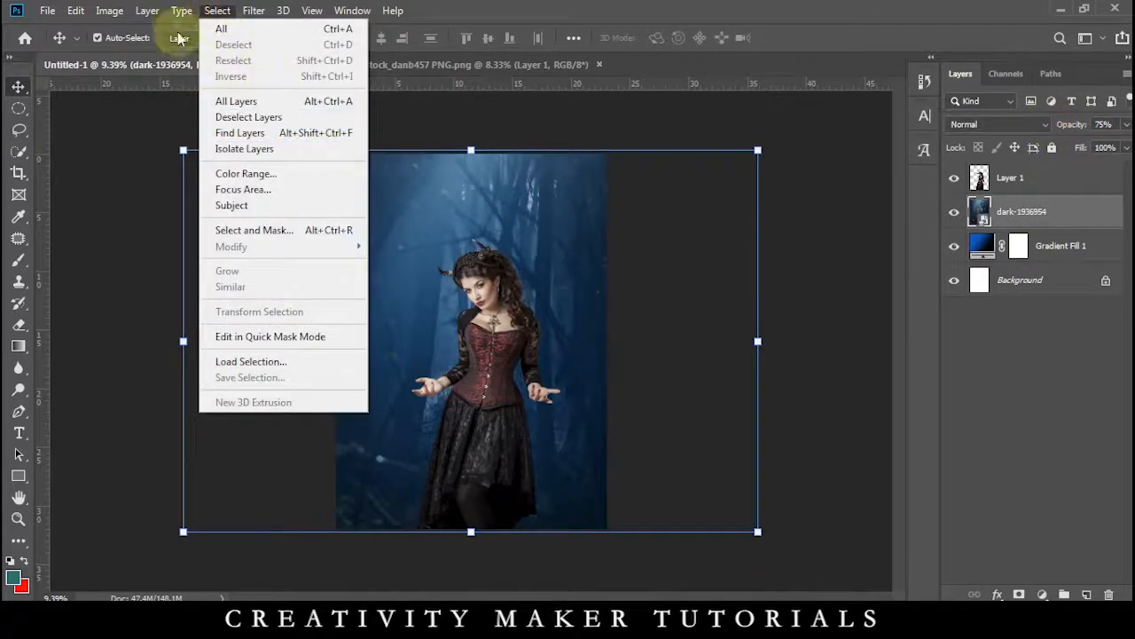
{"action": "mouse_move", "coordinate": [254, 9]}
{"action": "mouse_move", "coordinate": [426, 214]}
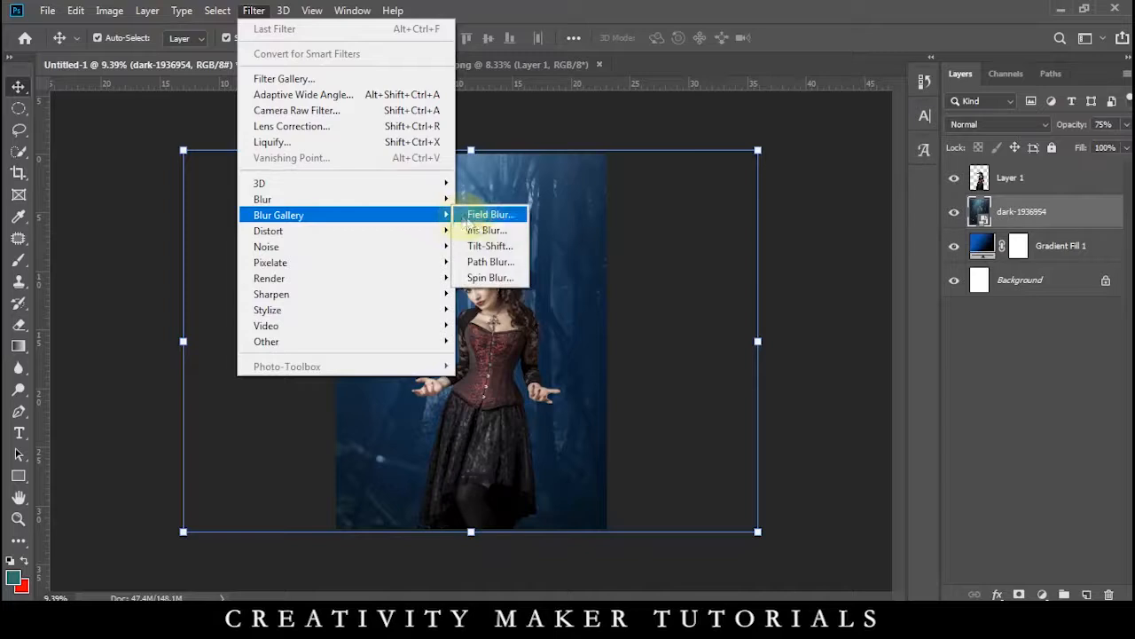
{"action": "left_click", "coordinate": [474, 229]}
{"action": "left_click_drag", "start_coordinate": [475, 364], "coordinate": [467, 357]}
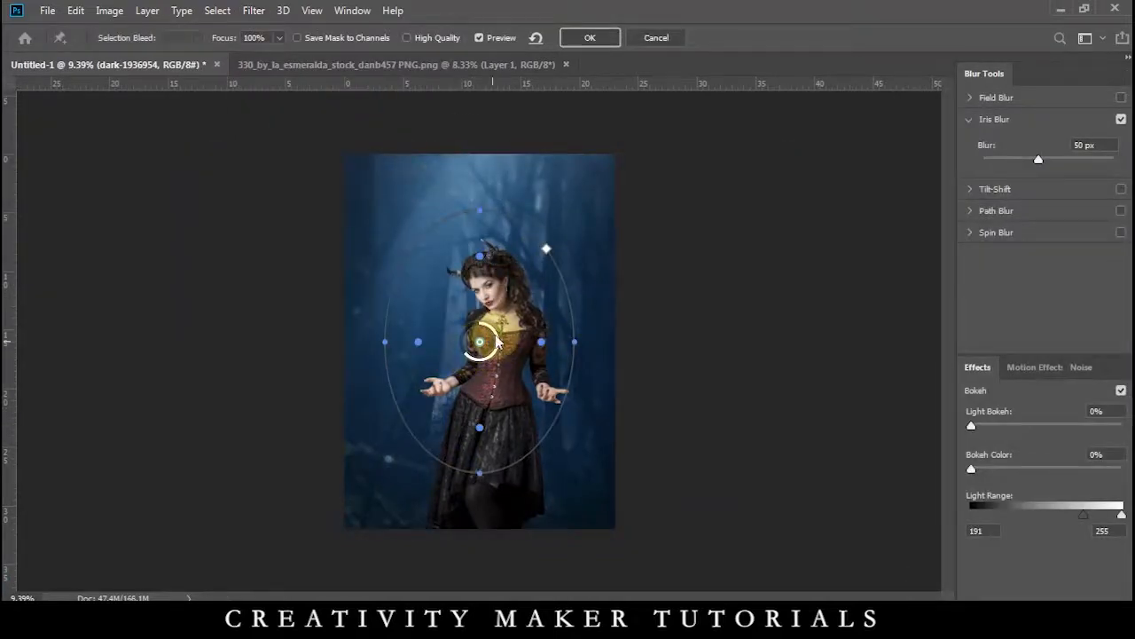
{"action": "left_click", "coordinate": [577, 39]}
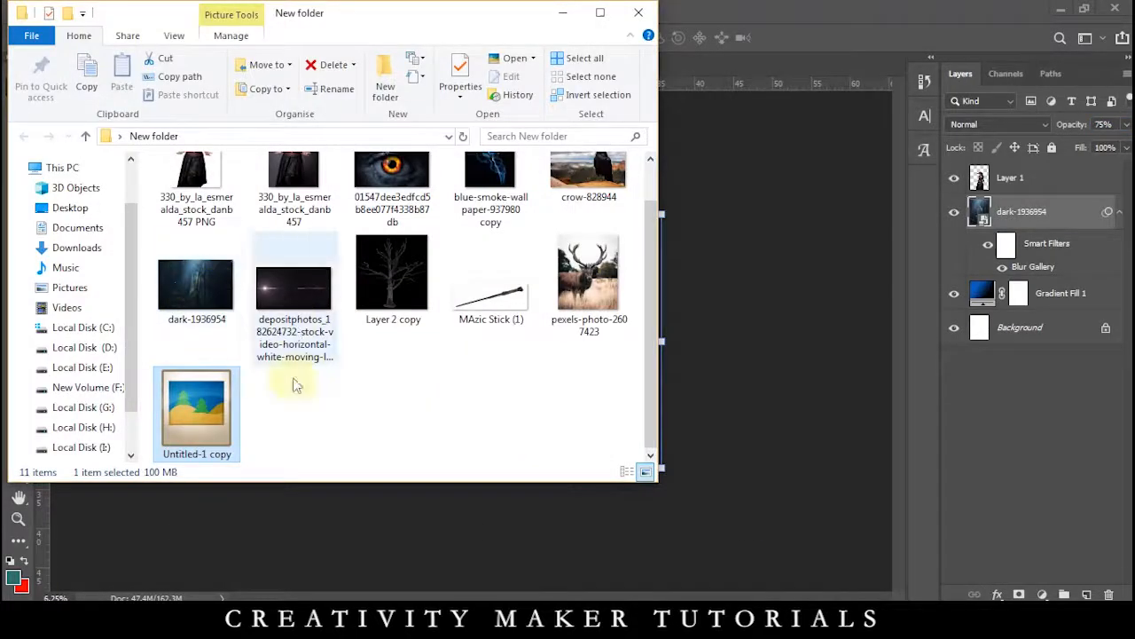
Place the blue-smoke-wallpaper-937980 copy image above the forest layer and set its blend mode to Screen.
{"action": "left_click_drag", "start_coordinate": [488, 200], "coordinate": [530, 404]}
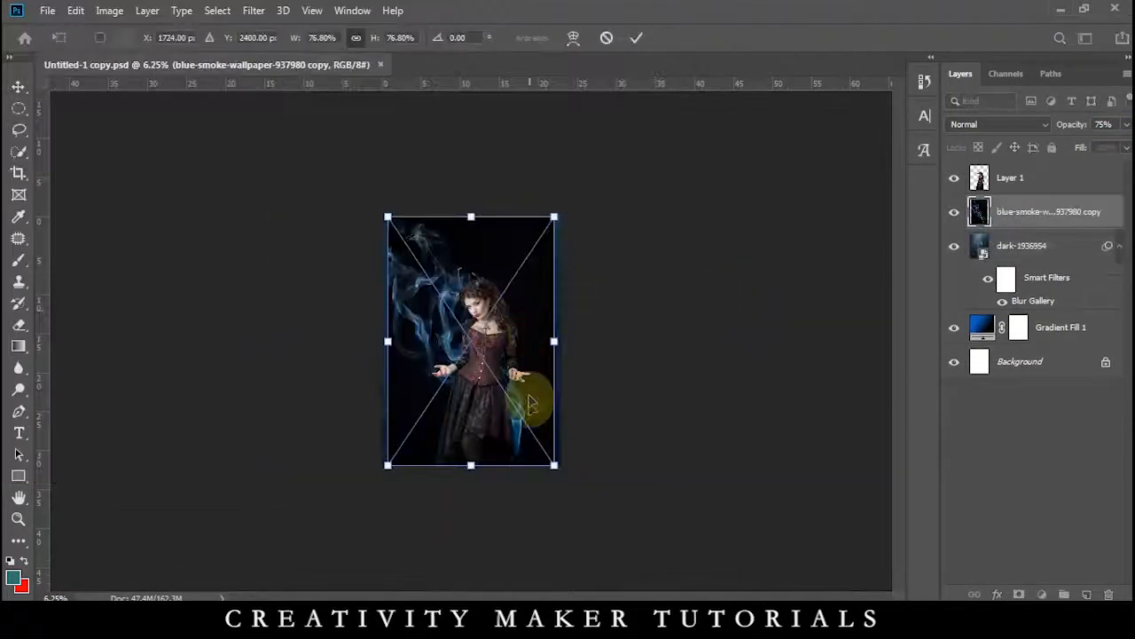
{"action": "left_click", "coordinate": [996, 125]}
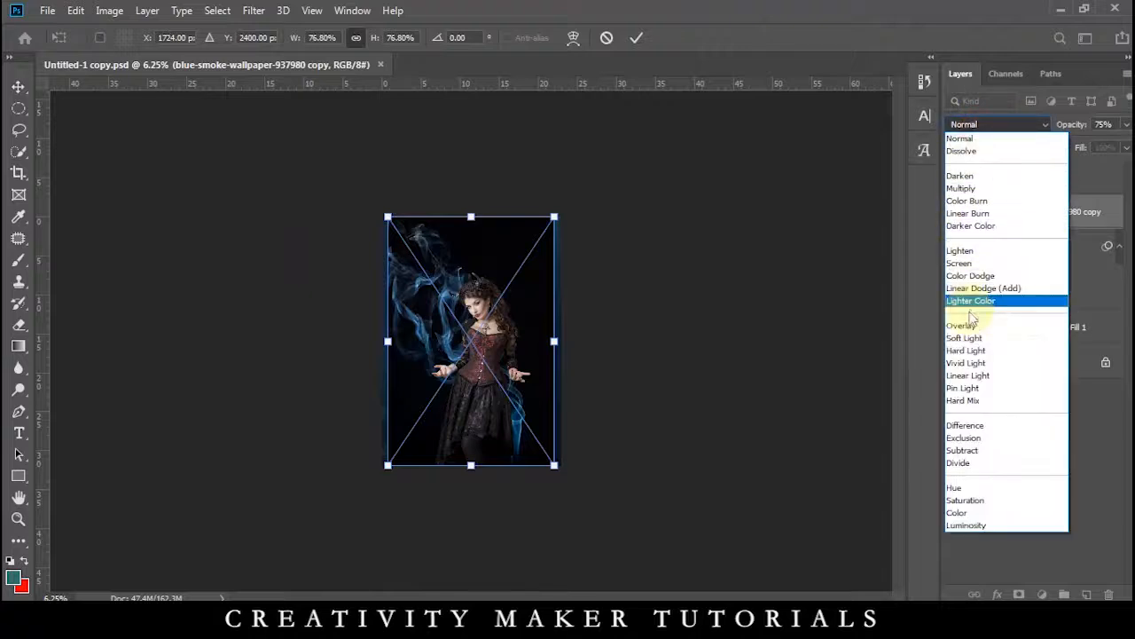
{"action": "left_click", "coordinate": [963, 264]}
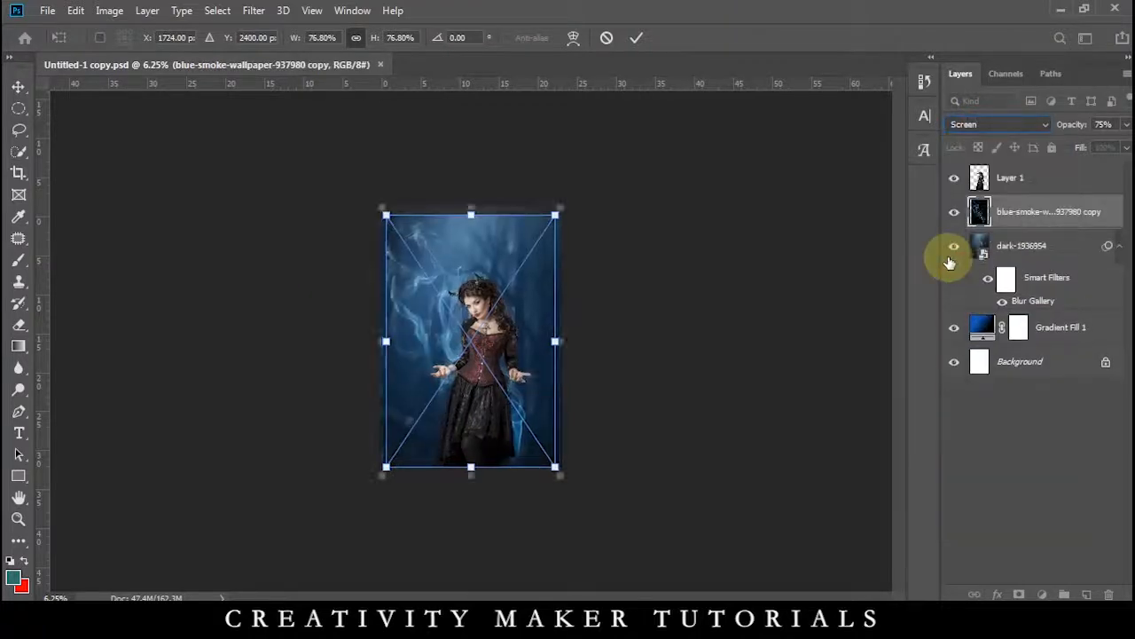
Enlarge the smoke image to about 95% and rotate it about -14.8°.
{"action": "key", "text": "ctrl+plus"}
{"action": "key", "text": "ctrl+minus"}
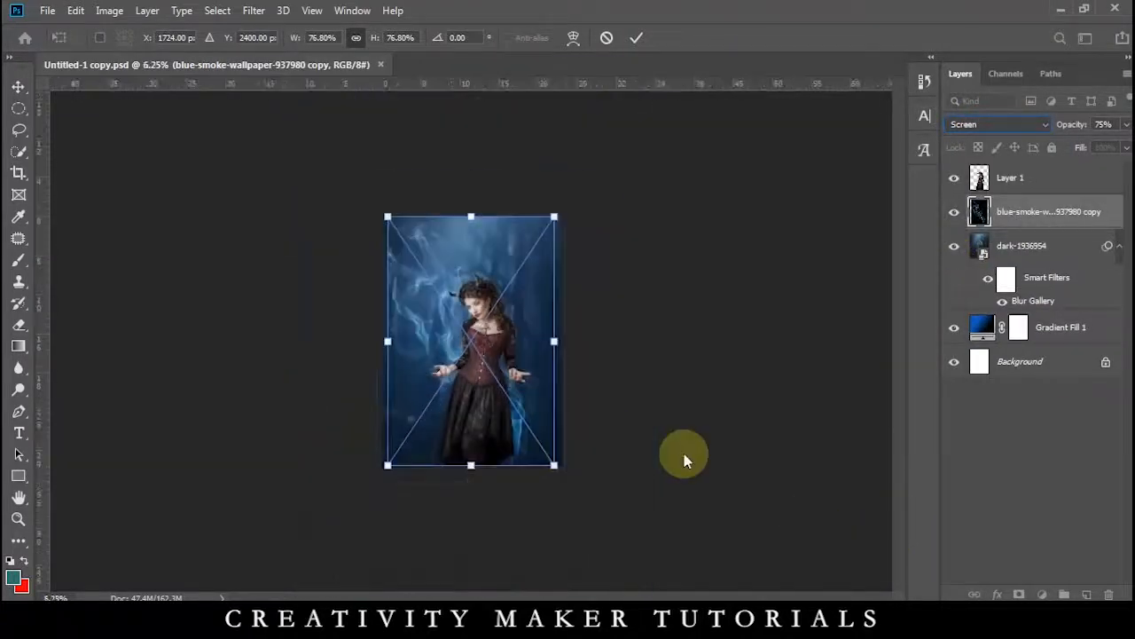
{"action": "left_click_drag", "start_coordinate": [564, 486], "coordinate": [638, 482]}
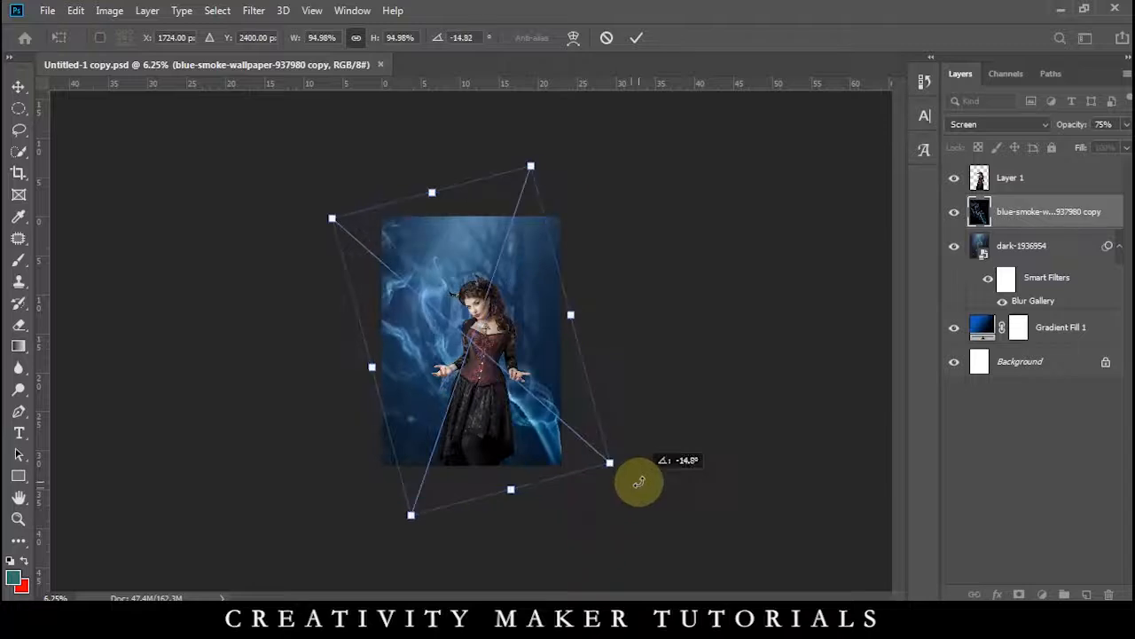
{"action": "key", "text": "Return"}
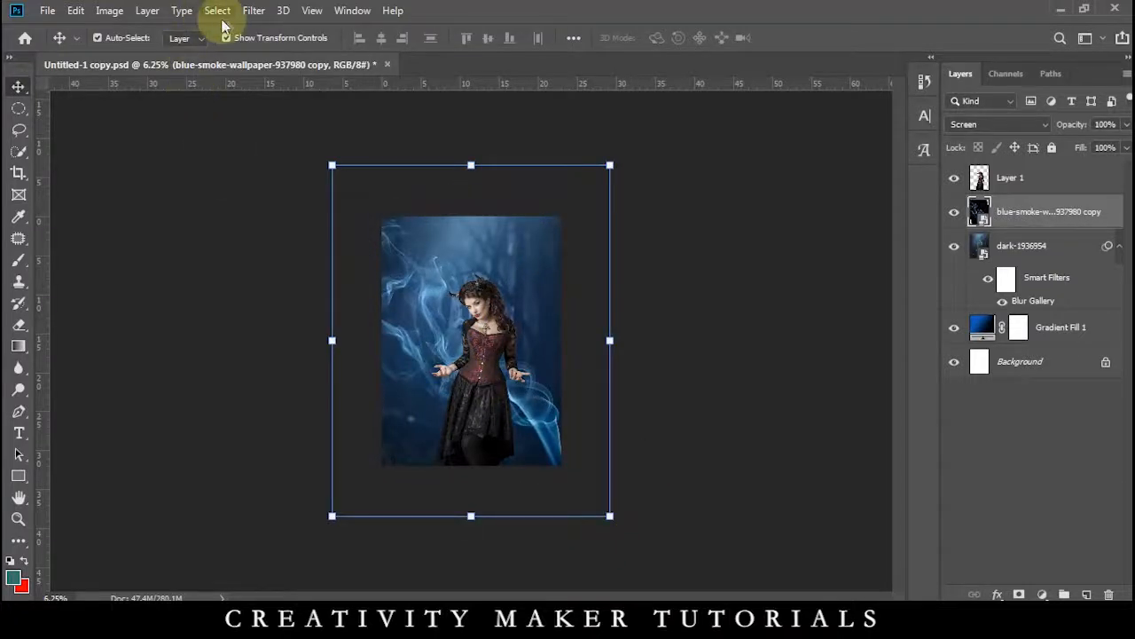
Apply a 15 px Field Blur to the smoke layer and rotate the smoke further counter-clockwise.
{"action": "left_click", "coordinate": [254, 10]}
{"action": "mouse_move", "coordinate": [395, 199]}
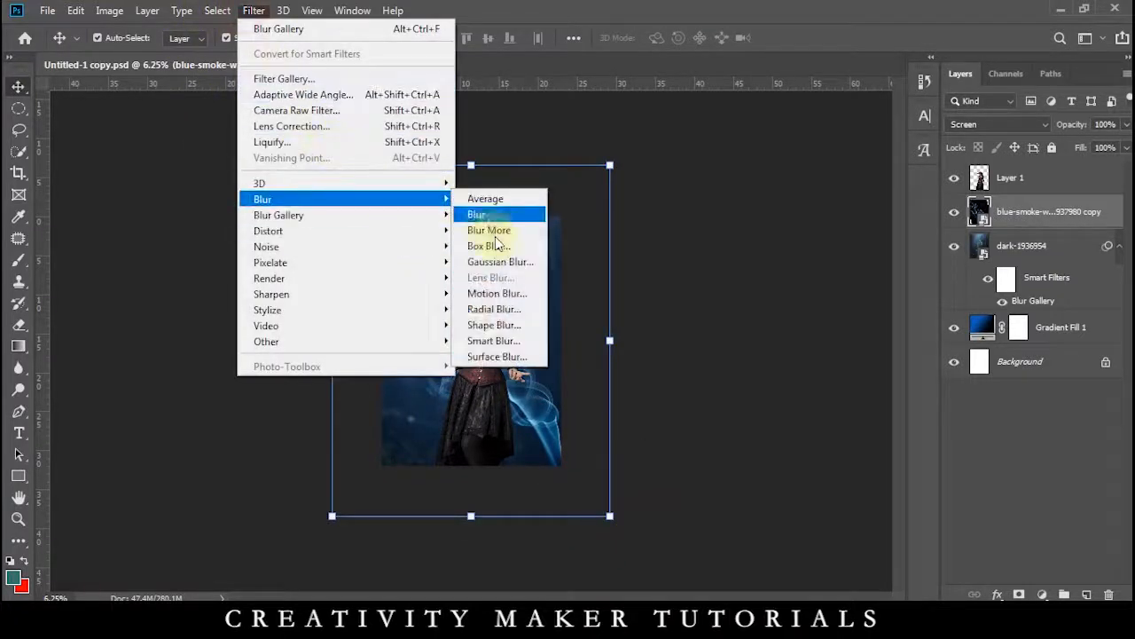
{"action": "mouse_move", "coordinate": [417, 215]}
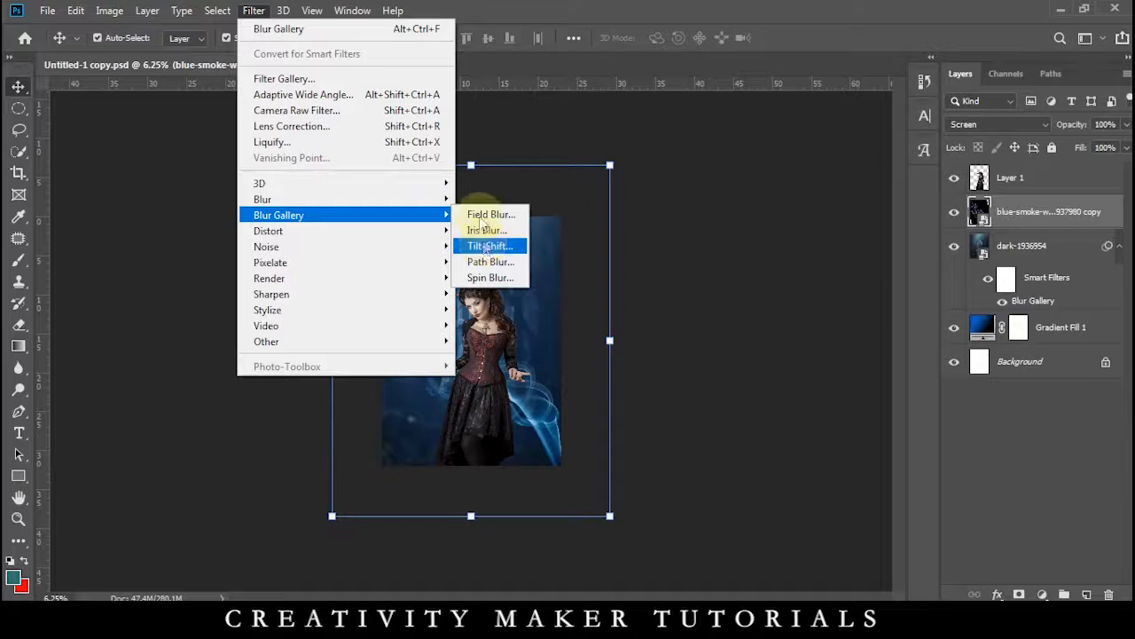
{"action": "left_click", "coordinate": [479, 213]}
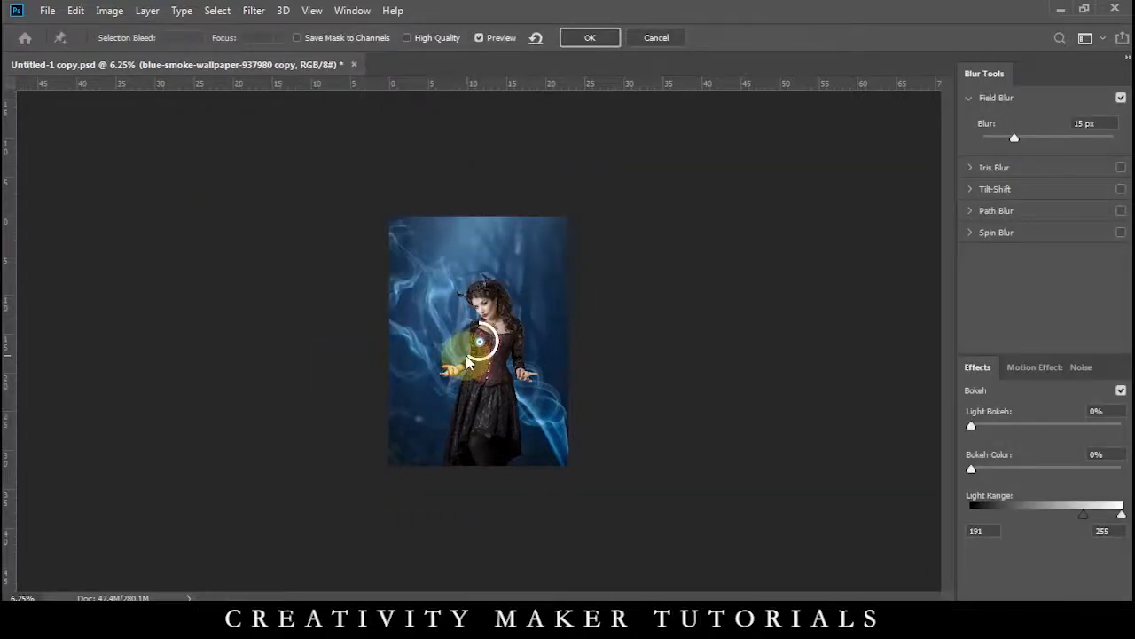
{"action": "key", "text": "Return"}
{"action": "left_click_drag", "start_coordinate": [610, 515], "coordinate": [611, 458]}
{"action": "key", "text": "Escape"}
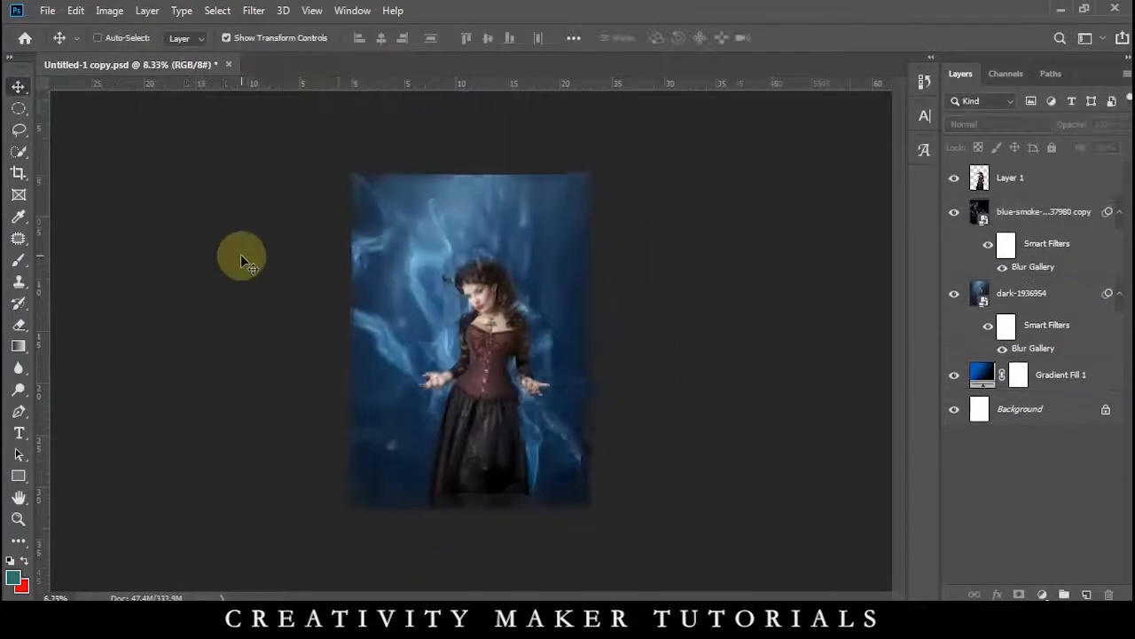
Bring the bare tree from Layer 2 copy.png into the poster, enlarge it to about 856% and position it beside the woman.
{"action": "key", "text": "ctrl+plus"}
{"action": "key", "text": "ctrl+plus"}
{"action": "key", "text": "ctrl+minus"}
{"action": "mouse_move", "coordinate": [425, 621]}
{"action": "left_click", "coordinate": [537, 530]}
{"action": "double_click", "coordinate": [383, 312]}
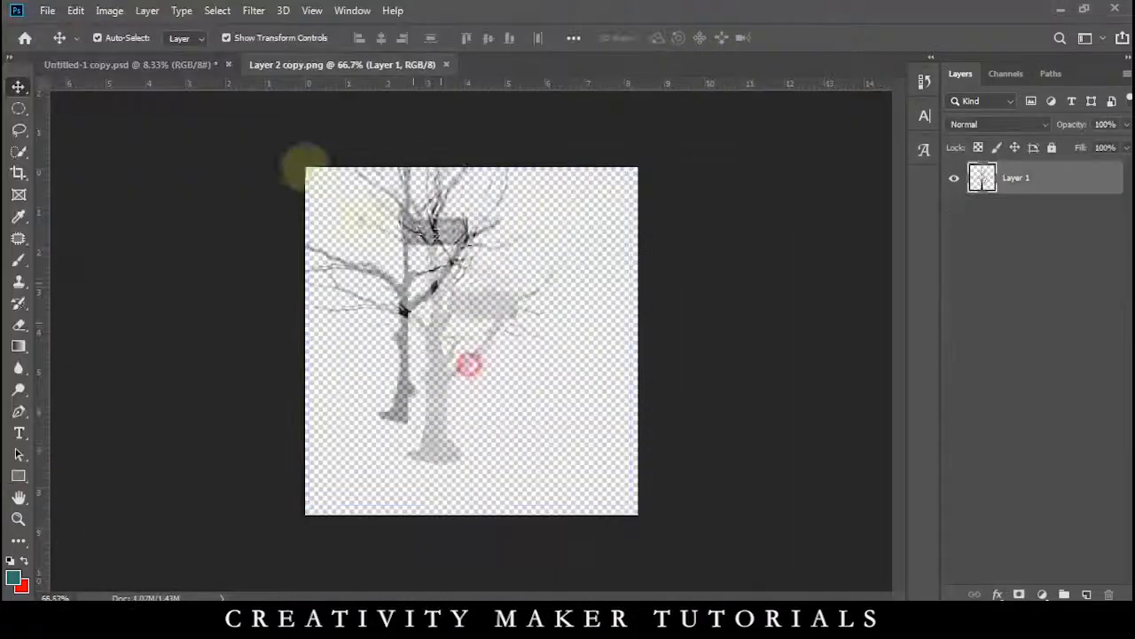
{"action": "left_click_drag", "start_coordinate": [469, 364], "coordinate": [644, 520]}
{"action": "left_click_drag", "start_coordinate": [479, 465], "coordinate": [393, 417]}
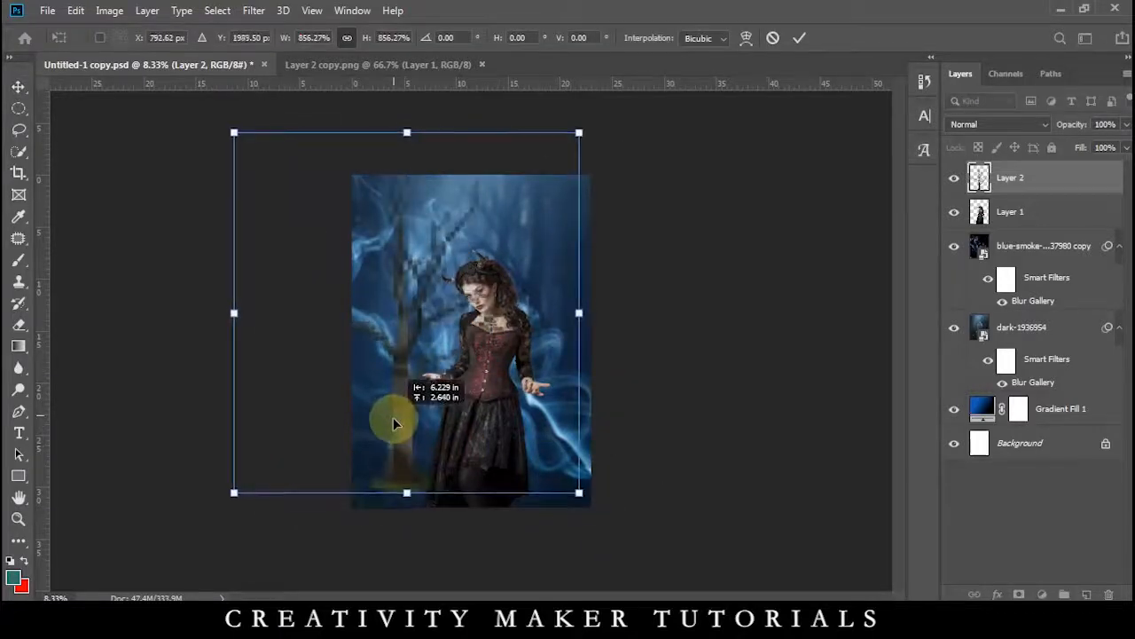
{"action": "key", "text": "Return"}
Move the tree layer beneath the smoke layer, shift it down to the poster's bottom edge and enlarge it slightly.
{"action": "key", "text": "ctrl+bracketleft"}
{"action": "key", "text": "ctrl+bracketleft"}
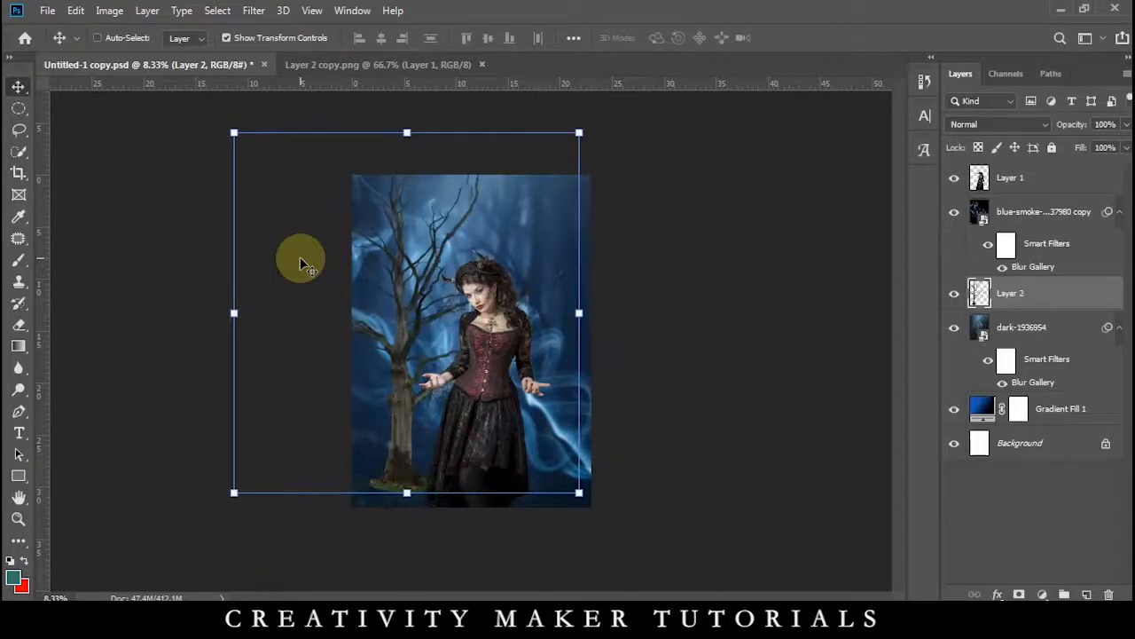
{"action": "key", "text": "shift+Down"}
{"action": "key", "text": "shift+Down"}
{"action": "key", "text": "shift+Down"}
{"action": "key", "text": "shift+Down"}
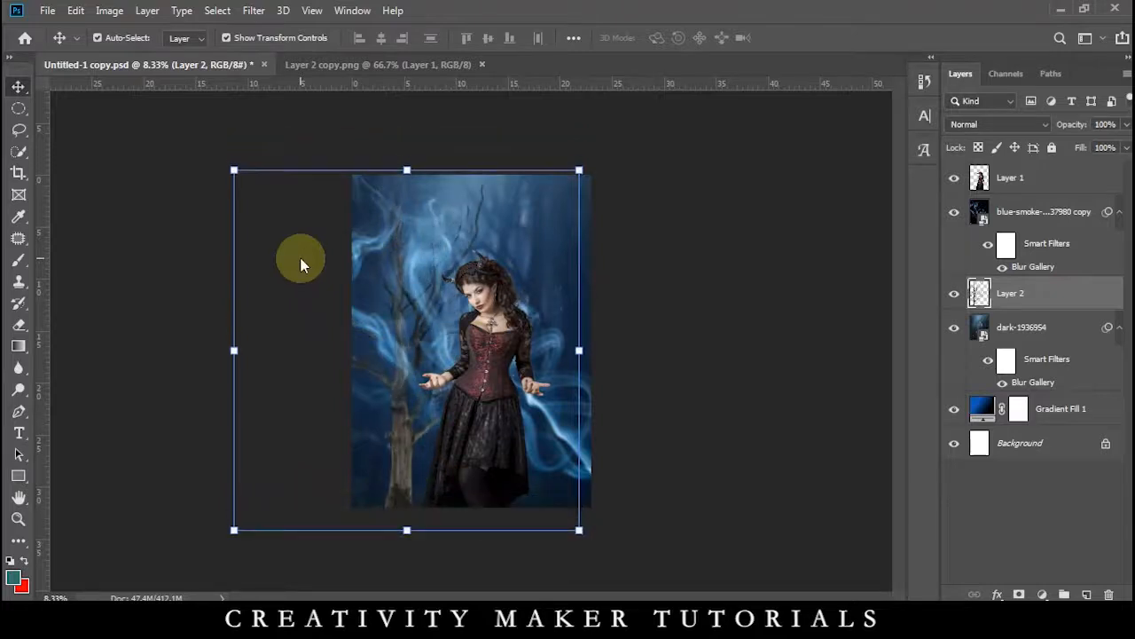
{"action": "left_click_drag", "start_coordinate": [578, 529], "coordinate": [585, 537]}
{"action": "key", "text": "Return"}
Apply a blur filter to the tree layer to soften it into the background.
{"action": "key", "text": "ctrl+plus"}
{"action": "key", "text": "ctrl+plus"}
{"action": "key", "text": "ctrl"}
{"action": "left_click", "coordinate": [254, 11]}
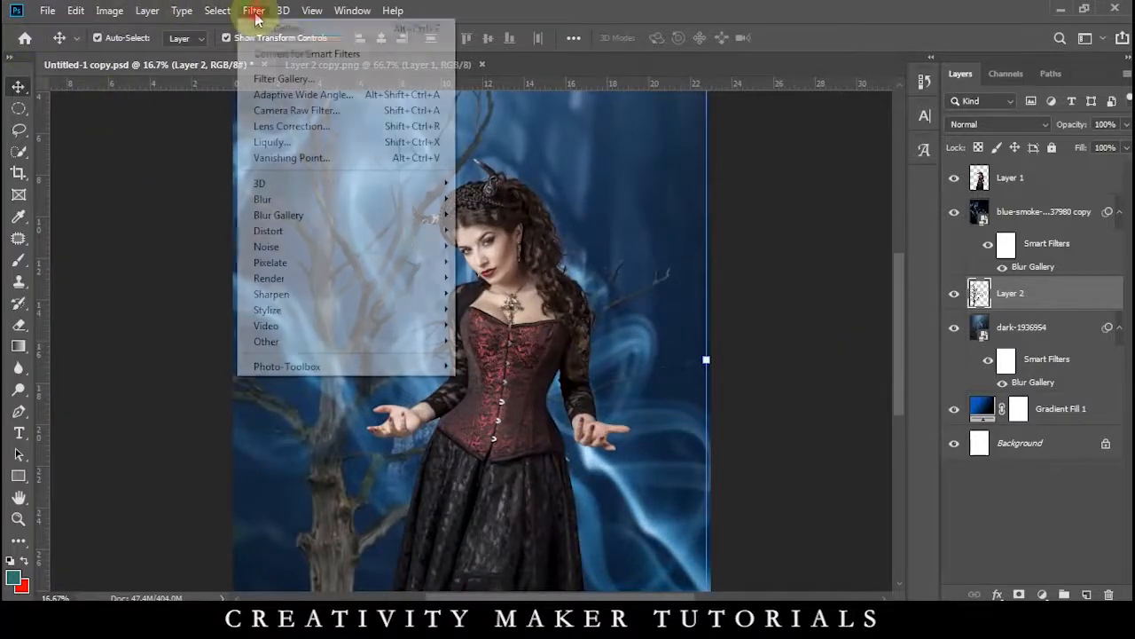
{"action": "key", "text": "Escape"}
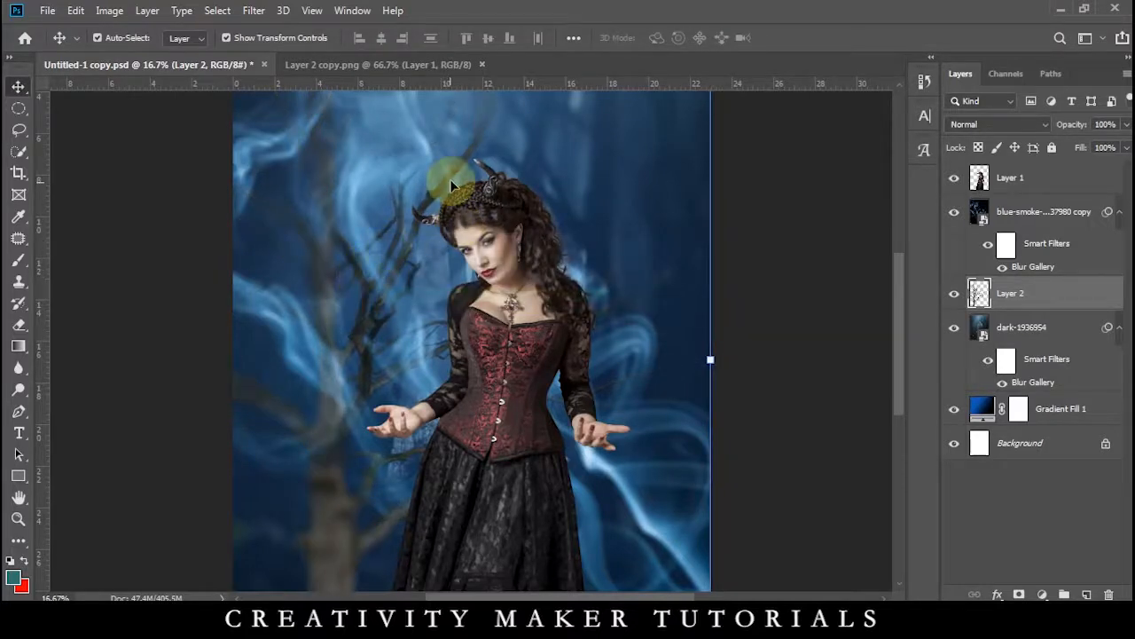
Enlarge the blurred tree and reposition it along the poster's left side.
{"action": "key", "text": "ctrl+minus"}
{"action": "key", "text": "ctrl+minus"}
{"action": "left_click_drag", "start_coordinate": [592, 556], "coordinate": [474, 405]}
{"action": "key", "text": "Return"}
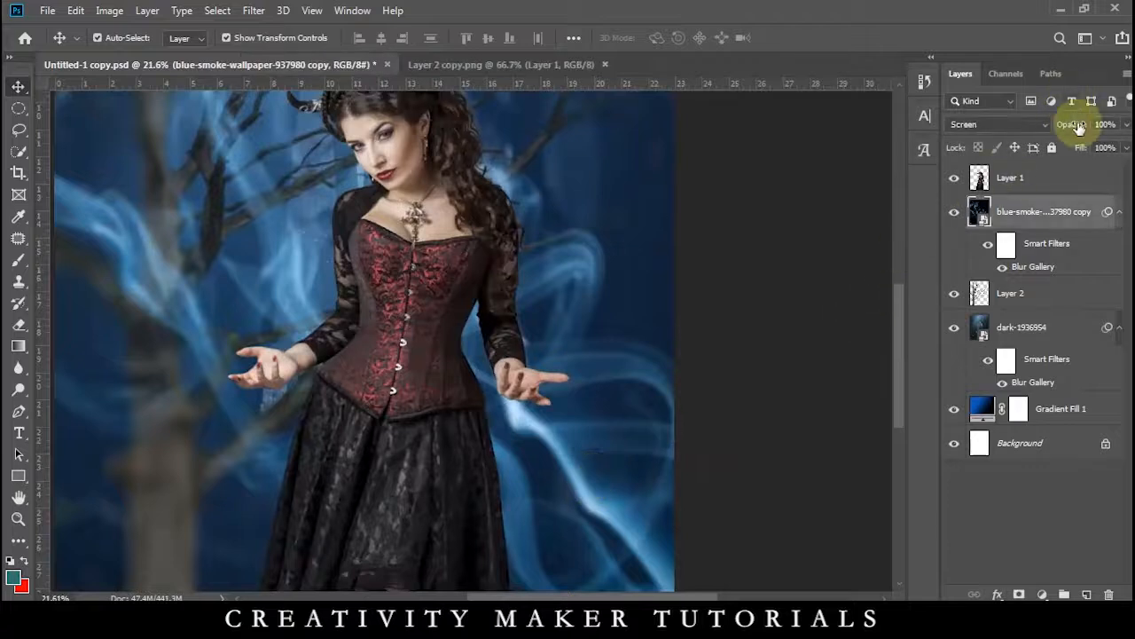
Reduce the smoke layer's opacity to 57% and add a new empty layer above it.
{"action": "left_click_drag", "start_coordinate": [1077, 127], "coordinate": [1044, 129]}
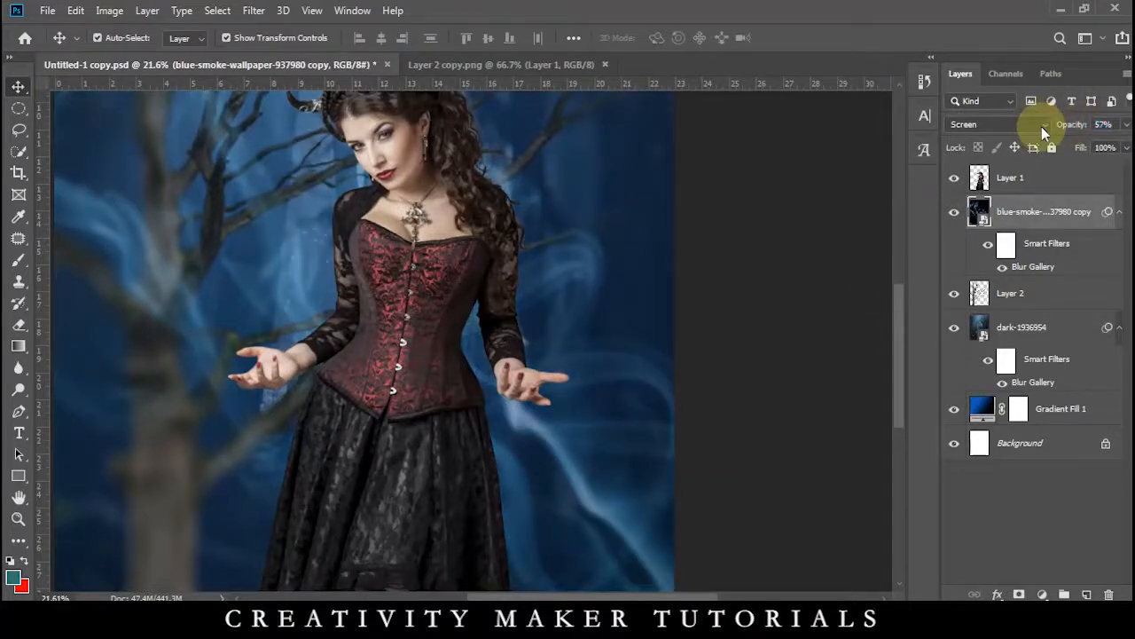
{"action": "key", "text": "ctrl+minus"}
{"action": "key", "text": "ctrl+minus"}
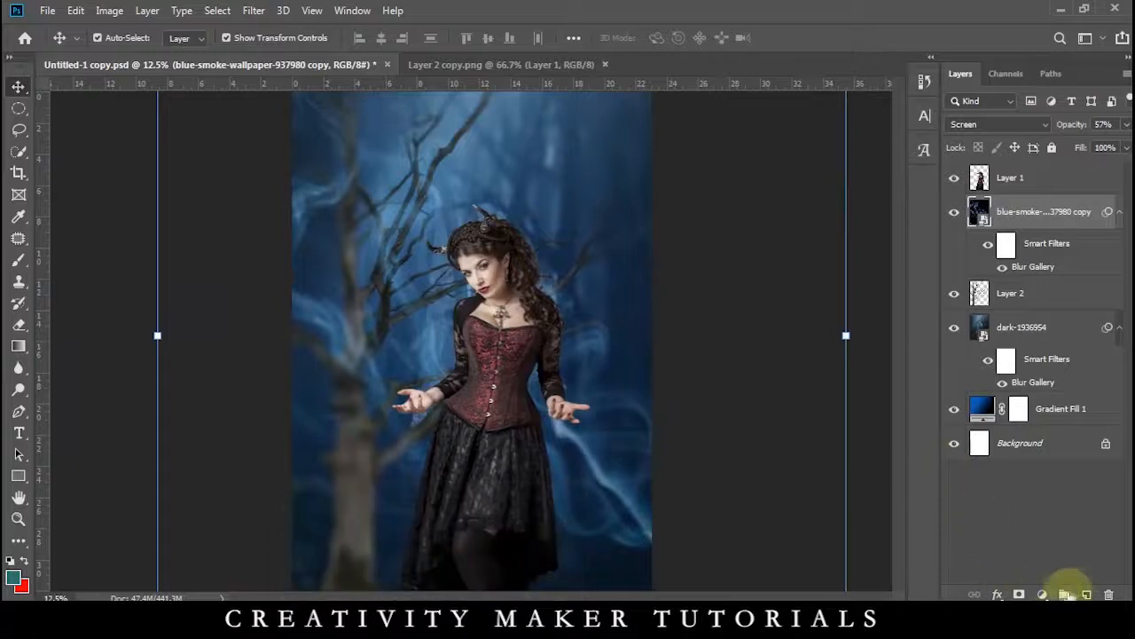
{"action": "left_click", "coordinate": [1087, 595]}
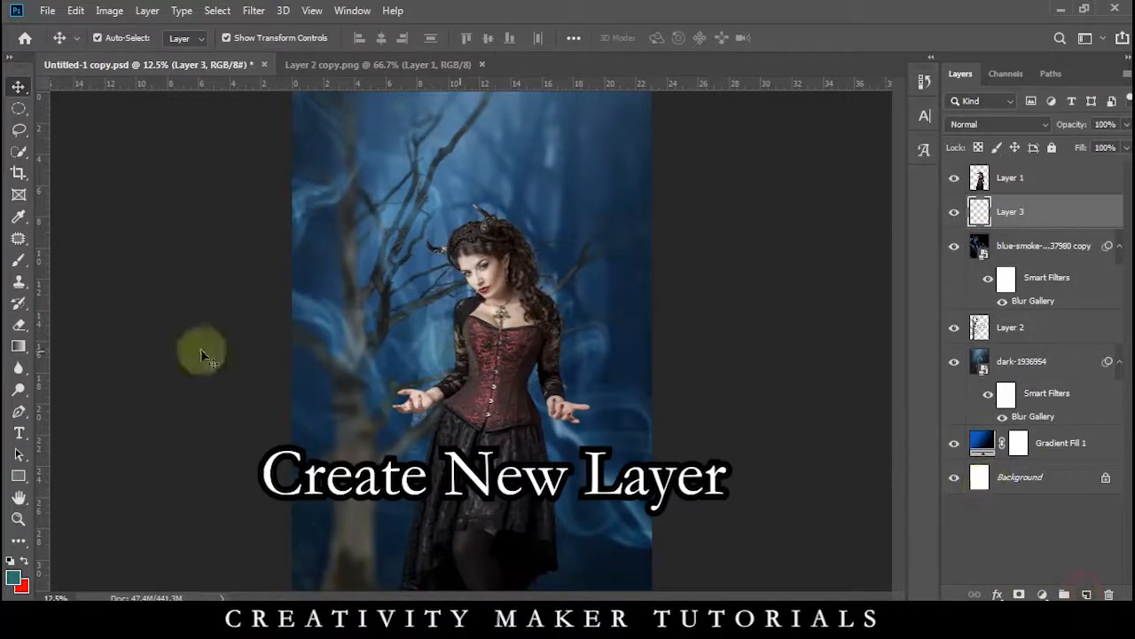
Paint a soft white glow behind the woman's head on the empty layer with a 3000 px brush.
{"action": "left_click", "coordinate": [25, 562]}
{"action": "left_click", "coordinate": [18, 265]}
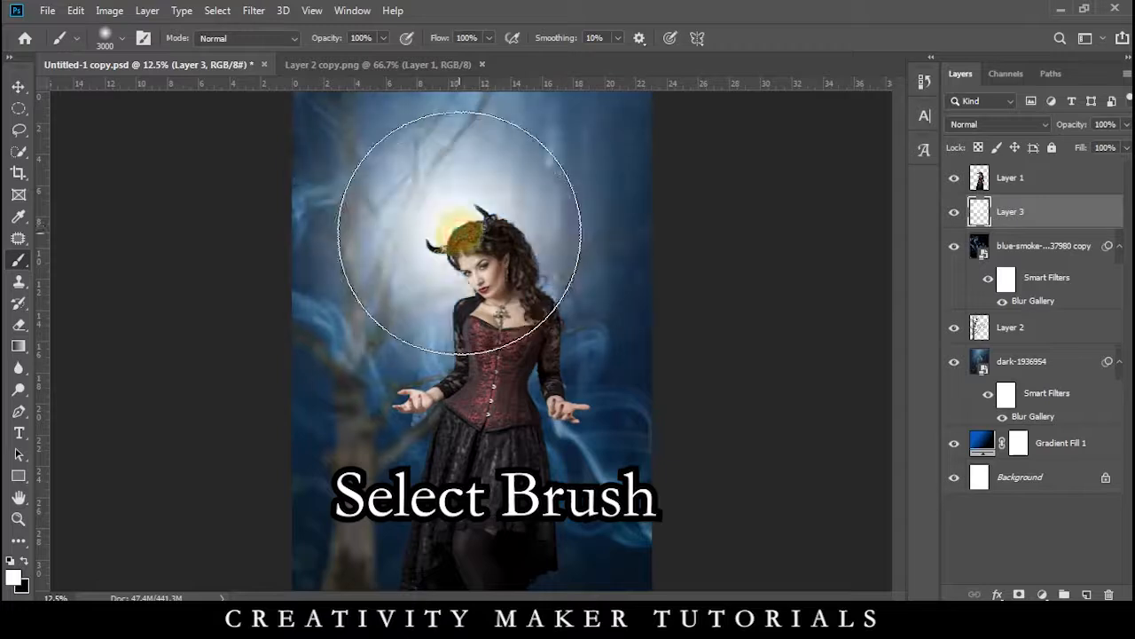
{"action": "left_click", "coordinate": [455, 216]}
{"action": "left_click", "coordinate": [479, 228]}
{"action": "left_click", "coordinate": [19, 86]}
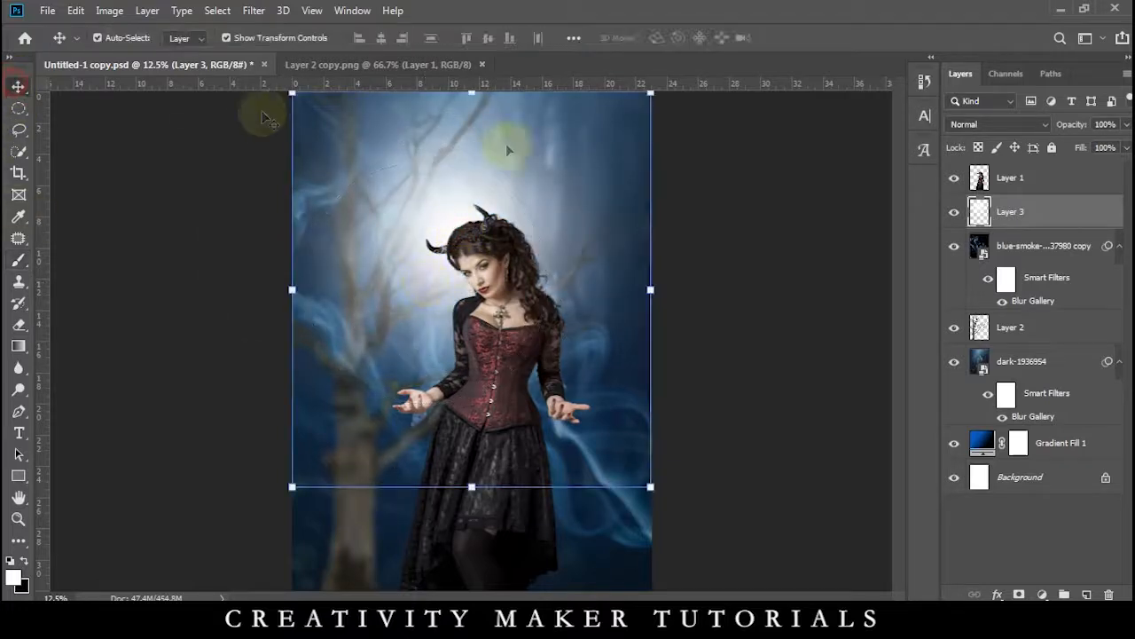
Set the white glow layer to Screen blending at 59% opacity.
{"action": "left_click", "coordinate": [1046, 124]}
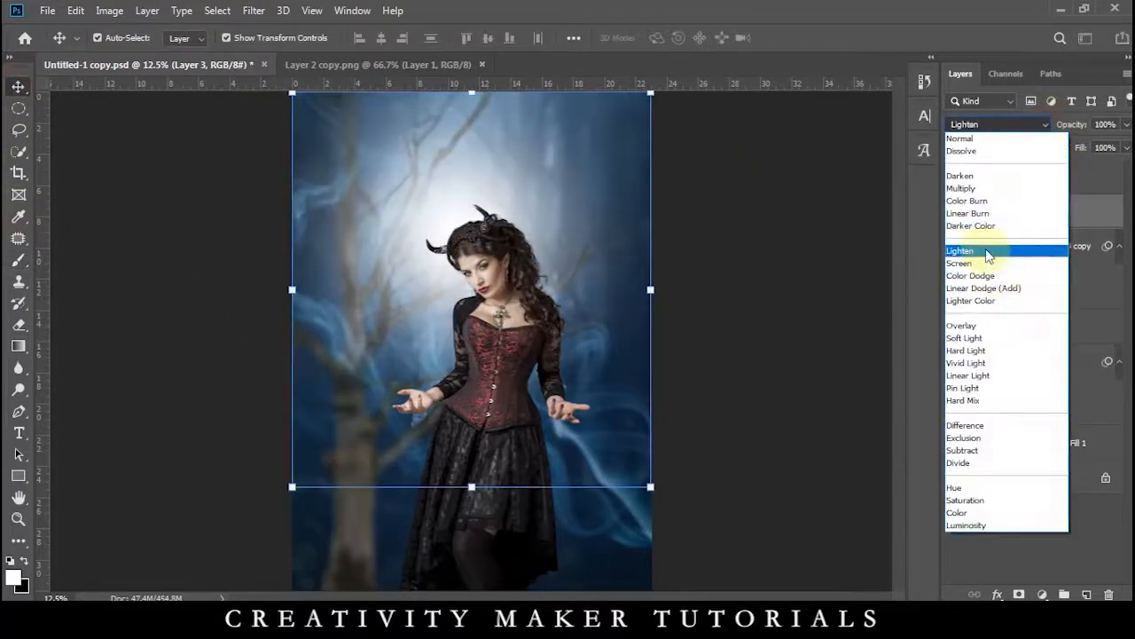
{"action": "left_click", "coordinate": [993, 266]}
{"action": "left_click_drag", "start_coordinate": [1060, 126], "coordinate": [1034, 129]}
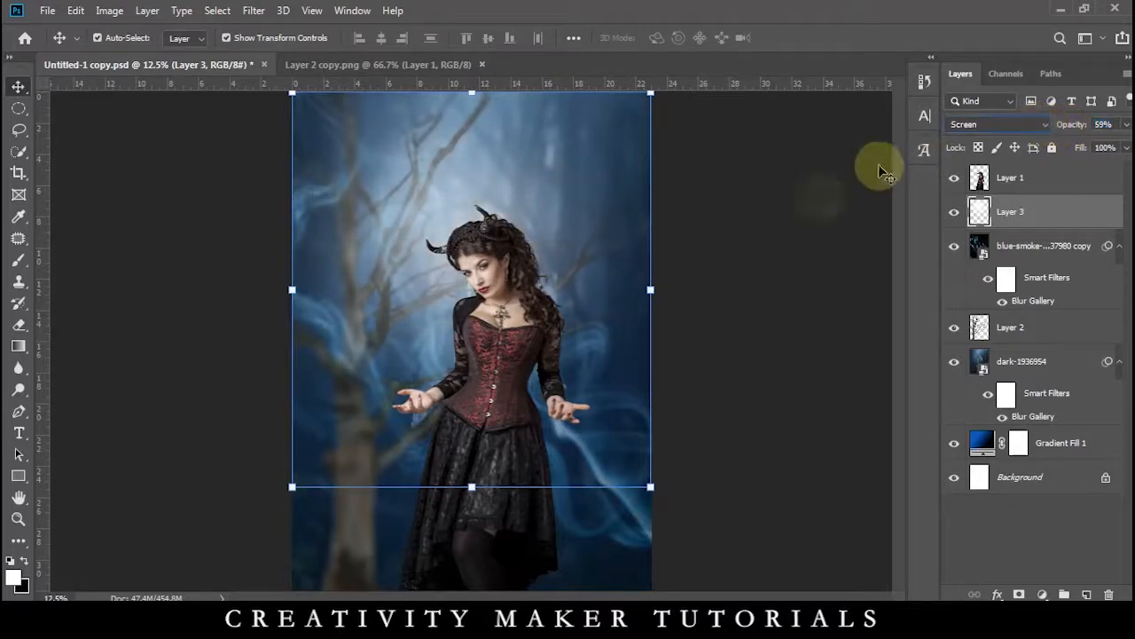
{"action": "left_click", "coordinate": [758, 323]}
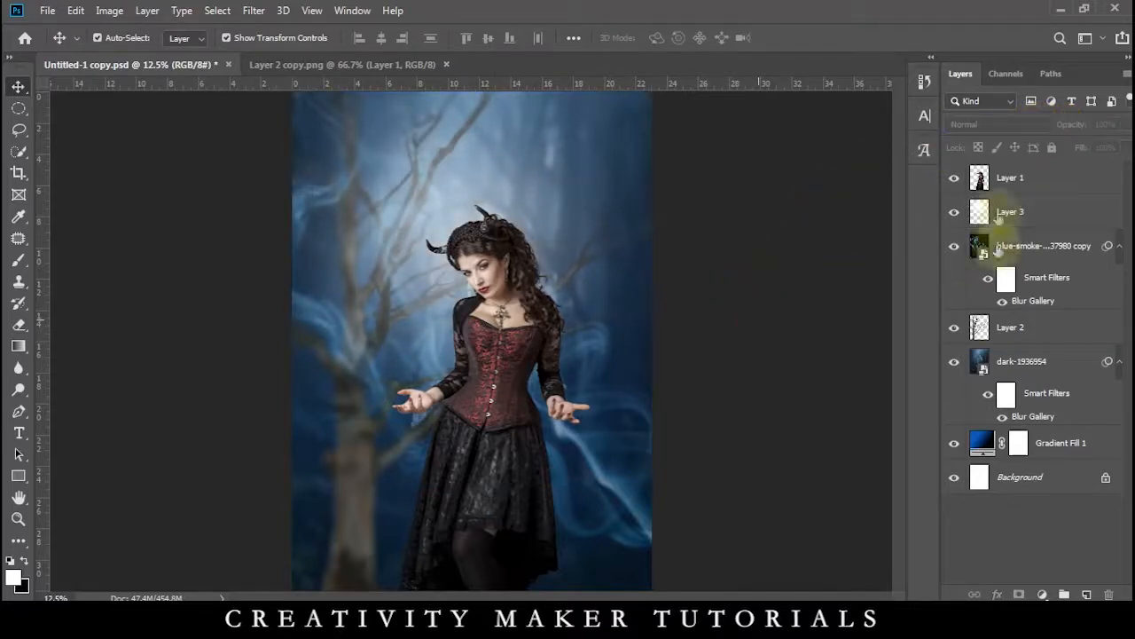
Add a Vibrance adjustment with vibrance +45 and saturation -52, and place the woman's layer above it.
{"action": "left_click", "coordinate": [955, 178]}
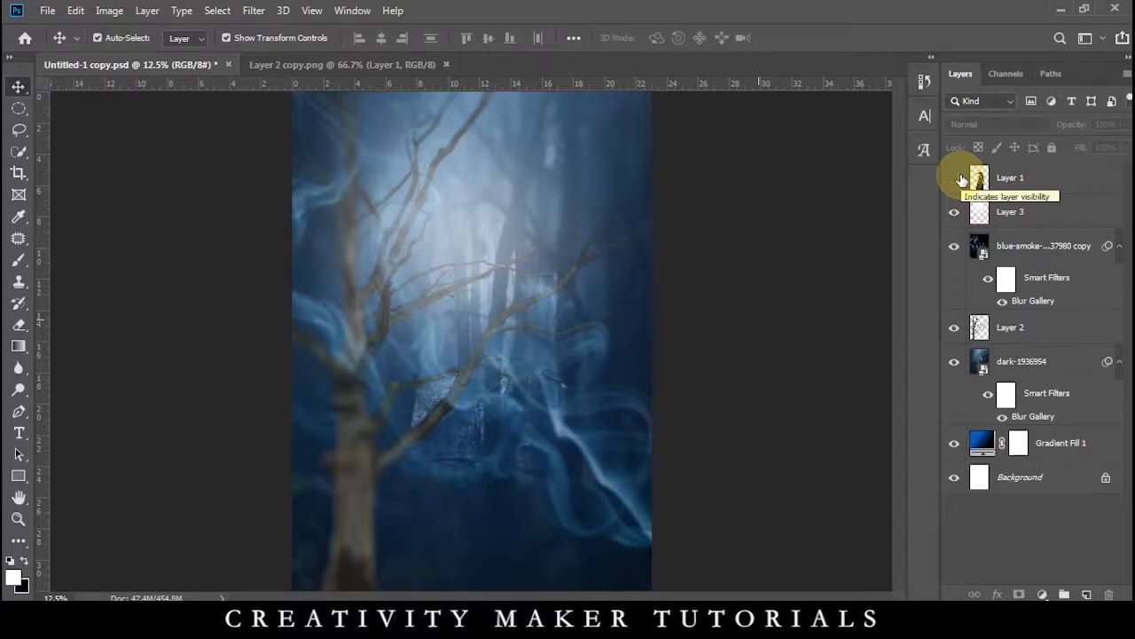
{"action": "left_click", "coordinate": [1042, 594]}
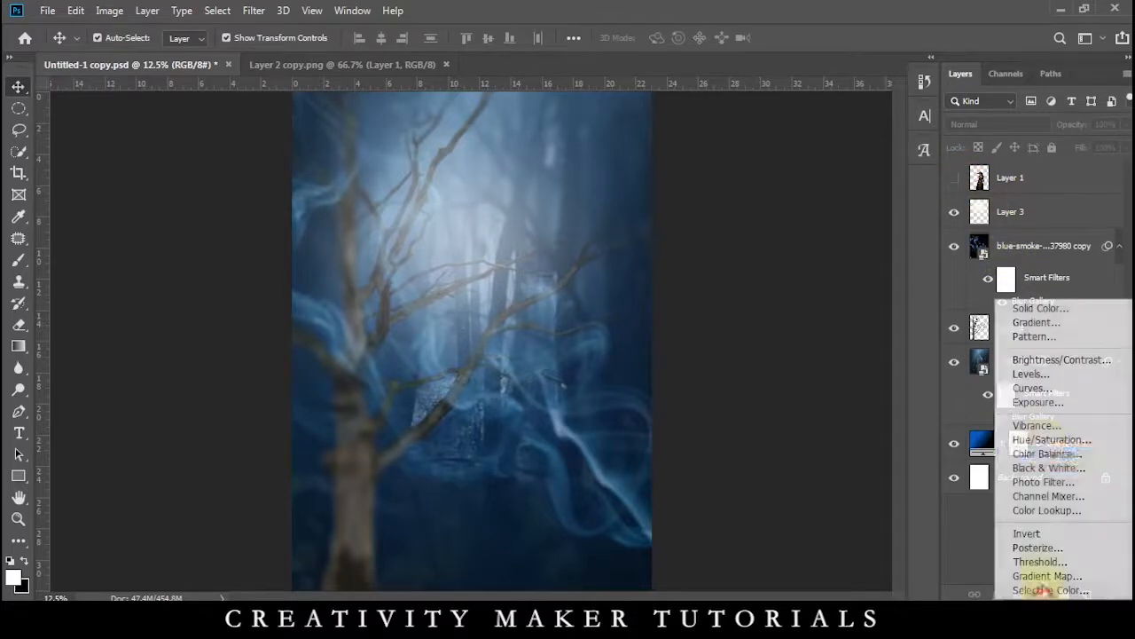
{"action": "left_click", "coordinate": [1036, 426]}
{"action": "left_click_drag", "start_coordinate": [891, 249], "coordinate": [834, 249]}
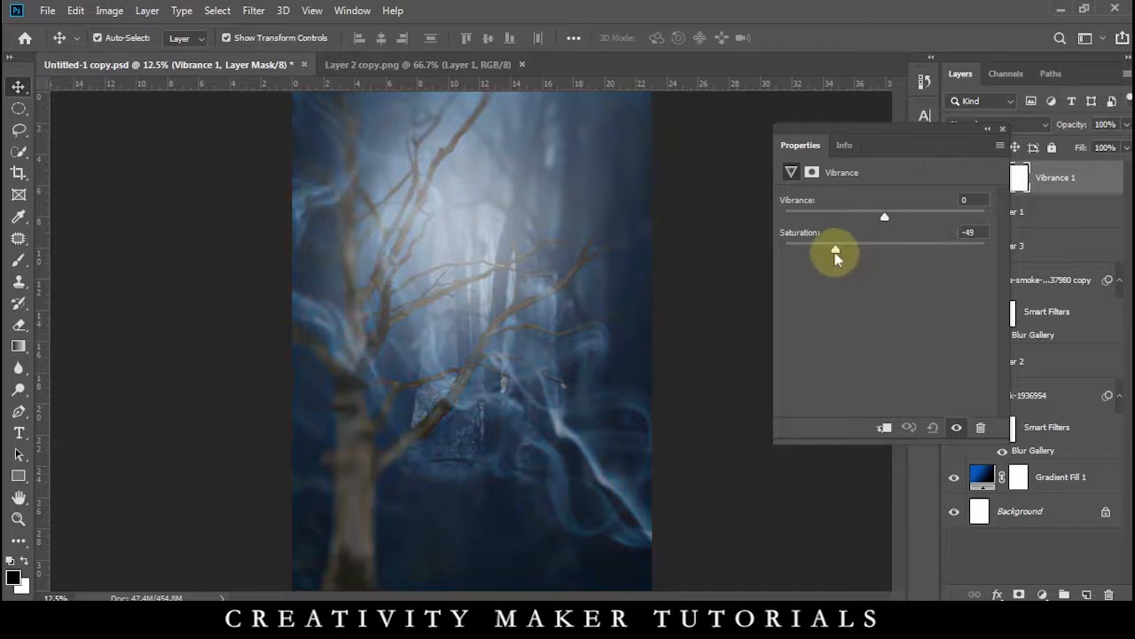
{"action": "left_click_drag", "start_coordinate": [884, 217], "coordinate": [918, 233]}
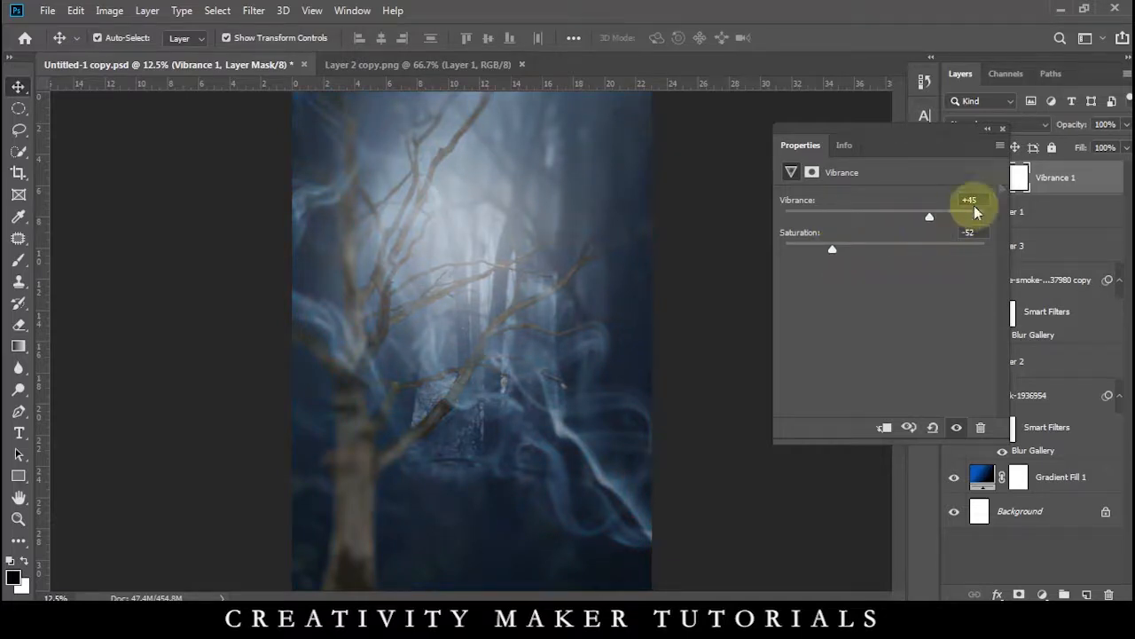
{"action": "left_click", "coordinate": [1003, 128]}
{"action": "left_click", "coordinate": [954, 213]}
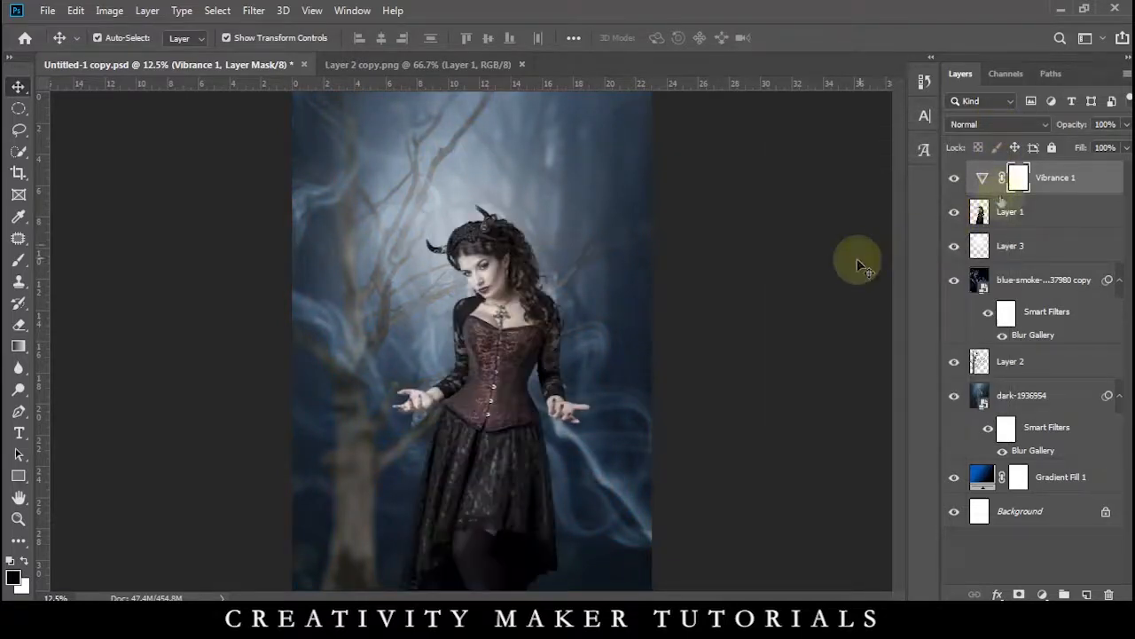
{"action": "left_click_drag", "start_coordinate": [1059, 223], "coordinate": [1056, 170]}
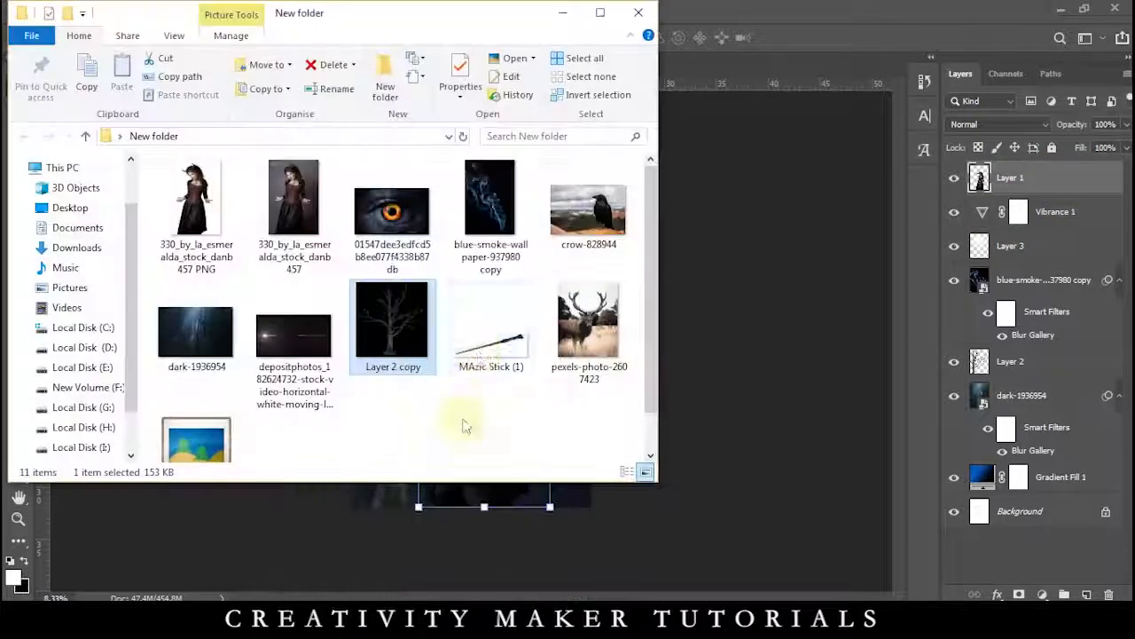
Place the MAzic Stick (1) image, scale it to about 60% and position its handle in the woman's palm beside the tree.
{"action": "left_click_drag", "start_coordinate": [491, 324], "coordinate": [473, 357]}
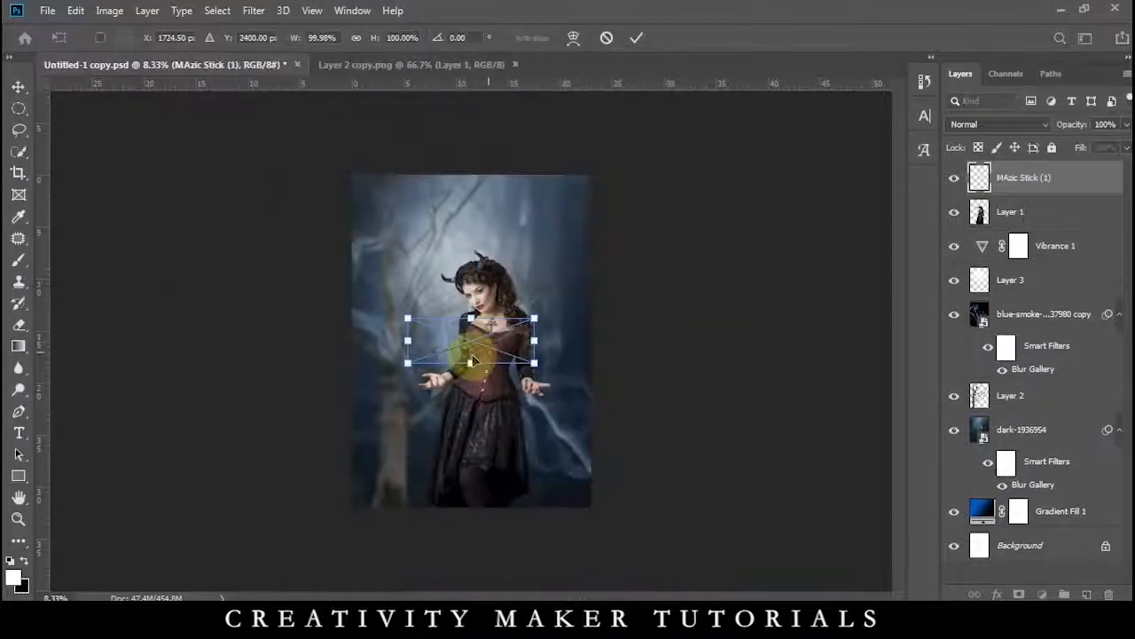
{"action": "key", "text": "ctrl+plus"}
{"action": "key", "text": "ctrl+plus"}
{"action": "key", "text": "ctrl+plus"}
{"action": "key", "text": "ctrl+plus"}
{"action": "left_click_drag", "start_coordinate": [724, 431], "coordinate": [339, 550]}
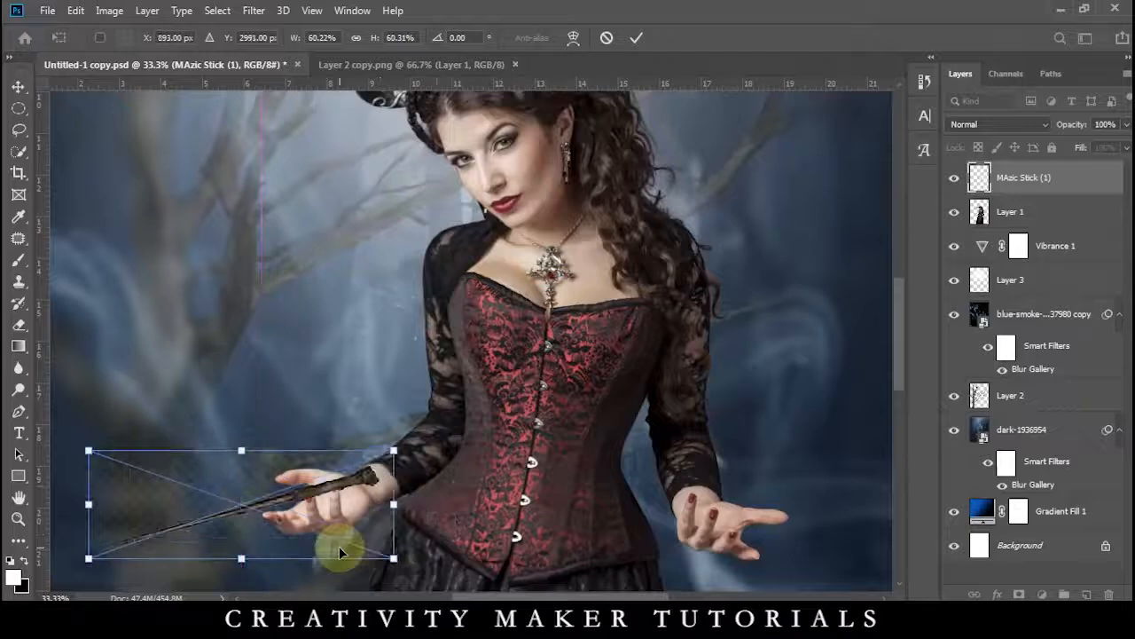
{"action": "key", "text": "ctrl+plus"}
{"action": "key", "text": "ctrl+plus"}
{"action": "key", "text": "ctrl+plus"}
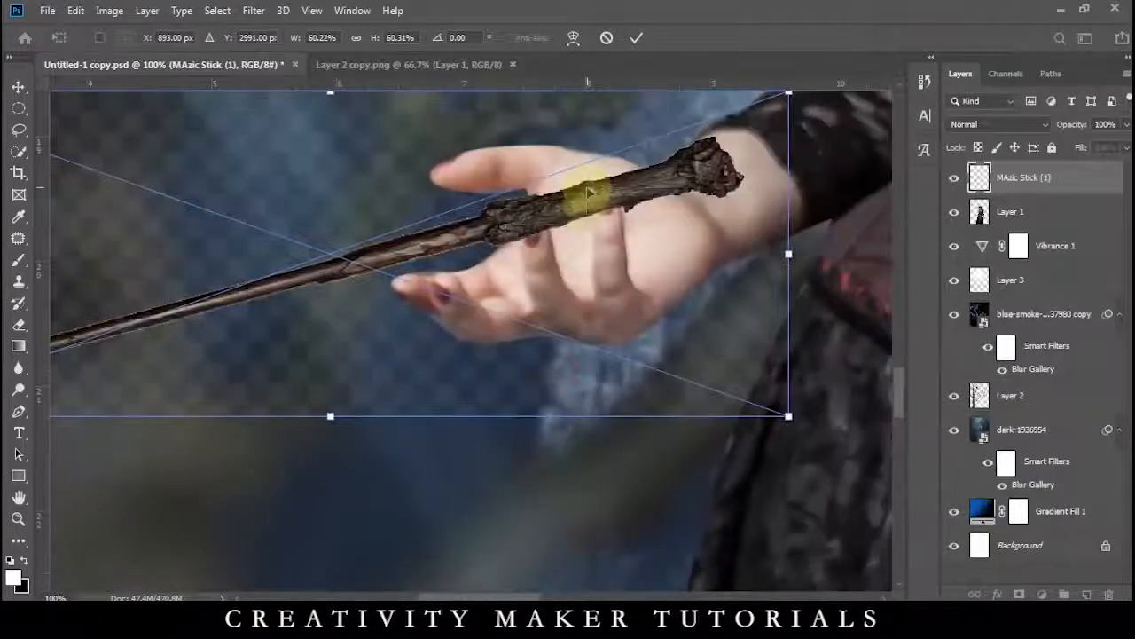
{"action": "left_click_drag", "start_coordinate": [589, 192], "coordinate": [511, 270]}
{"action": "key", "text": "Return"}
Add a layer mask to the wand and hide the checkerboard remnants around it with a 150 px black brush.
{"action": "left_click", "coordinate": [1019, 595]}
{"action": "key", "text": "b"}
{"action": "key", "text": "x"}
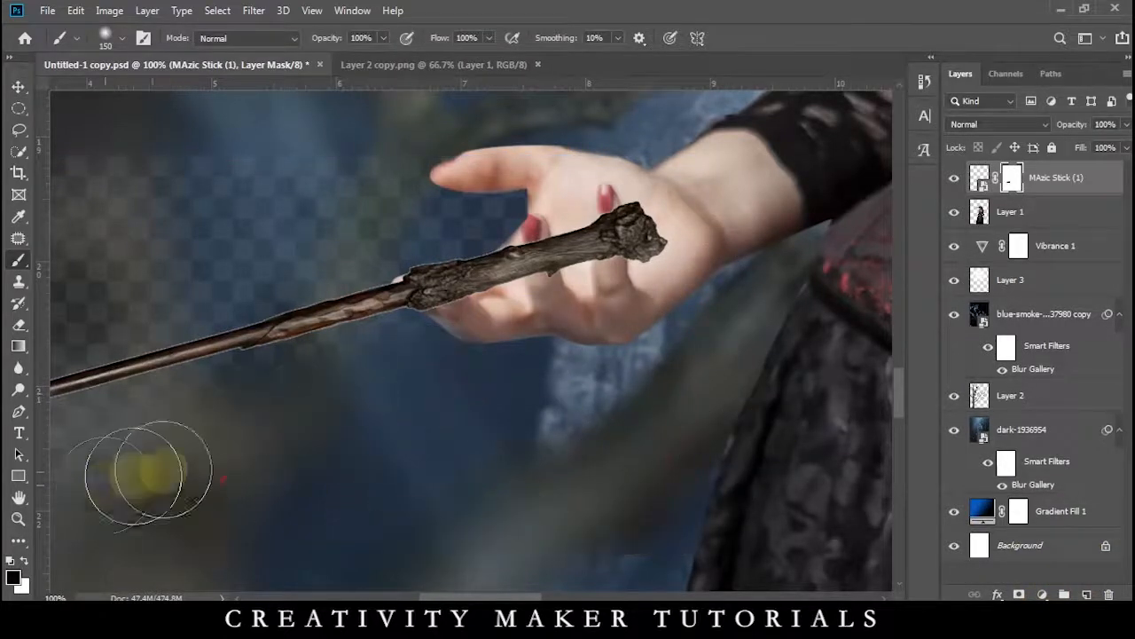
{"action": "scroll", "coordinate": [119, 476], "scroll_direction": "left", "scroll_amount": 10}
{"action": "mouse_move", "coordinate": [410, 448]}
{"action": "left_mouse_down"}
{"action": "mouse_move", "coordinate": [496, 238]}
{"action": "mouse_move", "coordinate": [446, 233]}
{"action": "mouse_move", "coordinate": [569, 189]}
{"action": "mouse_move", "coordinate": [382, 327]}
{"action": "mouse_move", "coordinate": [650, 324]}
{"action": "mouse_move", "coordinate": [463, 380]}
{"action": "mouse_move", "coordinate": [557, 364]}
{"action": "left_mouse_up"}
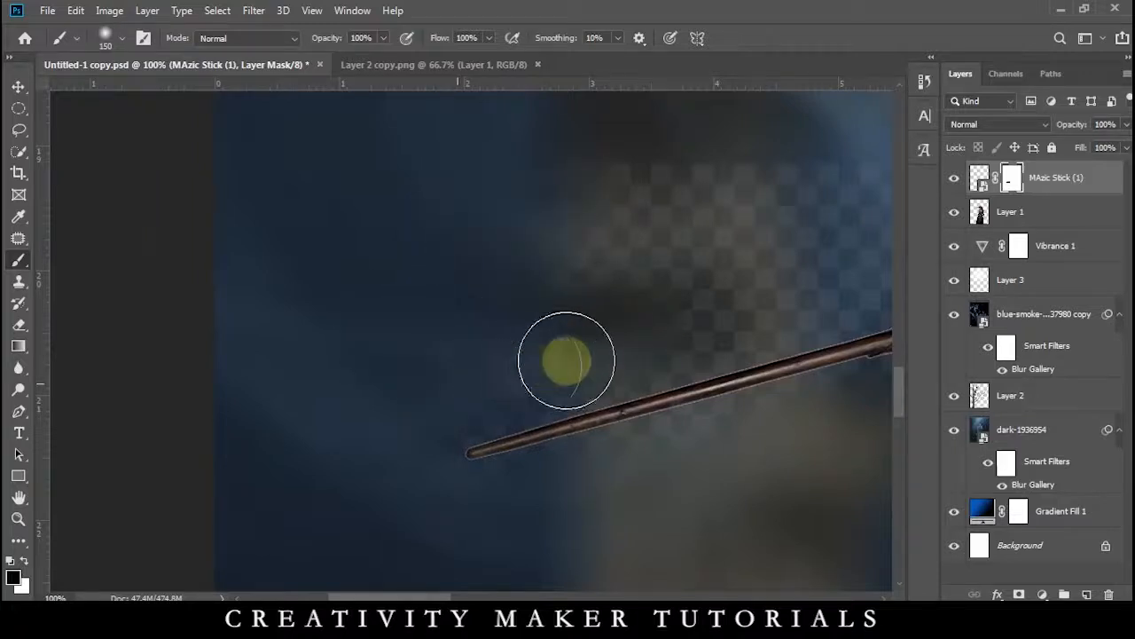
{"action": "left_click_drag", "start_coordinate": [456, 381], "coordinate": [222, 456]}
{"action": "mouse_move", "coordinate": [530, 388]}
{"action": "left_mouse_down"}
{"action": "mouse_move", "coordinate": [614, 358]}
{"action": "mouse_move", "coordinate": [597, 312]}
{"action": "mouse_move", "coordinate": [351, 353]}
{"action": "mouse_move", "coordinate": [415, 320]}
{"action": "mouse_move", "coordinate": [125, 331]}
{"action": "left_mouse_up"}
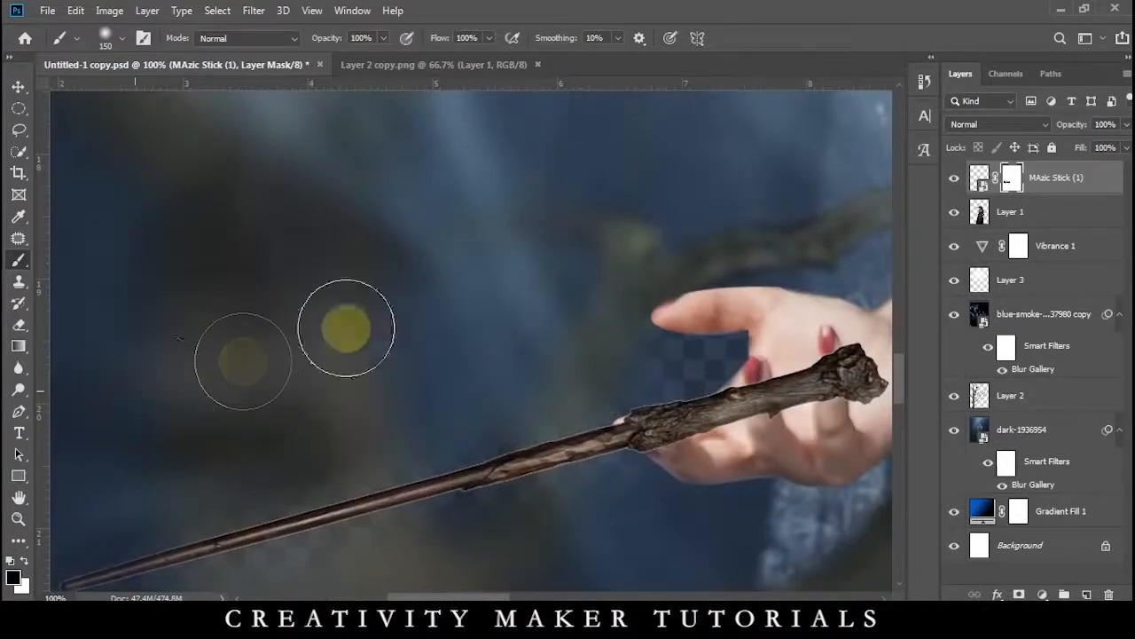
Mask out the remaining checkerboard close to the wand's edges with a 40 px brush.
{"action": "left_click_drag", "start_coordinate": [732, 266], "coordinate": [603, 331]}
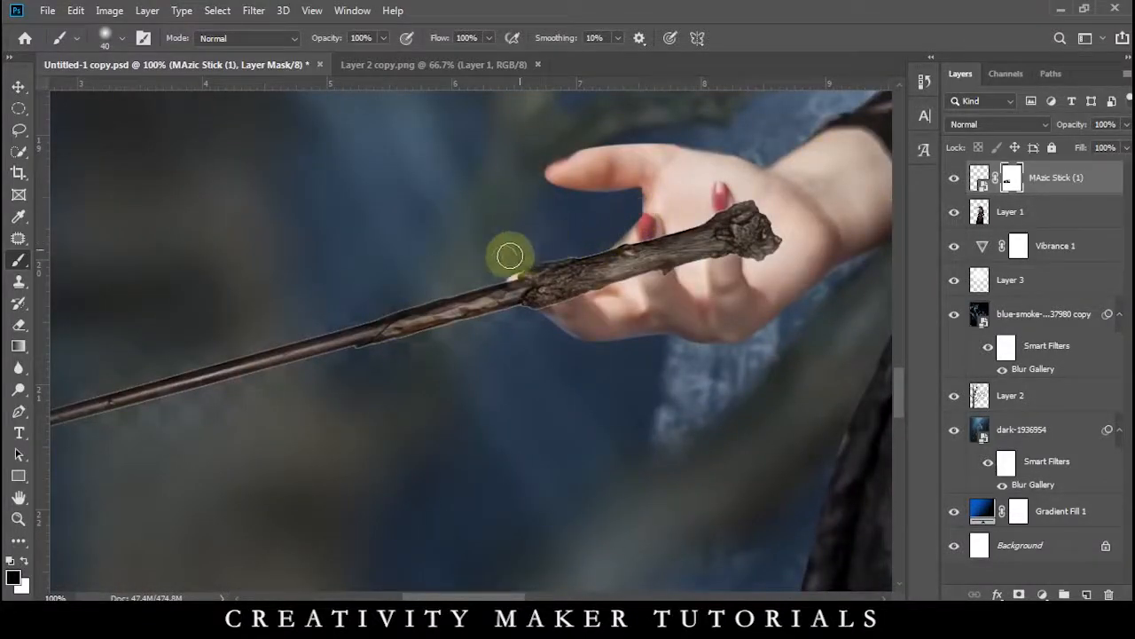
{"action": "left_click_drag", "start_coordinate": [325, 327], "coordinate": [573, 286]}
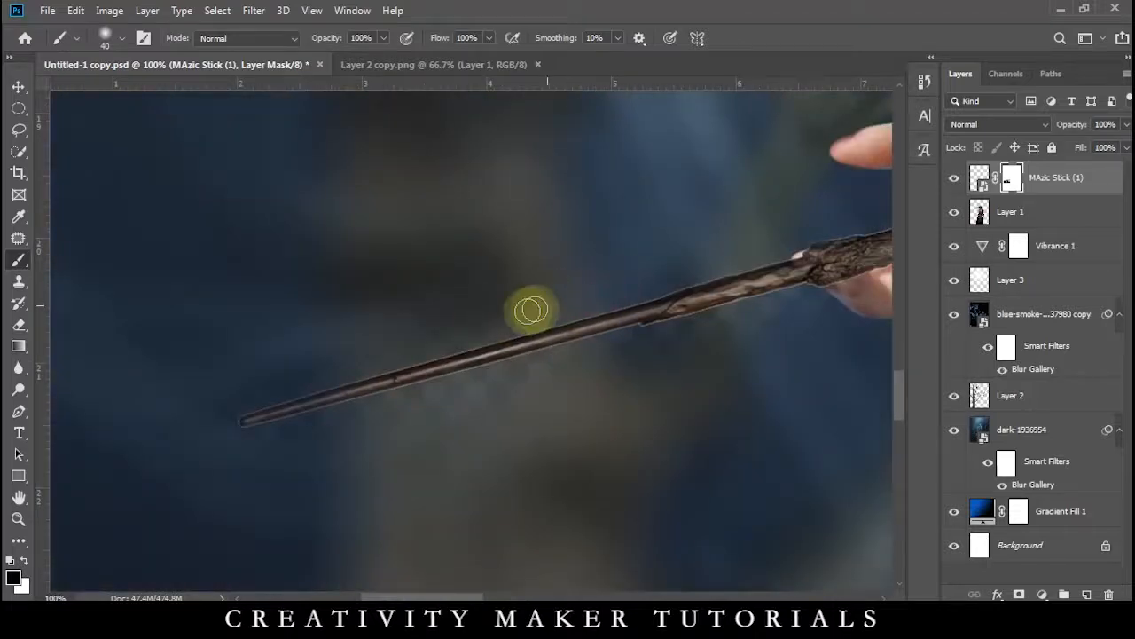
{"action": "left_click", "coordinate": [363, 364]}
{"action": "left_click_drag", "start_coordinate": [269, 446], "coordinate": [419, 402]}
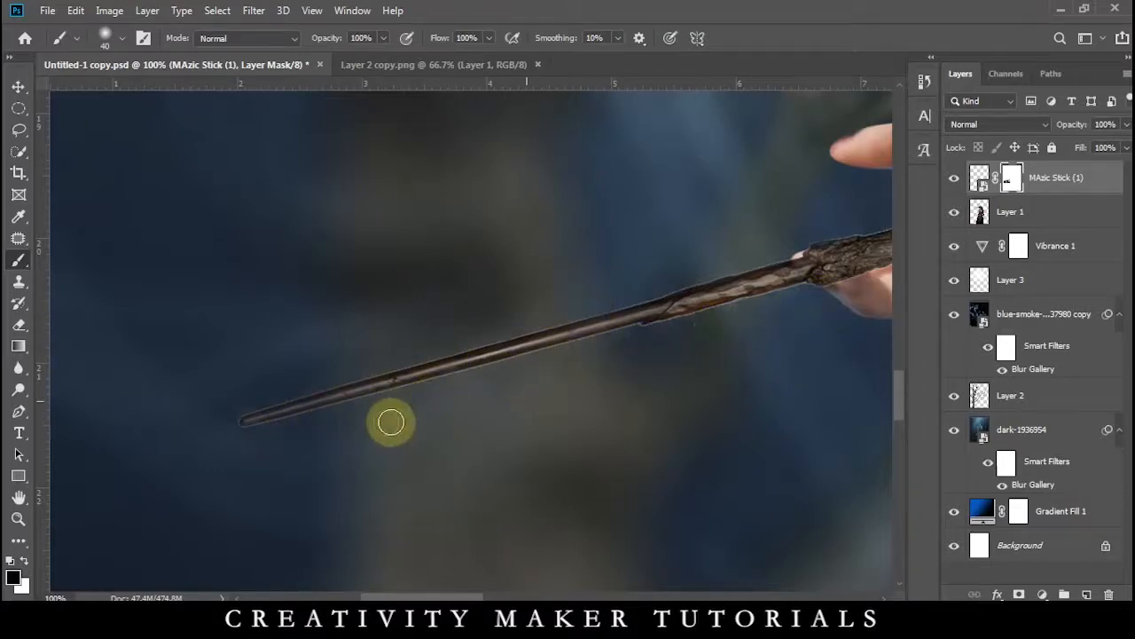
Mask the wand's handle over the two raised fingers with a 15 px brush and restore its edges beside them.
{"action": "scroll", "coordinate": [266, 421], "scroll_direction": "right", "scroll_amount": 5}
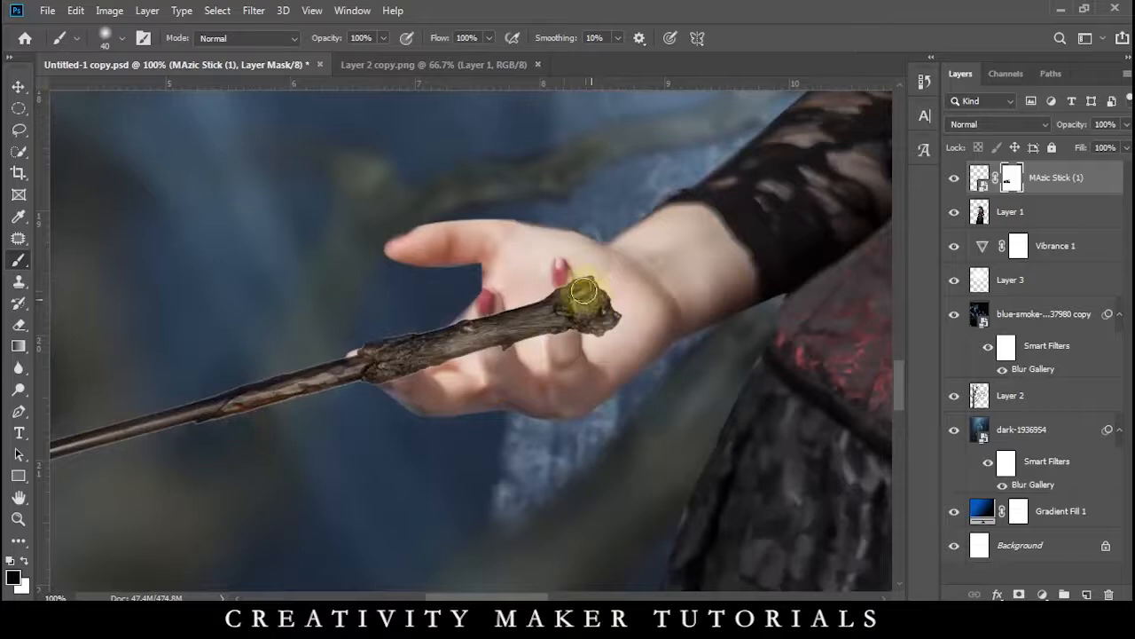
{"action": "scroll", "coordinate": [564, 306], "scroll_direction": "up", "scroll_amount": 5}
{"action": "scroll", "coordinate": [673, 220], "scroll_direction": "up", "scroll_amount": 3}
{"action": "mouse_move", "coordinate": [730, 183]}
{"action": "left_mouse_down"}
{"action": "mouse_move", "coordinate": [739, 313]}
{"action": "mouse_move", "coordinate": [590, 288]}
{"action": "mouse_move", "coordinate": [591, 247]}
{"action": "mouse_move", "coordinate": [589, 333]}
{"action": "mouse_move", "coordinate": [634, 275]}
{"action": "left_mouse_up"}
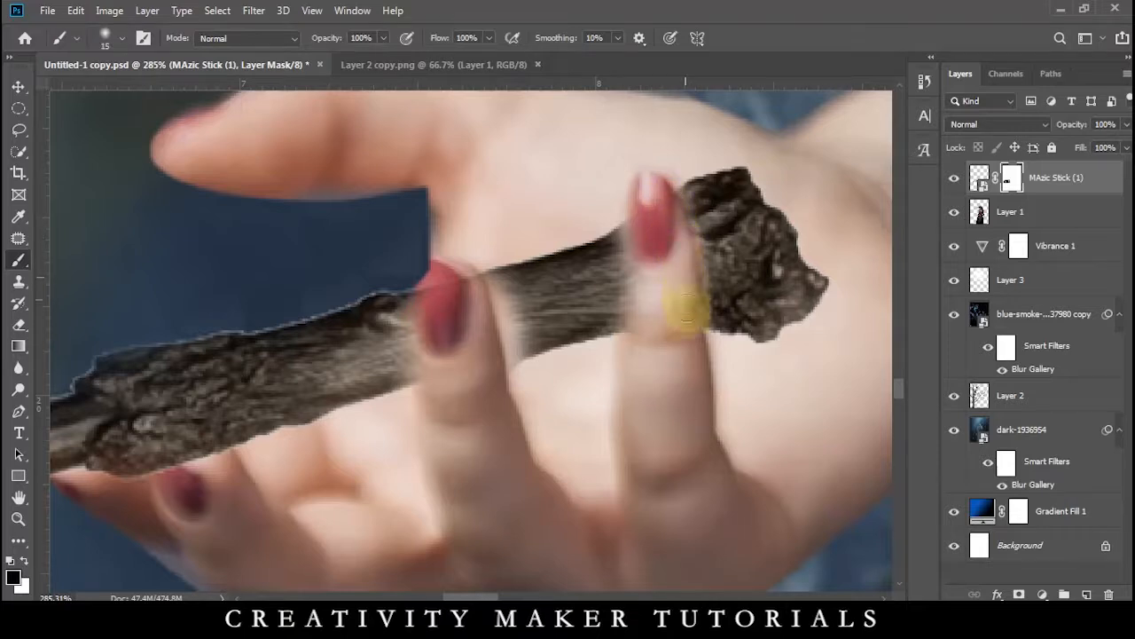
{"action": "left_click_drag", "start_coordinate": [687, 326], "coordinate": [630, 204]}
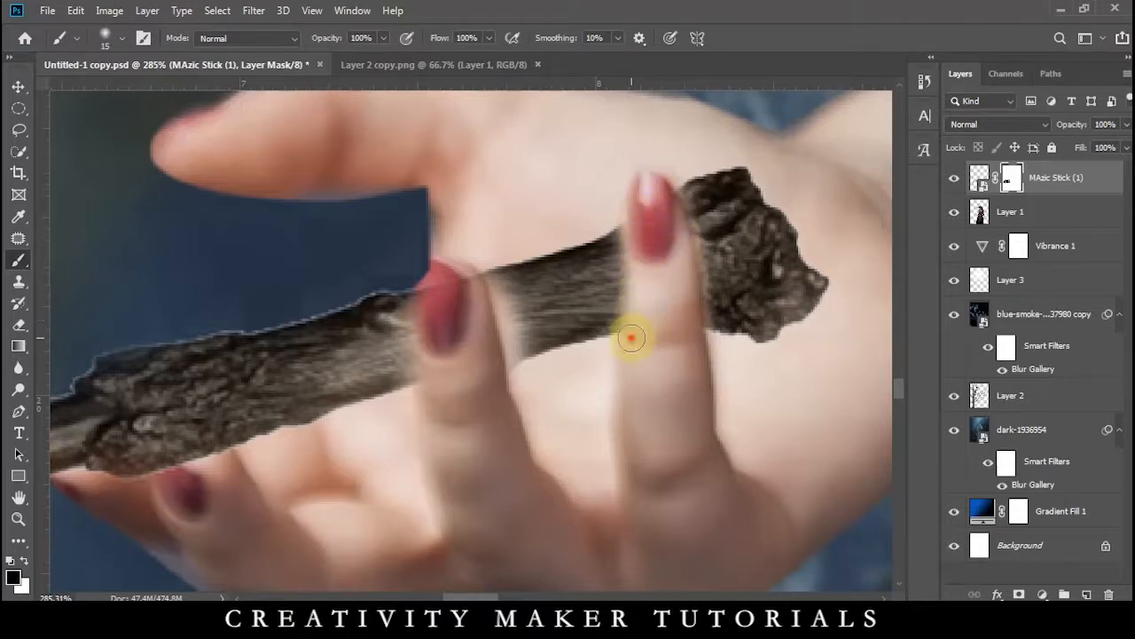
{"action": "mouse_move", "coordinate": [450, 293]}
{"action": "left_mouse_down"}
{"action": "mouse_move", "coordinate": [462, 354]}
{"action": "mouse_move", "coordinate": [463, 279]}
{"action": "mouse_move", "coordinate": [473, 313]}
{"action": "mouse_move", "coordinate": [423, 293]}
{"action": "mouse_move", "coordinate": [423, 343]}
{"action": "left_mouse_up"}
{"action": "key", "text": "x"}
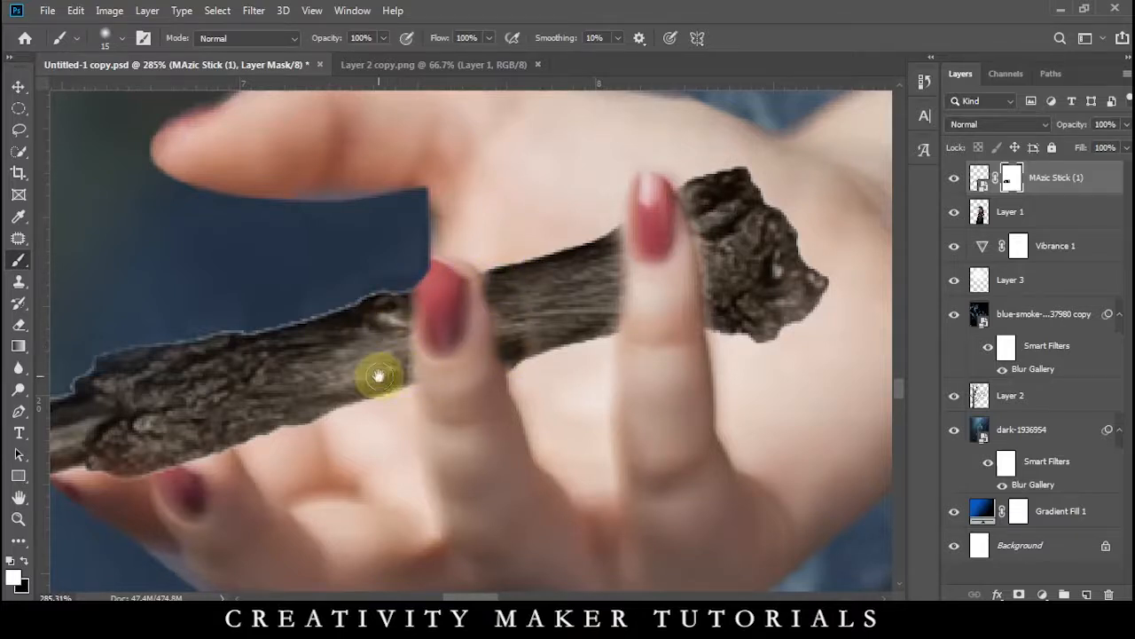
Mask the wand around the third fingertip so the finger sits in front of the bark.
{"action": "left_click_drag", "start_coordinate": [378, 376], "coordinate": [417, 367]}
{"action": "left_click", "coordinate": [370, 414]}
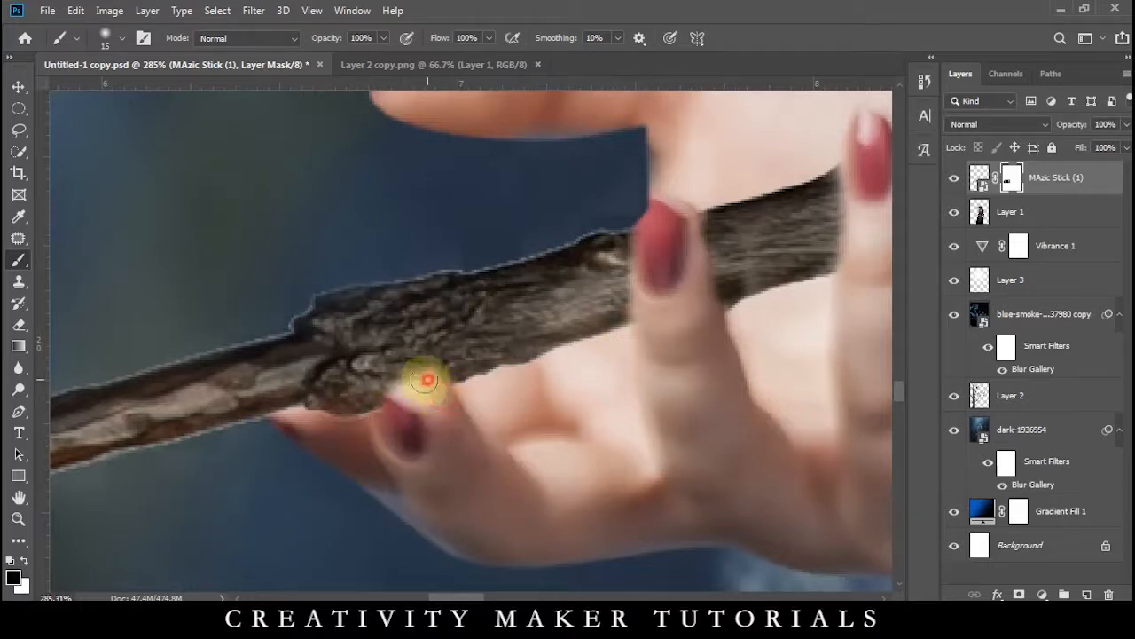
{"action": "left_click_drag", "start_coordinate": [427, 380], "coordinate": [378, 424]}
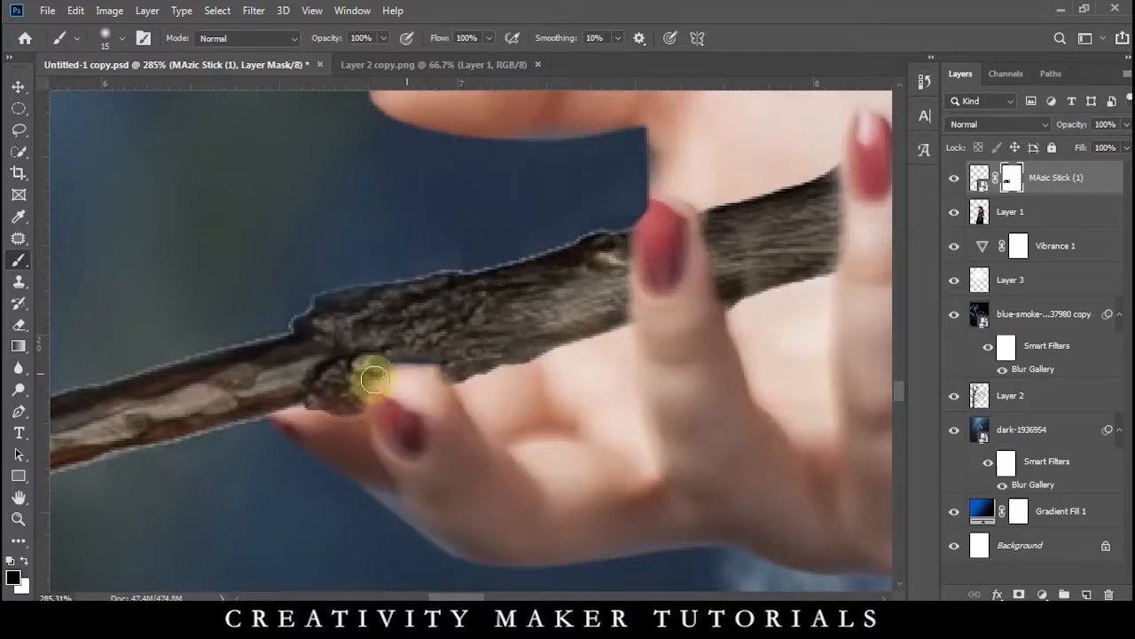
Place the depositphotos white moving lights image over the wand and set its blending to Screen.
{"action": "scroll", "coordinate": [397, 399], "scroll_direction": "down", "scroll_amount": 15}
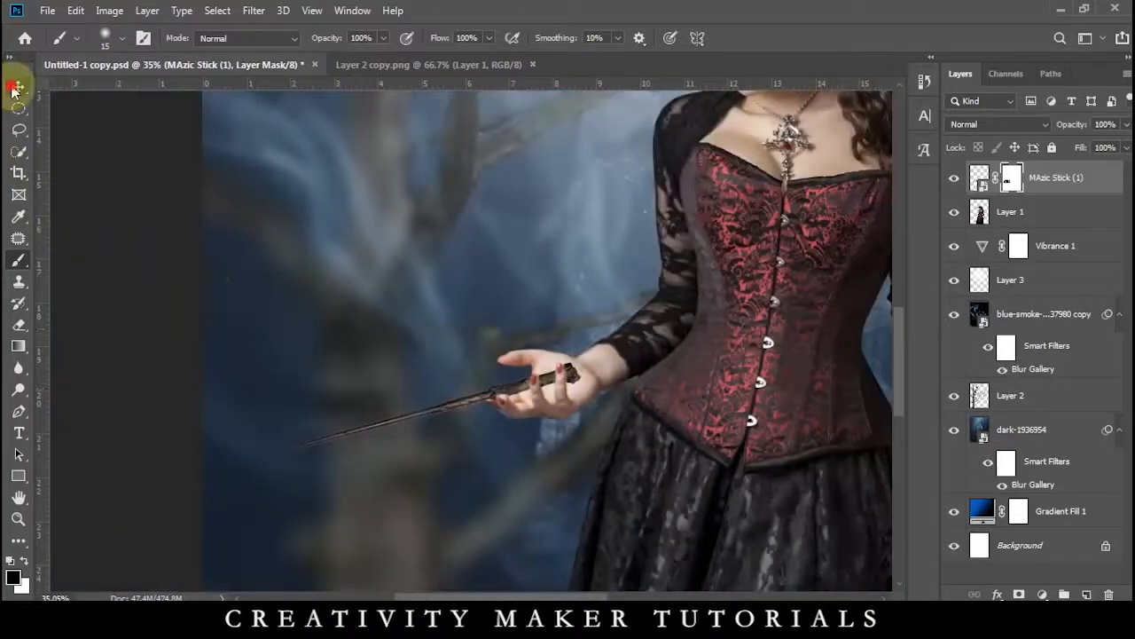
{"action": "left_click", "coordinate": [14, 89]}
{"action": "left_click", "coordinate": [520, 544]}
{"action": "left_click_drag", "start_coordinate": [293, 342], "coordinate": [709, 384]}
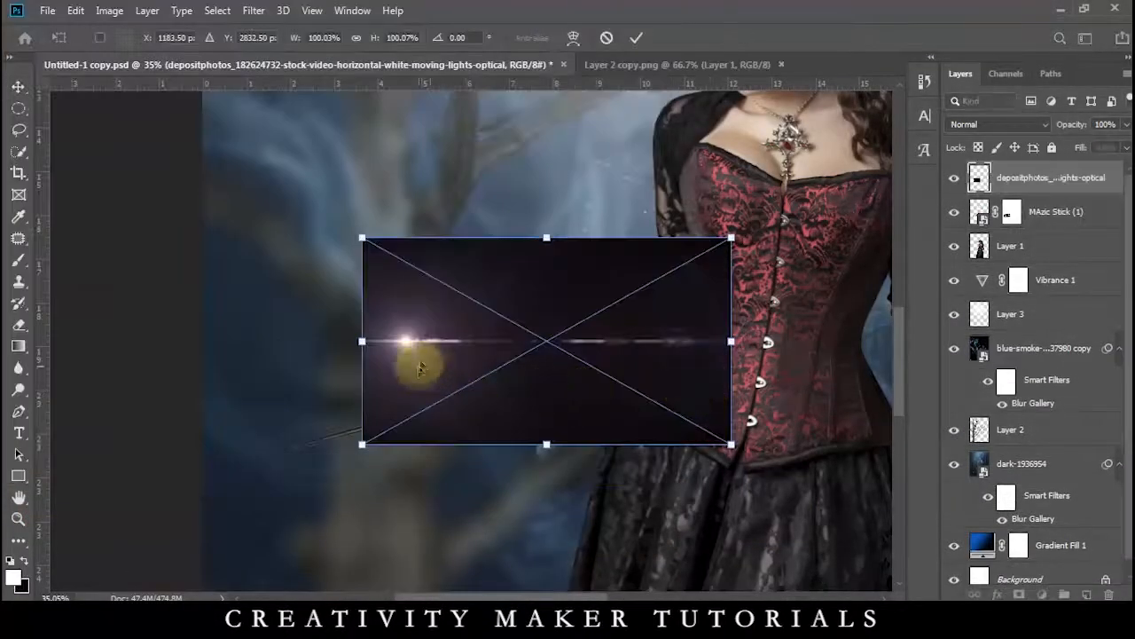
{"action": "left_click", "coordinate": [998, 124]}
{"action": "left_click", "coordinate": [971, 259]}
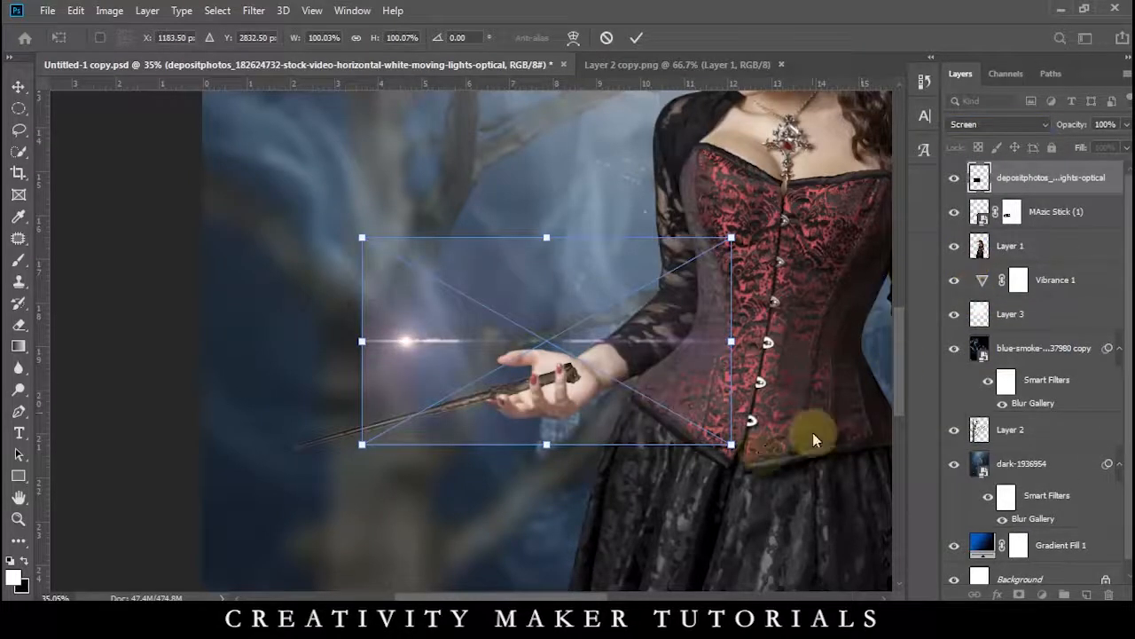
Rotate the light flare counter-clockwise to follow the wand and position its bright spot on the wand's tip.
{"action": "left_click_drag", "start_coordinate": [736, 469], "coordinate": [562, 437]}
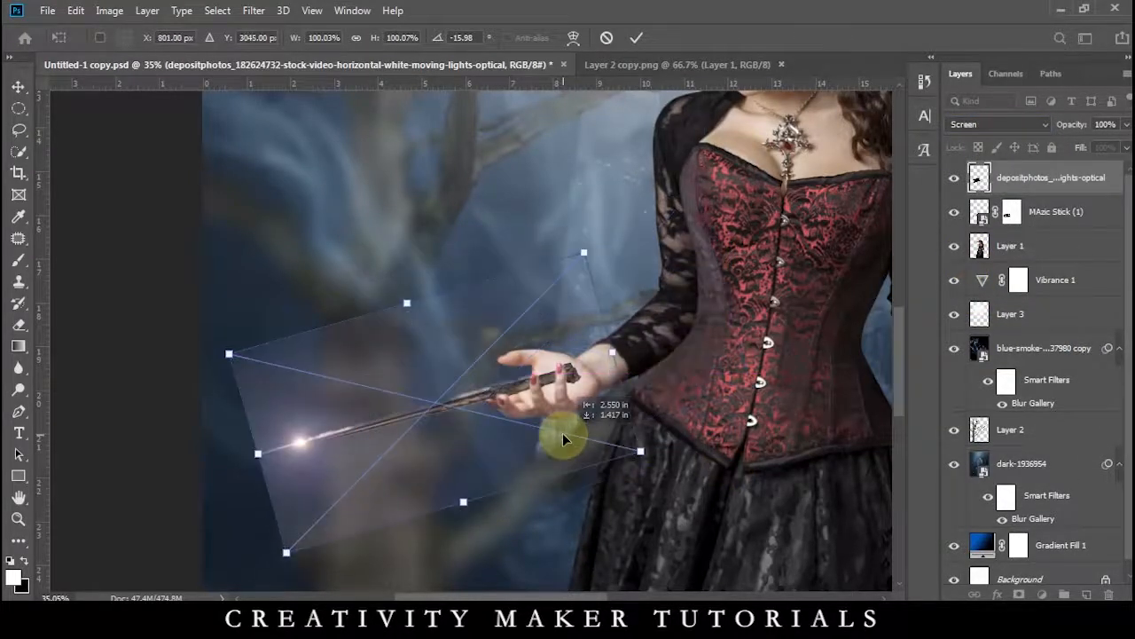
{"action": "scroll", "coordinate": [633, 448], "scroll_direction": "up", "scroll_amount": 3}
{"action": "left_click_drag", "start_coordinate": [634, 461], "coordinate": [696, 419]}
{"action": "left_click_drag", "start_coordinate": [573, 407], "coordinate": [568, 413]}
{"action": "key", "text": "Return"}
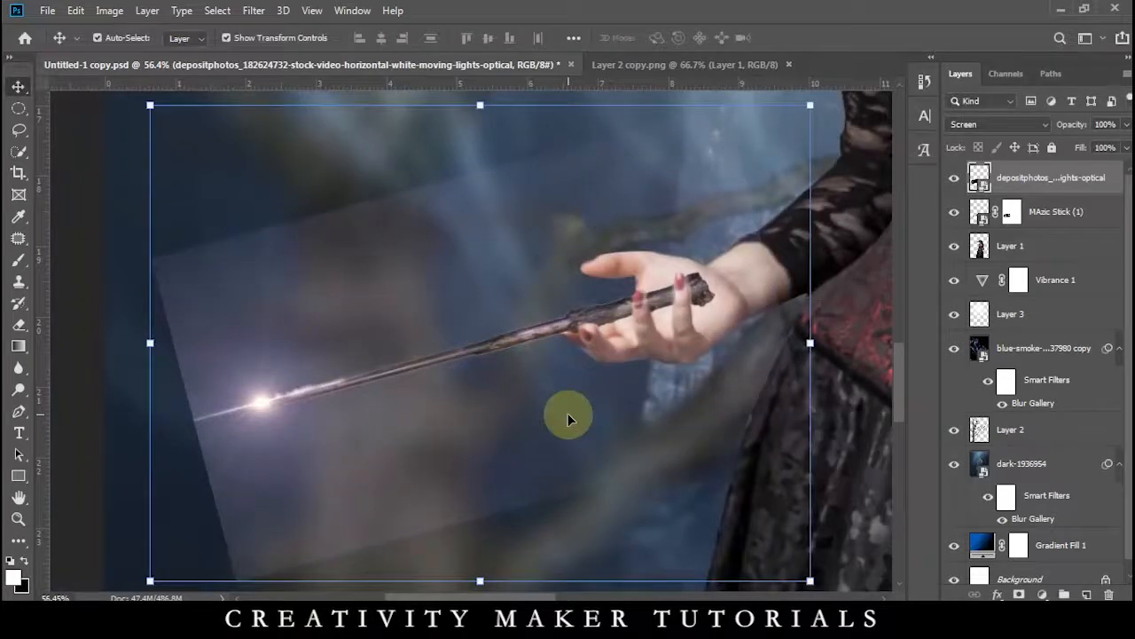
{"action": "left_click", "coordinate": [1087, 594]}
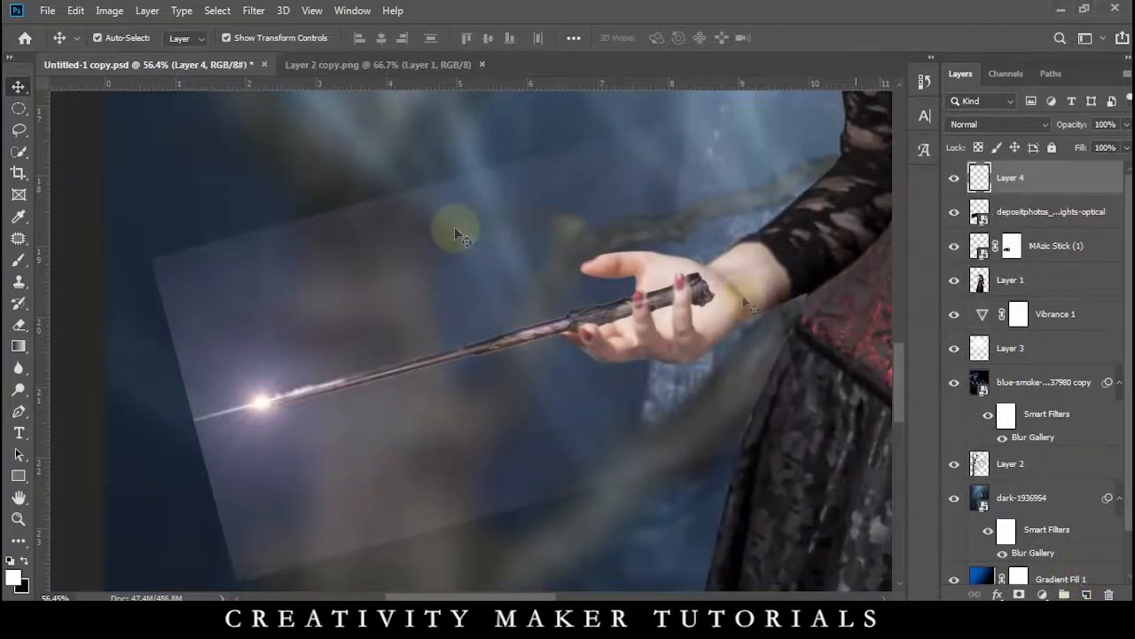
{"action": "left_click", "coordinate": [18, 261]}
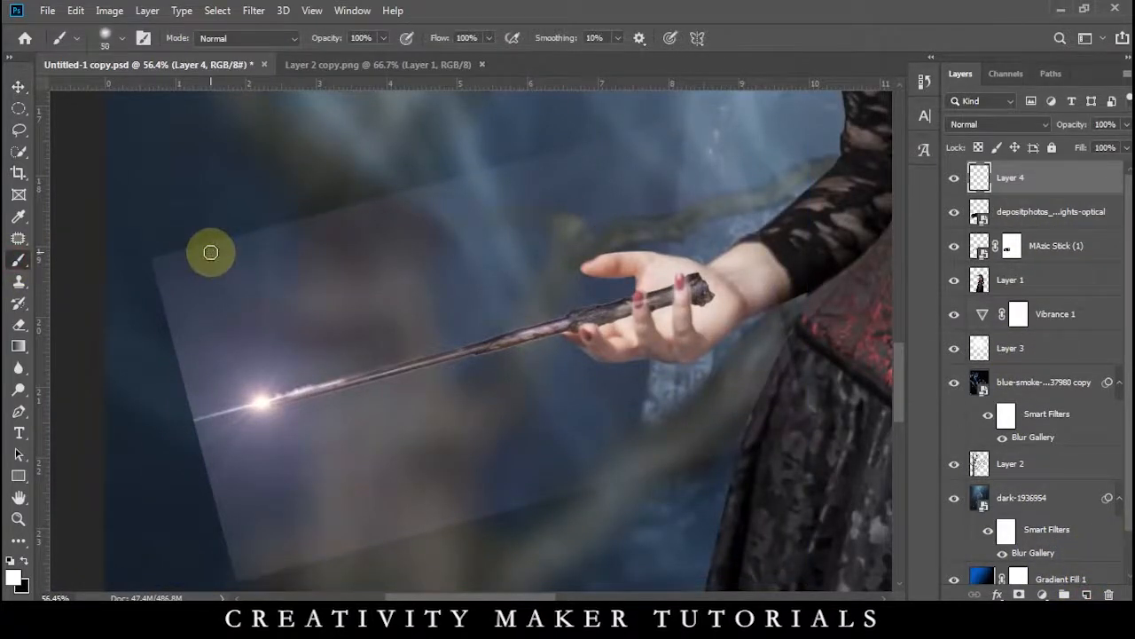
{"action": "key", "text": "bracketright"}
{"action": "key", "text": "bracketright"}
{"action": "key", "text": "bracketright"}
{"action": "key", "text": "bracketright"}
{"action": "key", "text": "bracketright"}
{"action": "key", "text": "bracketright"}
{"action": "key", "text": "bracketright"}
{"action": "key", "text": "bracketright"}
{"action": "key", "text": "bracketright"}
{"action": "key", "text": "bracketright"}
{"action": "key", "text": "bracketright"}
{"action": "key", "text": "bracketright"}
{"action": "mouse_move", "coordinate": [439, 134]}
{"action": "left_mouse_down"}
{"action": "mouse_move", "coordinate": [309, 192]}
{"action": "mouse_move", "coordinate": [246, 205]}
{"action": "left_mouse_up"}
{"action": "key", "text": "ctrl+z"}
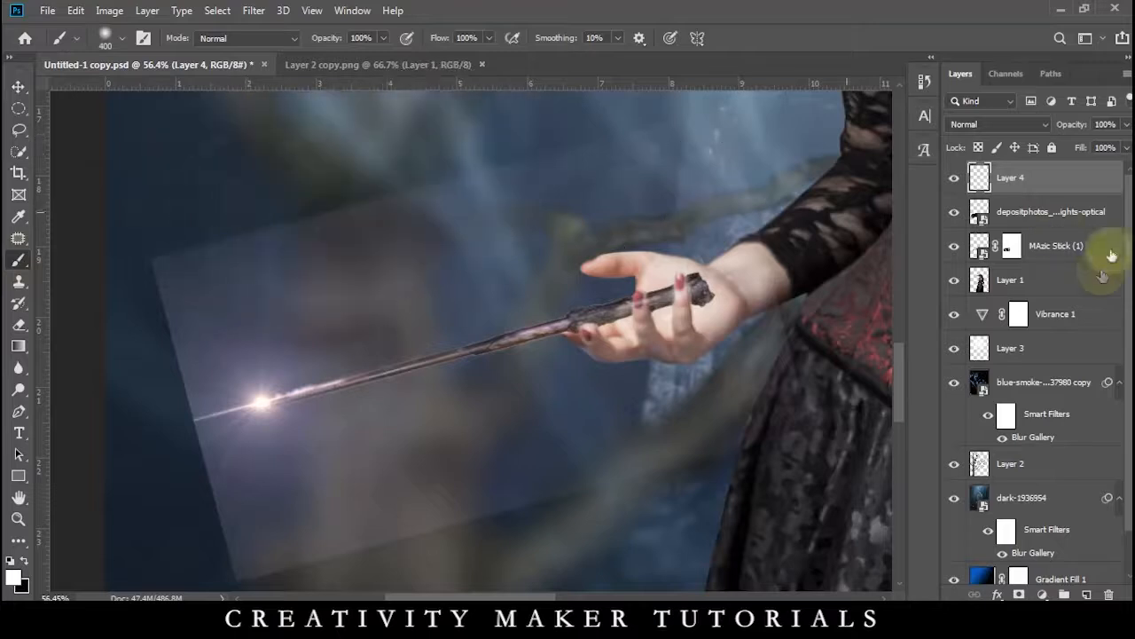
{"action": "key", "text": "ctrl+z"}
Add a layer mask to the light flare and paint away its visible rectangular edges with a 400 px brush.
{"action": "left_click", "coordinate": [1013, 594]}
{"action": "key", "text": "x"}
{"action": "mouse_move", "coordinate": [172, 260]}
{"action": "left_mouse_down"}
{"action": "mouse_move", "coordinate": [133, 357]}
{"action": "mouse_move", "coordinate": [138, 435]}
{"action": "mouse_move", "coordinate": [113, 310]}
{"action": "mouse_move", "coordinate": [146, 460]}
{"action": "mouse_move", "coordinate": [120, 409]}
{"action": "left_mouse_up"}
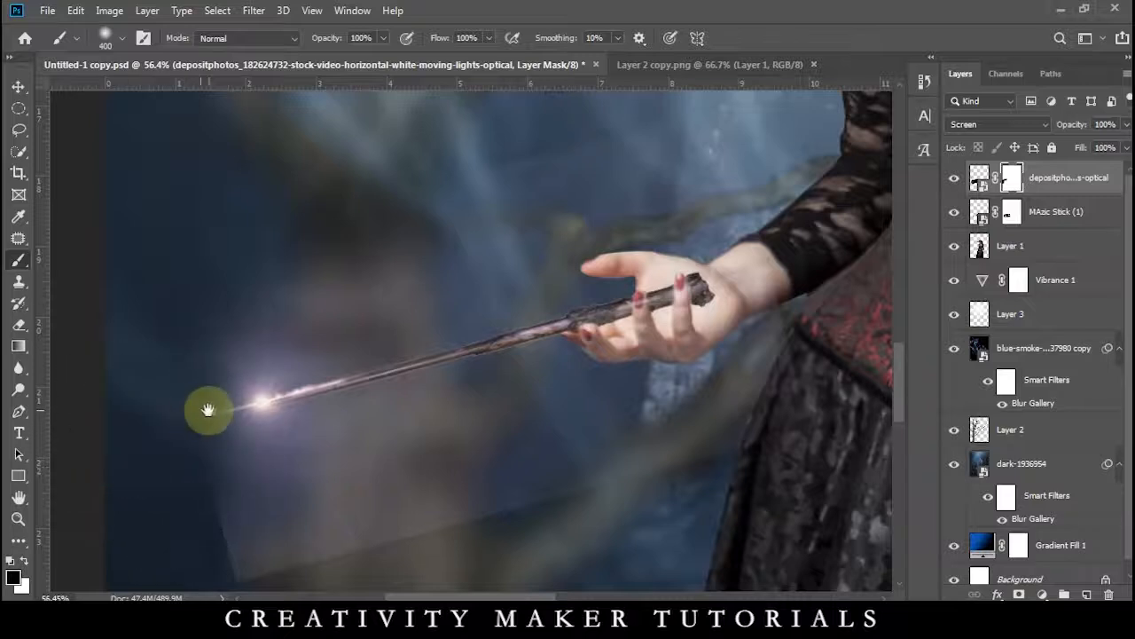
{"action": "scroll", "coordinate": [144, 261], "scroll_direction": "down", "scroll_amount": 3}
{"action": "mouse_move", "coordinate": [140, 317]}
{"action": "left_mouse_down"}
{"action": "mouse_move", "coordinate": [158, 346]}
{"action": "mouse_move", "coordinate": [237, 391]}
{"action": "mouse_move", "coordinate": [416, 351]}
{"action": "mouse_move", "coordinate": [420, 339]}
{"action": "mouse_move", "coordinate": [384, 314]}
{"action": "mouse_move", "coordinate": [421, 332]}
{"action": "mouse_move", "coordinate": [394, 361]}
{"action": "mouse_move", "coordinate": [831, 220]}
{"action": "mouse_move", "coordinate": [743, 325]}
{"action": "left_mouse_up"}
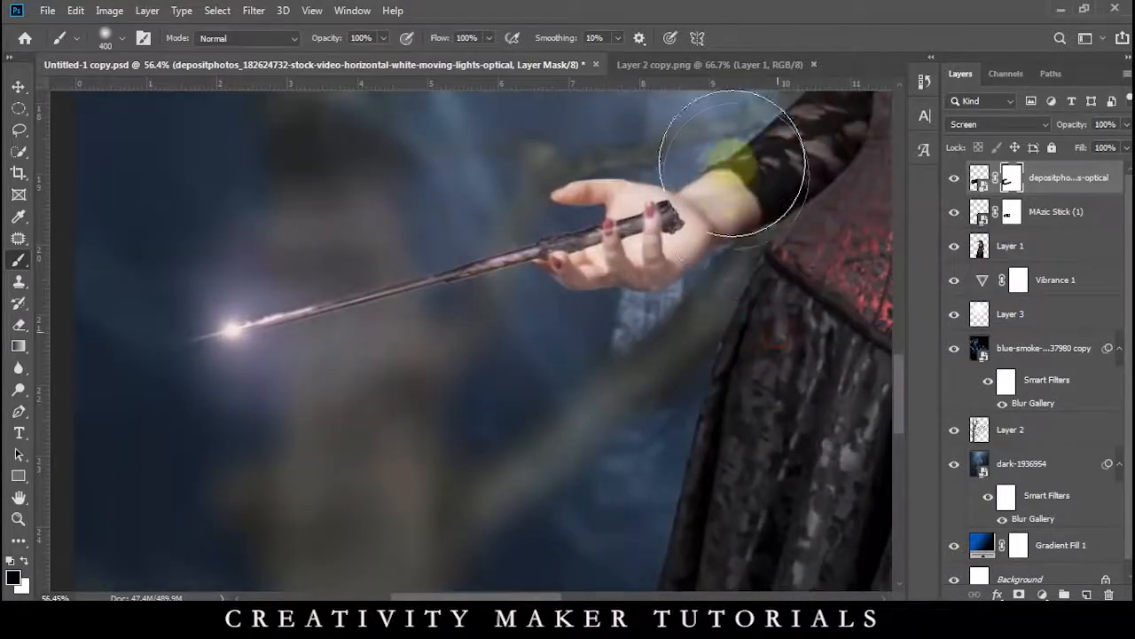
{"action": "left_click_drag", "start_coordinate": [736, 157], "coordinate": [760, 314]}
{"action": "left_click_drag", "start_coordinate": [631, 269], "coordinate": [687, 229]}
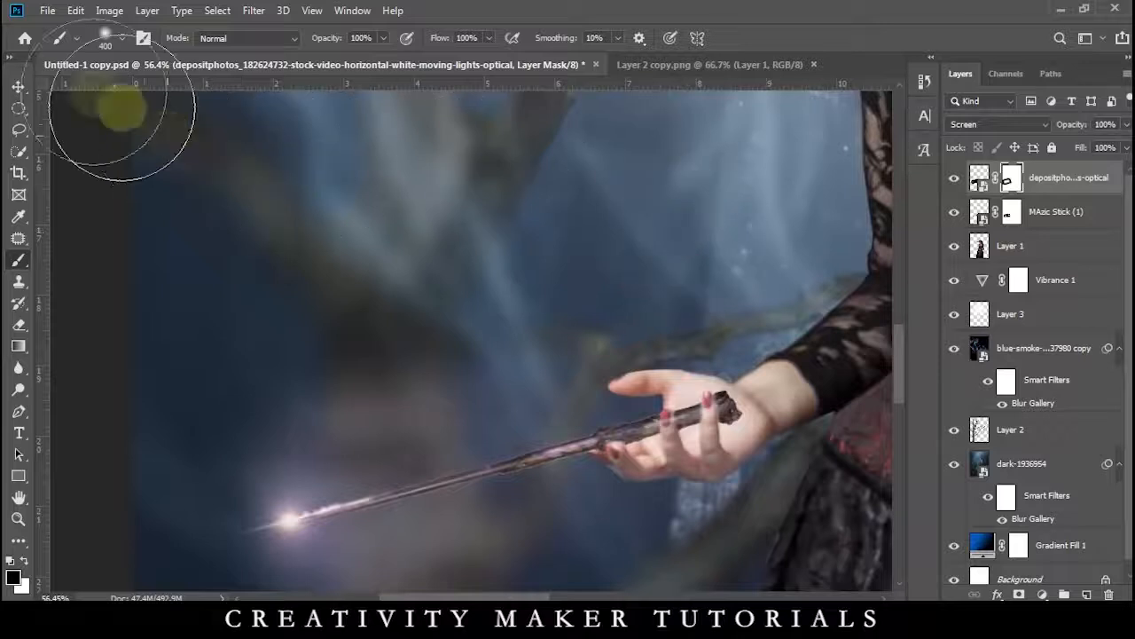
{"action": "left_click", "coordinate": [18, 87]}
{"action": "scroll", "coordinate": [231, 205], "scroll_direction": "down", "scroll_amount": 3}
{"action": "scroll", "coordinate": [262, 204], "scroll_direction": "down", "scroll_amount": 3}
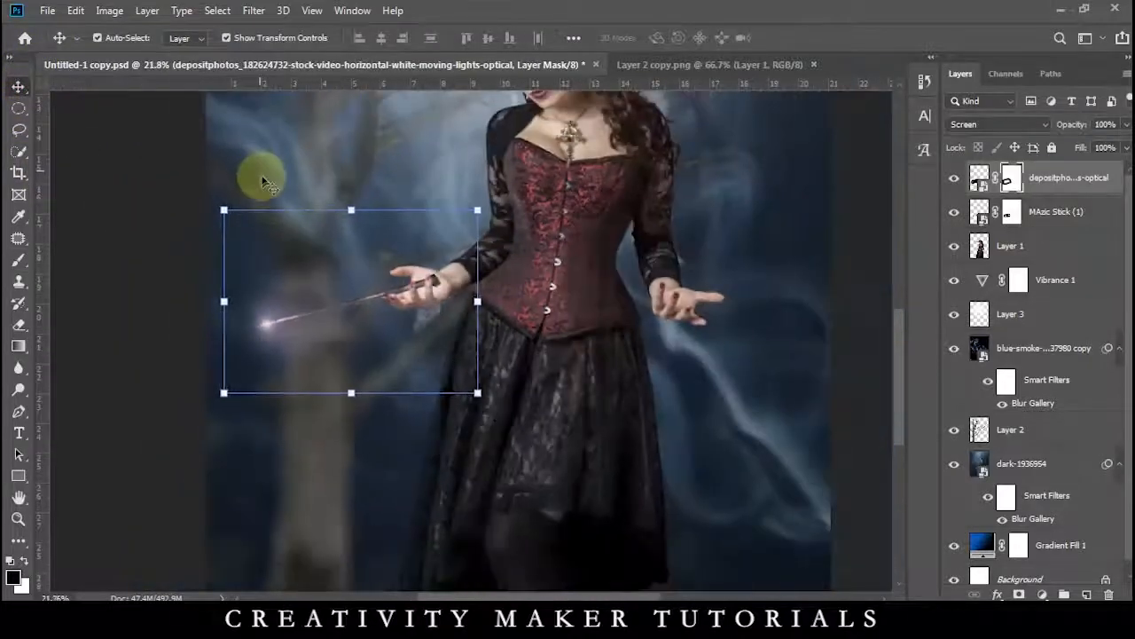
{"action": "scroll", "coordinate": [468, 346], "scroll_direction": "down", "scroll_amount": 1}
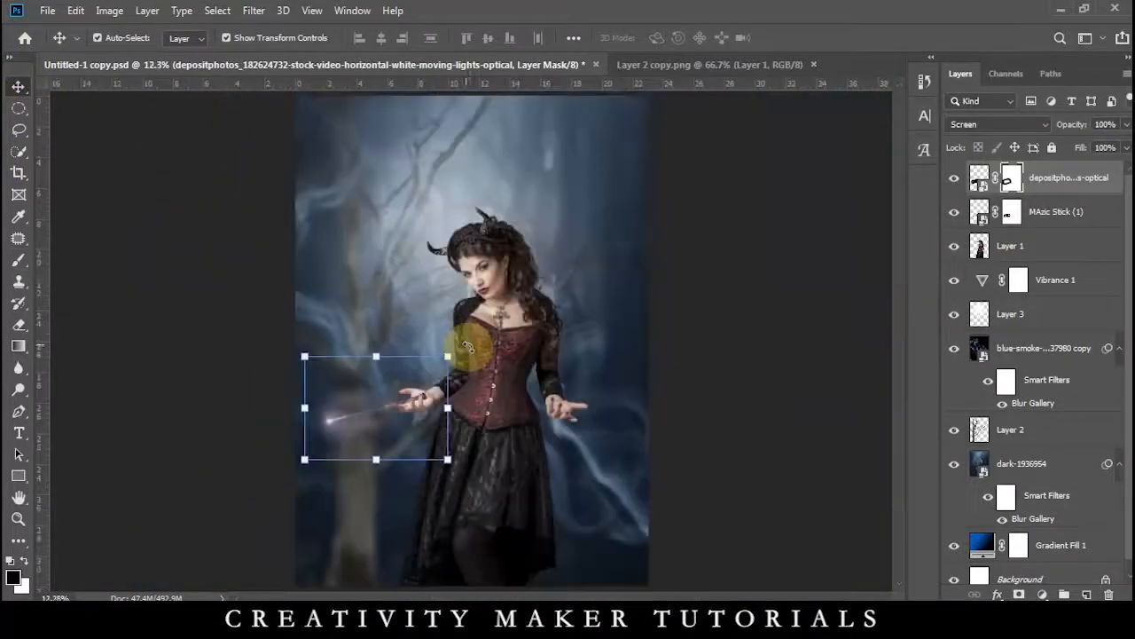
Open the fiery eye image from New folder as its own document and close Layer 2 copy.png.
{"action": "mouse_move", "coordinate": [444, 625]}
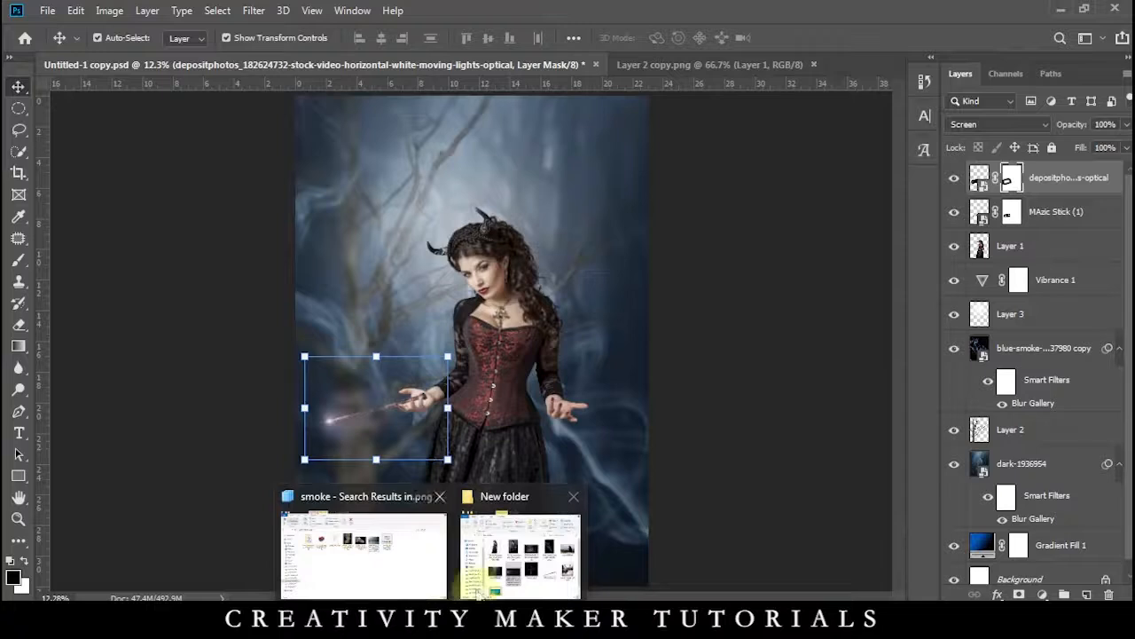
{"action": "left_click", "coordinate": [510, 550]}
{"action": "left_click", "coordinate": [392, 213]}
{"action": "key", "text": "Return"}
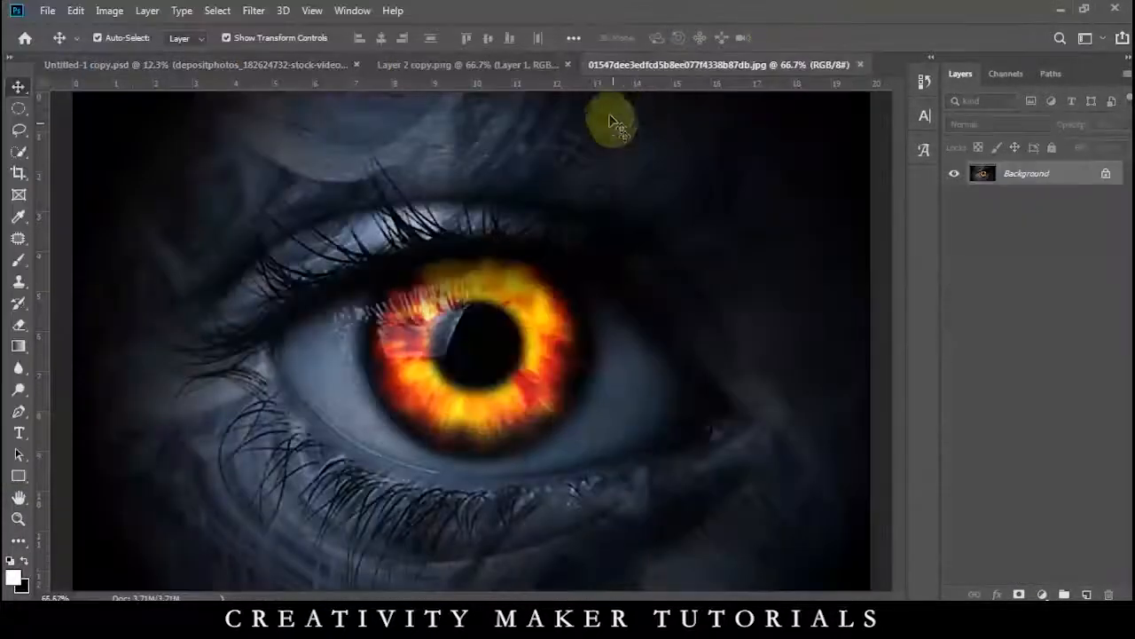
{"action": "left_click", "coordinate": [524, 67]}
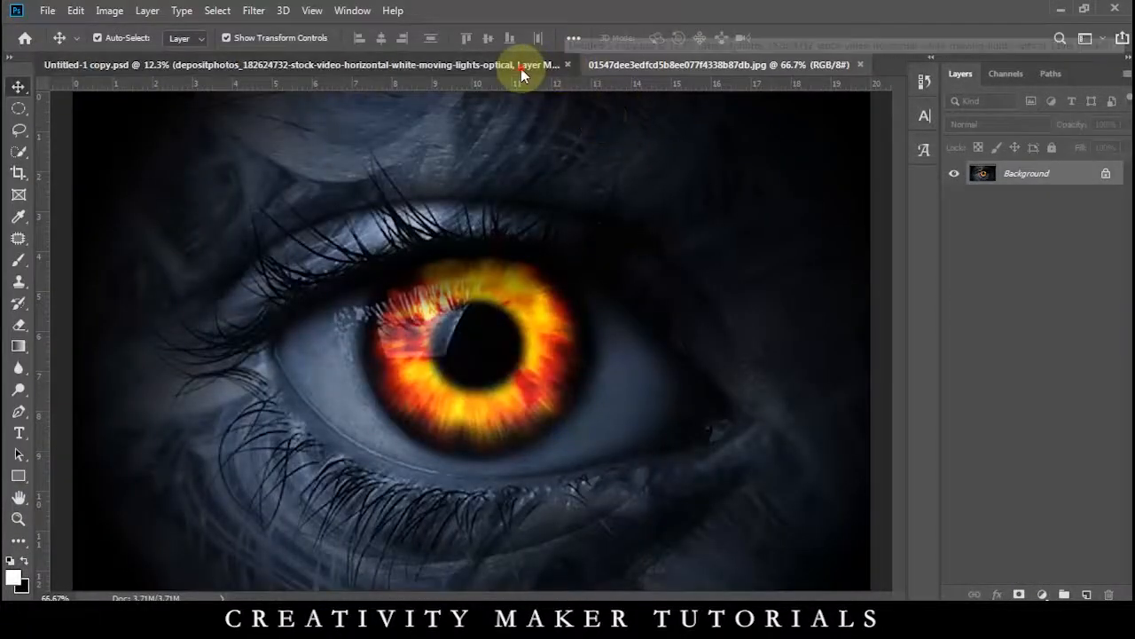
{"action": "left_click", "coordinate": [647, 64]}
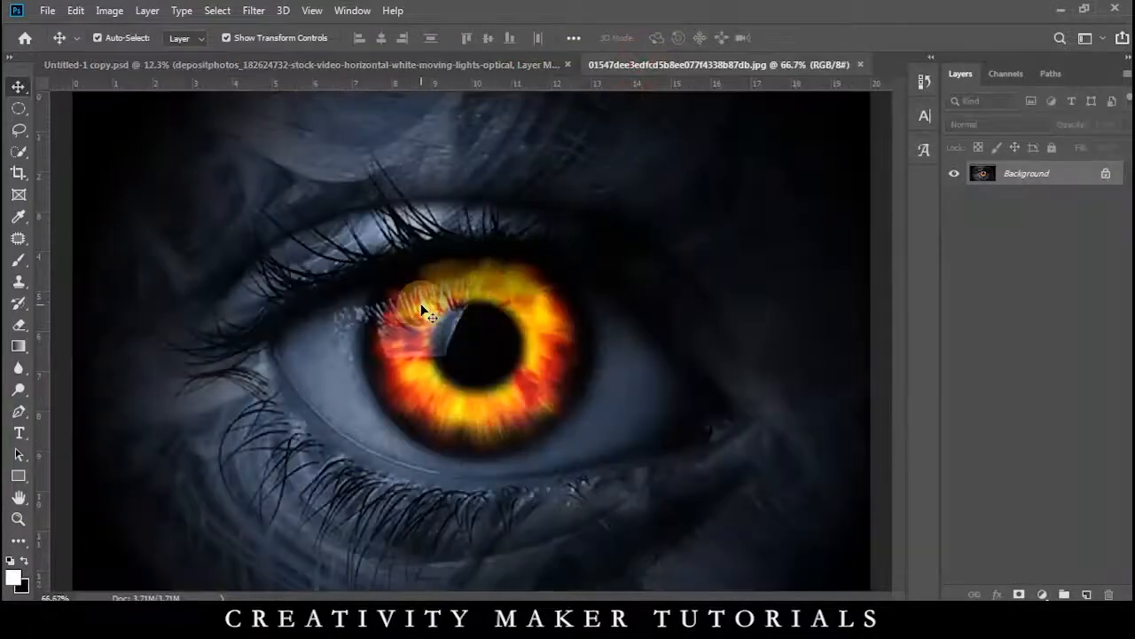
Trace the fiery iris with a Pen tool path, turn it into a selection and put it on a new layer.
{"action": "key", "text": "p"}
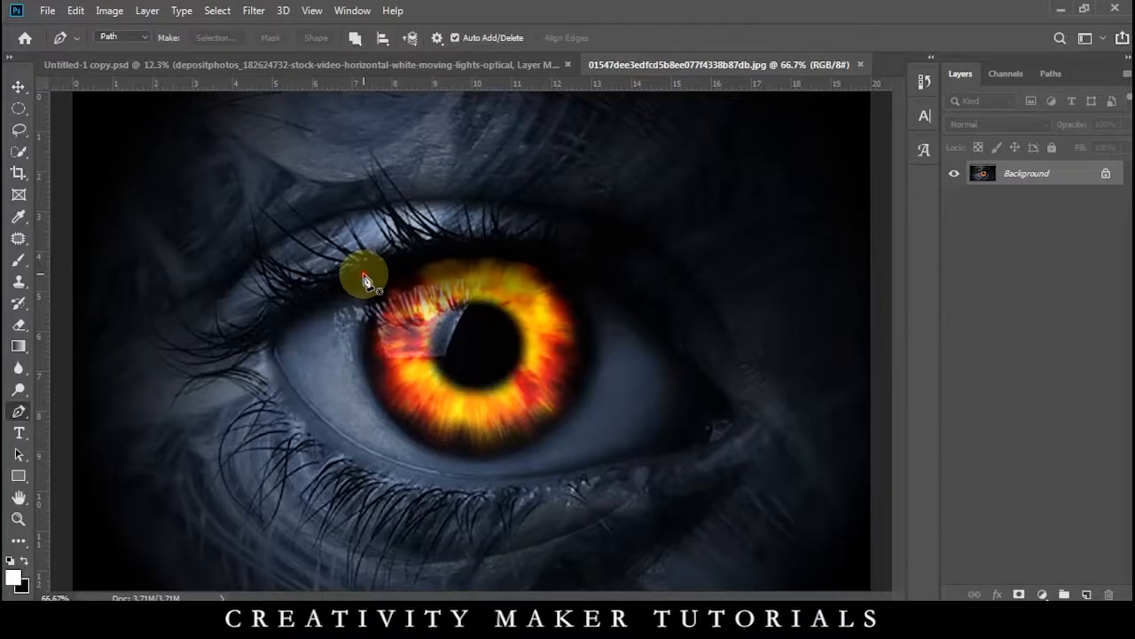
{"action": "left_click", "coordinate": [363, 274]}
{"action": "left_click_drag", "start_coordinate": [506, 458], "coordinate": [416, 470]}
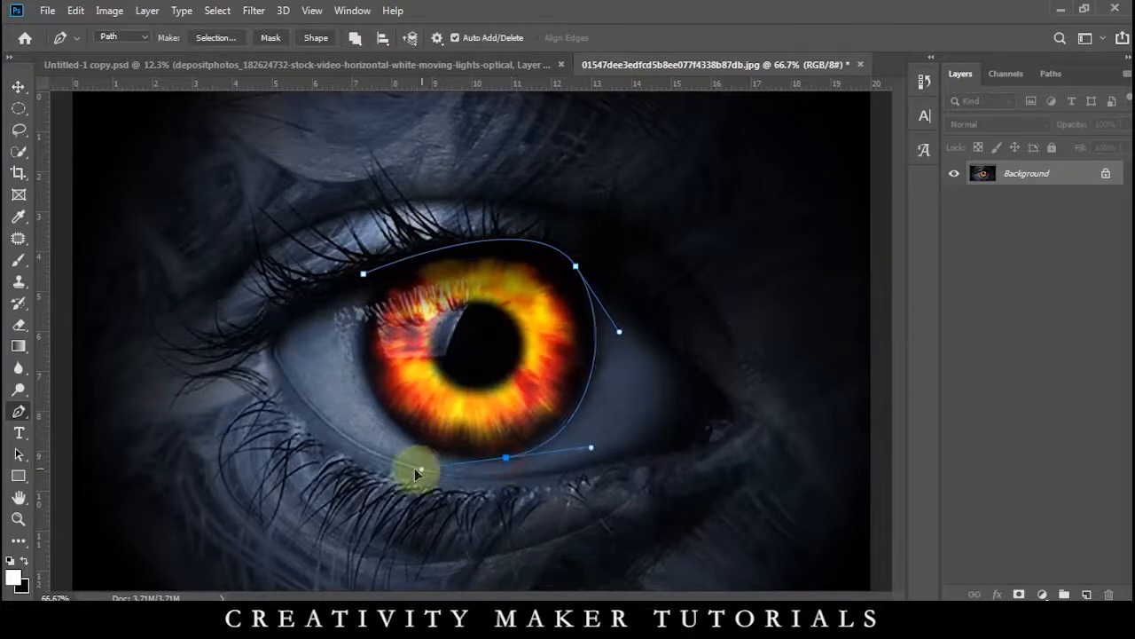
{"action": "left_click", "coordinate": [363, 272]}
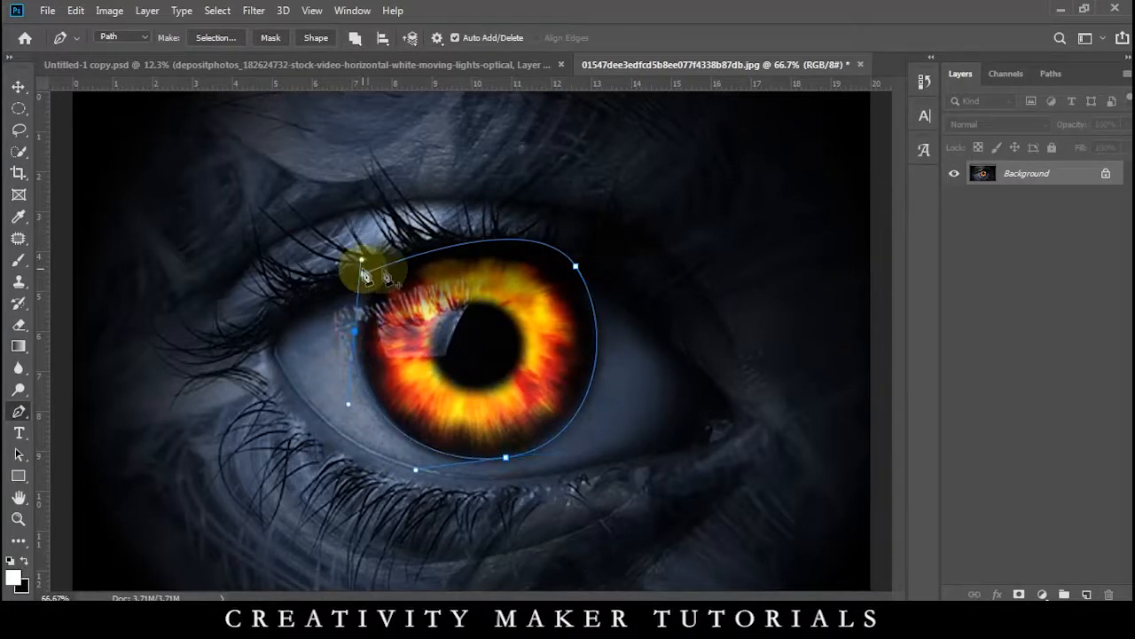
{"action": "key", "text": "ctrl+Return"}
{"action": "key", "text": "ctrl+shift+alt+n"}
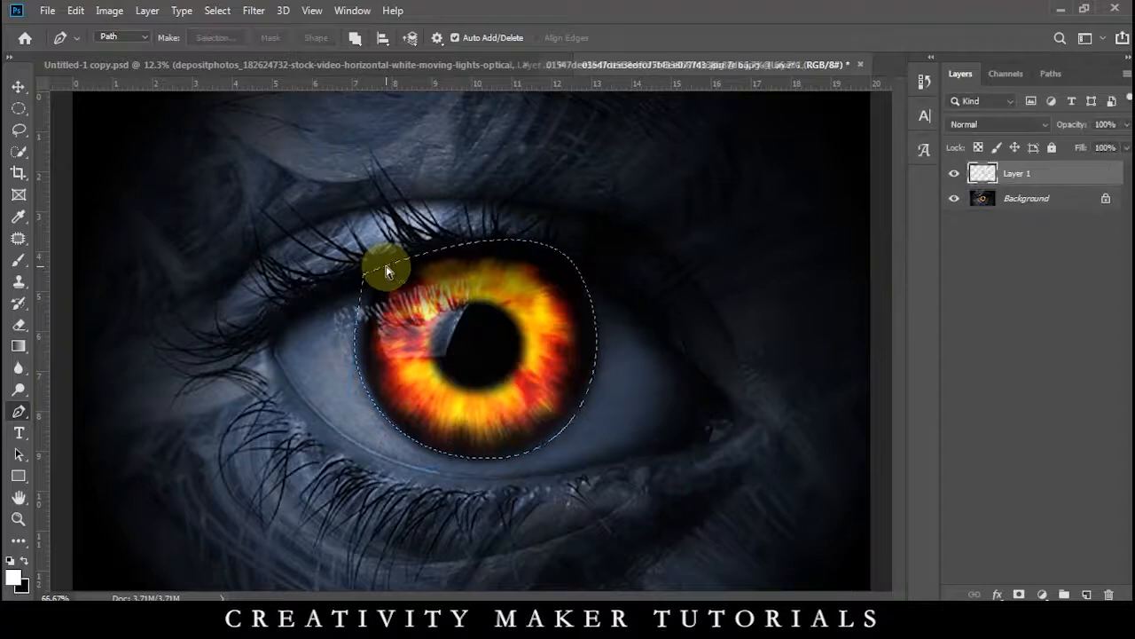
Move the cut-out iris into the composite and scale it to 10.61% over the woman's eye nearer her earring.
{"action": "key", "text": "v"}
{"action": "left_click_drag", "start_coordinate": [417, 319], "coordinate": [329, 133]}
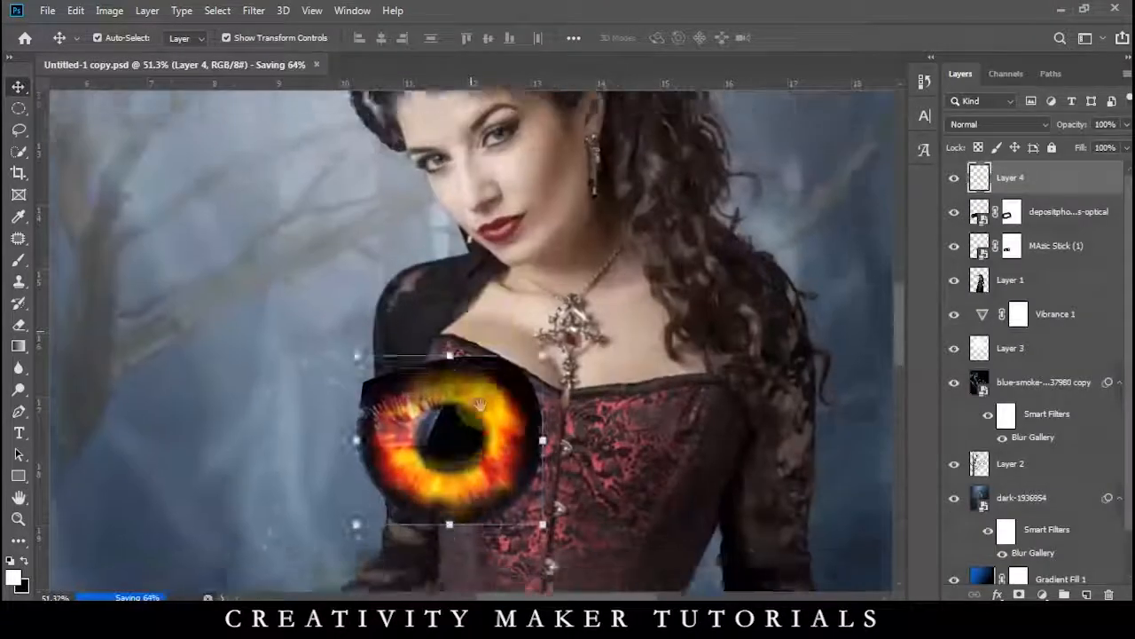
{"action": "left_click_drag", "start_coordinate": [479, 351], "coordinate": [558, 129]}
{"action": "left_click_drag", "start_coordinate": [600, 281], "coordinate": [575, 314]}
{"action": "scroll", "coordinate": [506, 213], "scroll_direction": "up", "scroll_amount": 5}
{"action": "left_click_drag", "start_coordinate": [636, 387], "coordinate": [535, 227]}
{"action": "scroll", "coordinate": [533, 219], "scroll_direction": "up", "scroll_amount": 5}
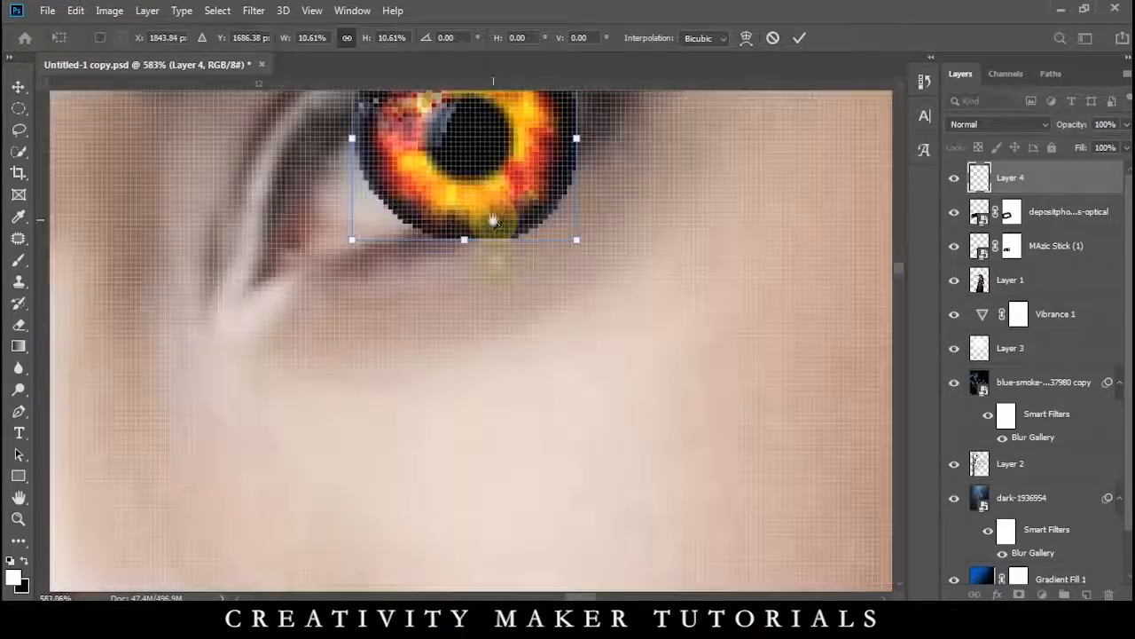
{"action": "key", "text": "Return"}
{"action": "left_click_drag", "start_coordinate": [611, 397], "coordinate": [595, 381]}
Add a mask to the iris layer and paint away its dark rim and eyelid overlap with a 10 px brush.
{"action": "left_click", "coordinate": [1018, 595]}
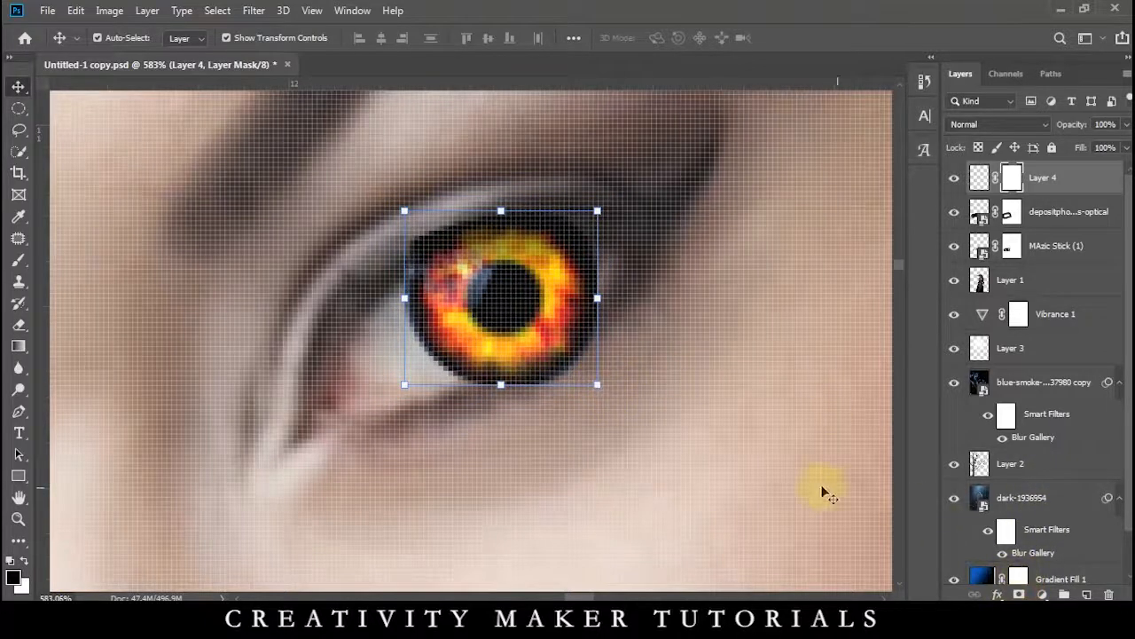
{"action": "key", "text": "b"}
{"action": "key", "text": "x"}
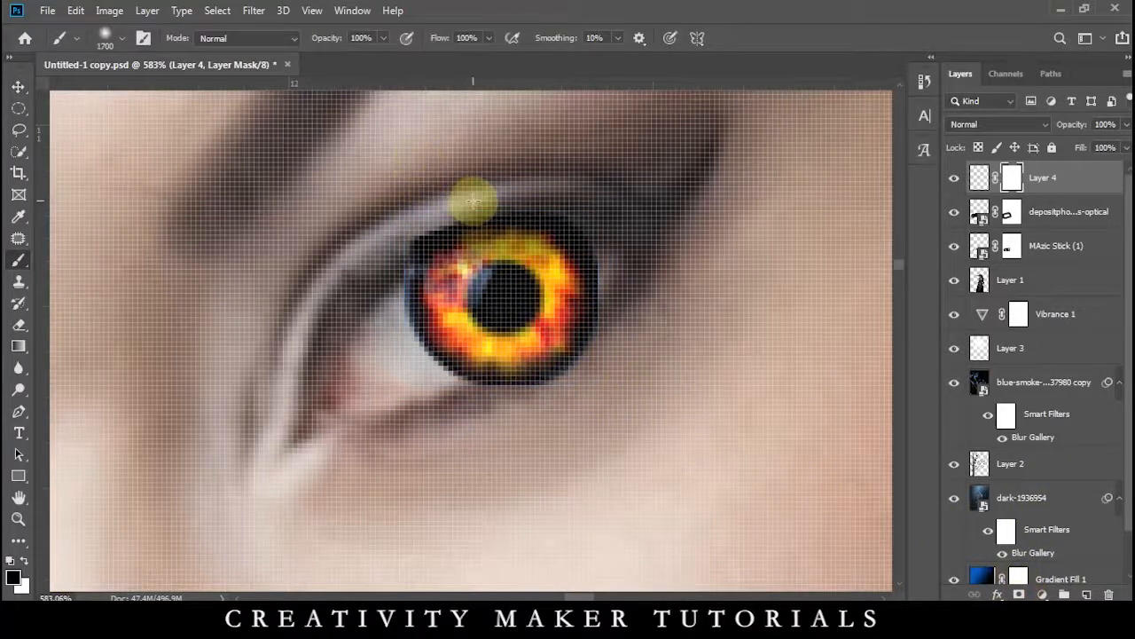
{"action": "mouse_move", "coordinate": [503, 193]}
{"action": "left_mouse_down"}
{"action": "mouse_move", "coordinate": [593, 230]}
{"action": "mouse_move", "coordinate": [559, 211]}
{"action": "mouse_move", "coordinate": [604, 256]}
{"action": "mouse_move", "coordinate": [612, 310]}
{"action": "mouse_move", "coordinate": [551, 380]}
{"action": "mouse_move", "coordinate": [600, 327]}
{"action": "mouse_move", "coordinate": [543, 369]}
{"action": "mouse_move", "coordinate": [499, 378]}
{"action": "left_mouse_up"}
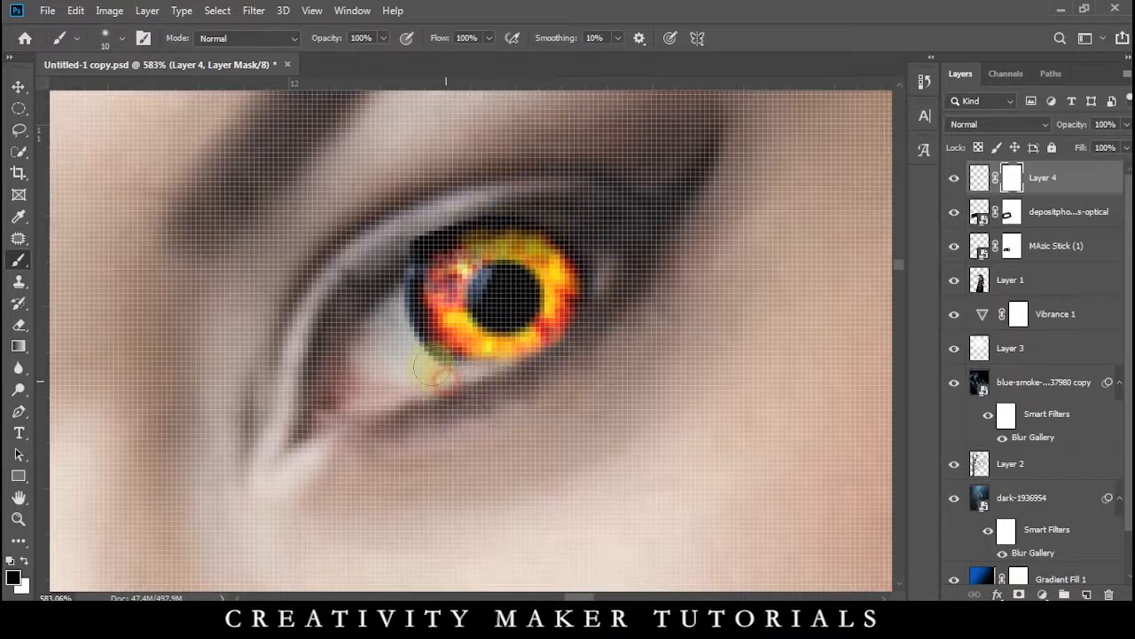
{"action": "left_click_drag", "start_coordinate": [397, 275], "coordinate": [424, 362]}
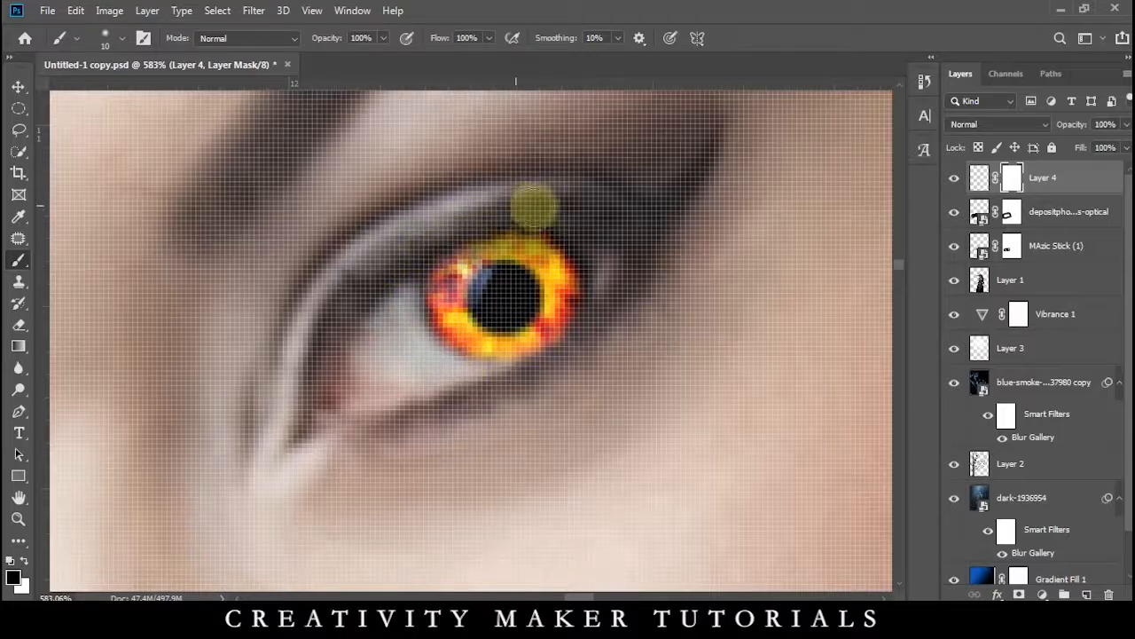
{"action": "left_click_drag", "start_coordinate": [590, 320], "coordinate": [454, 355]}
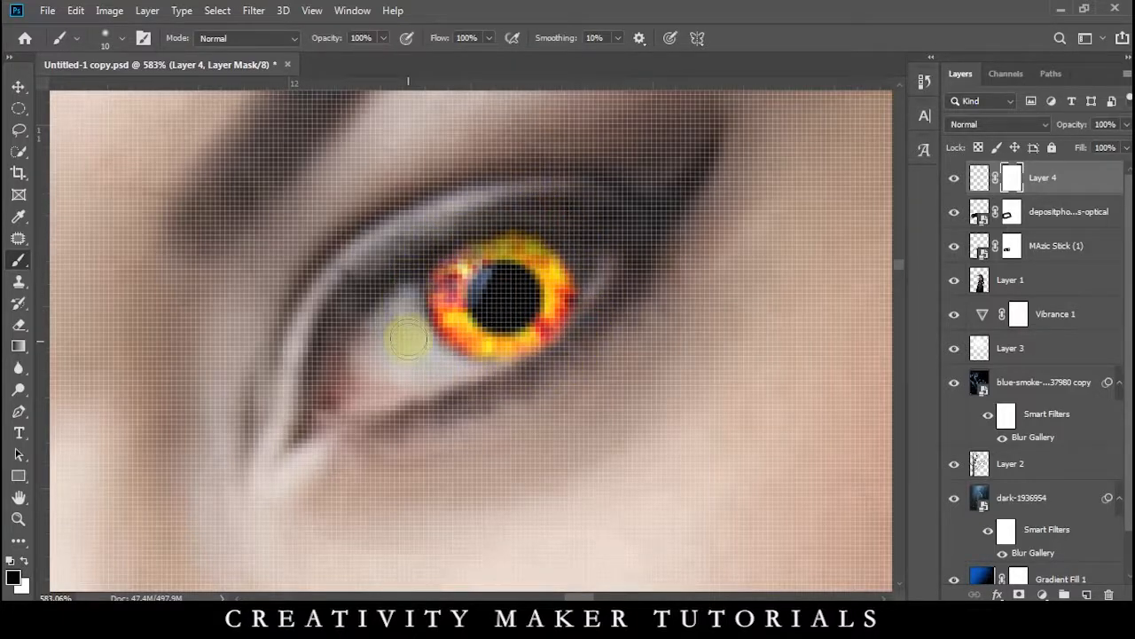
{"action": "scroll", "coordinate": [408, 340], "scroll_direction": "down", "scroll_amount": 5}
Duplicate the masked iris and fit the copy over the woman's other eye.
{"action": "left_click", "coordinate": [18, 89]}
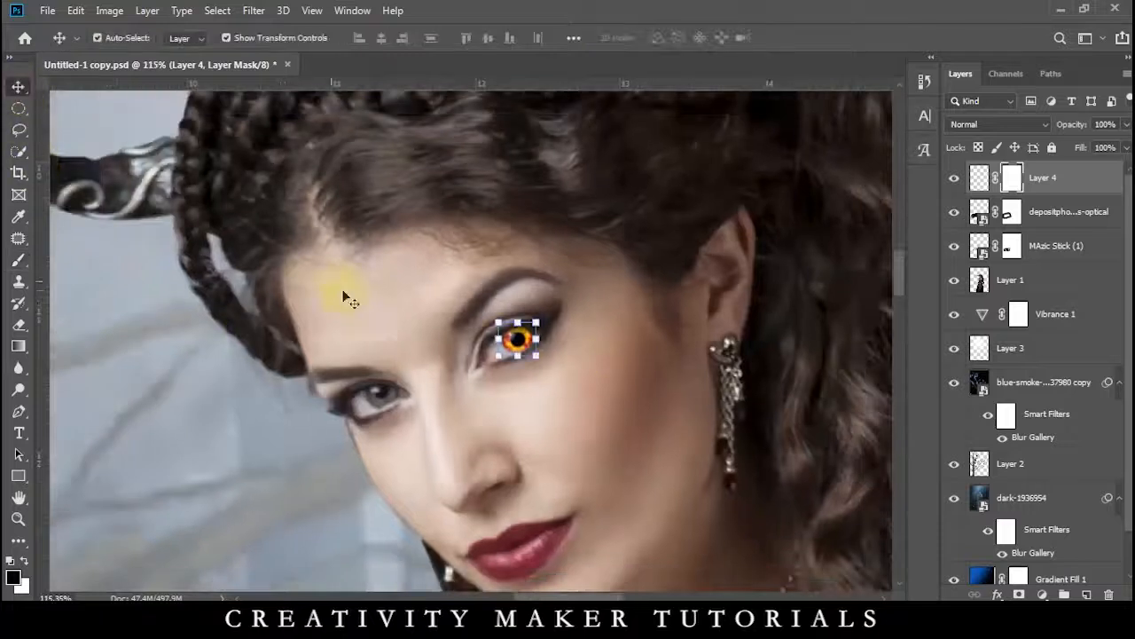
{"action": "scroll", "coordinate": [502, 317], "scroll_direction": "up", "scroll_amount": 4}
{"action": "left_click_drag", "start_coordinate": [546, 353], "coordinate": [175, 496]}
{"action": "left_click_drag", "start_coordinate": [310, 564], "coordinate": [443, 482]}
{"action": "left_click", "coordinate": [450, 463]}
{"action": "left_click", "coordinate": [383, 420]}
{"action": "key", "text": "ctrl+t"}
{"action": "key", "text": "Return"}
{"action": "left_click", "coordinate": [454, 512]}
{"action": "scroll", "coordinate": [454, 512], "scroll_direction": "down", "scroll_amount": 8}
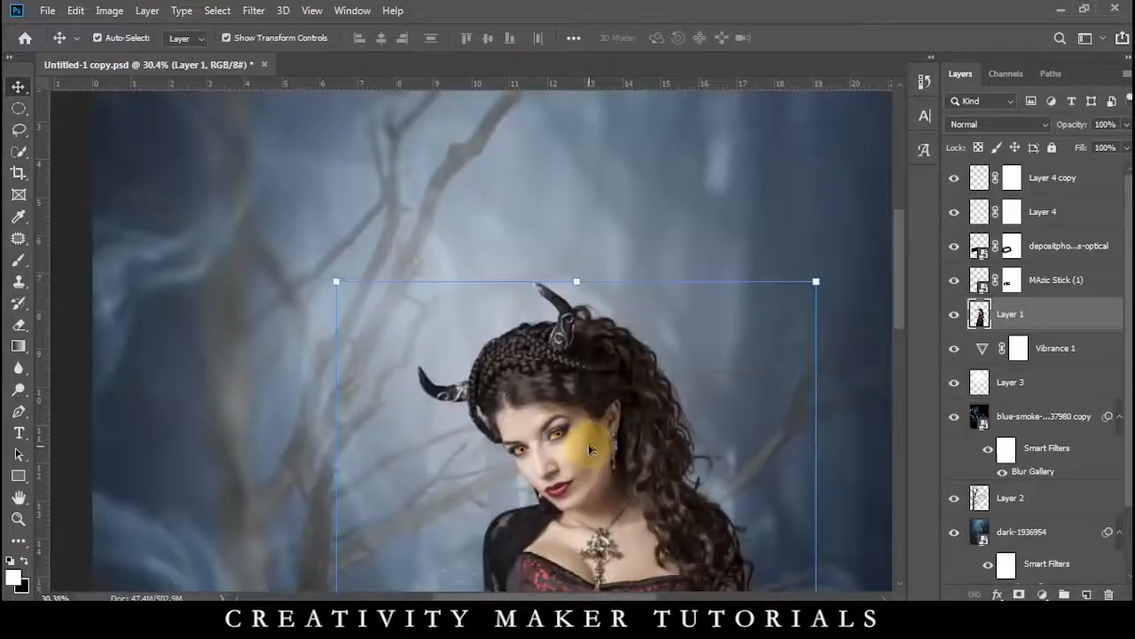
{"action": "scroll", "coordinate": [205, 452], "scroll_direction": "down", "scroll_amount": 2}
Open the crow image crow-828944.jpg from New folder as its own document.
{"action": "mouse_move", "coordinate": [432, 626]}
{"action": "left_click", "coordinate": [494, 548]}
{"action": "double_click", "coordinate": [583, 186]}
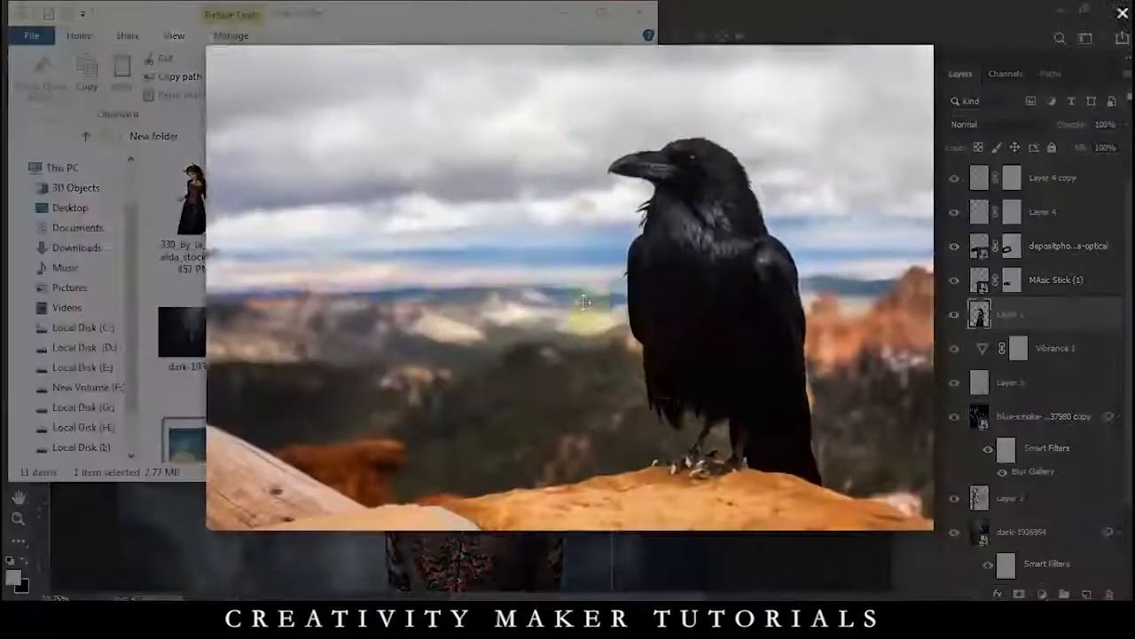
{"action": "left_click", "coordinate": [770, 593]}
{"action": "left_click", "coordinate": [716, 370]}
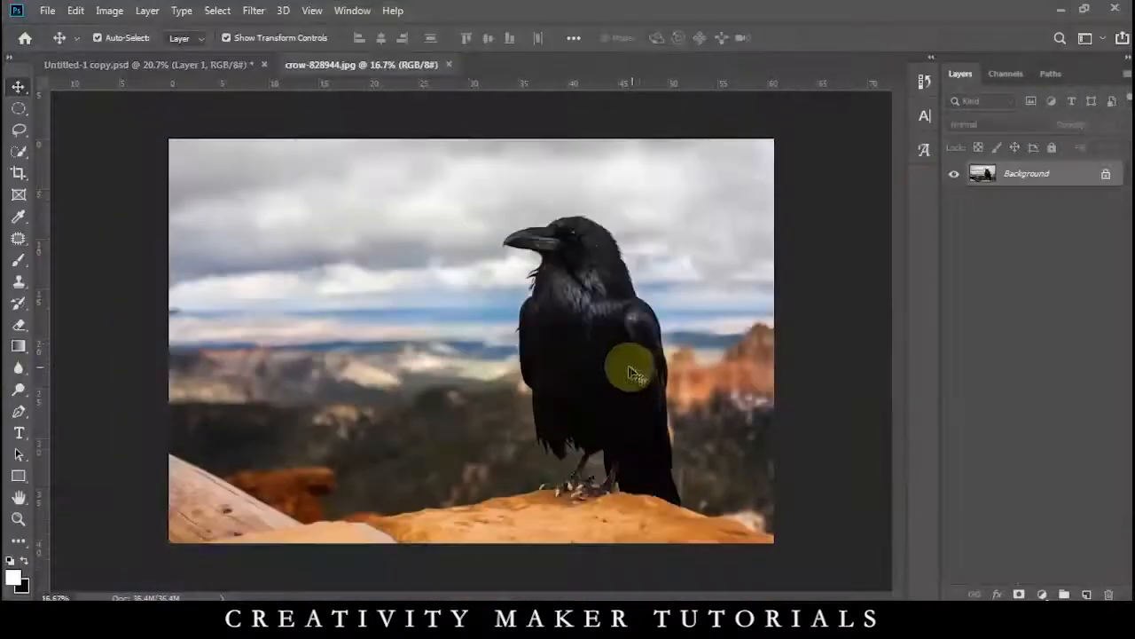
Start a Pen tool path around the crow's front foot and follow the leg up to the belly.
{"action": "key", "text": "p"}
{"action": "scroll", "coordinate": [550, 443], "scroll_direction": "up", "scroll_amount": 4}
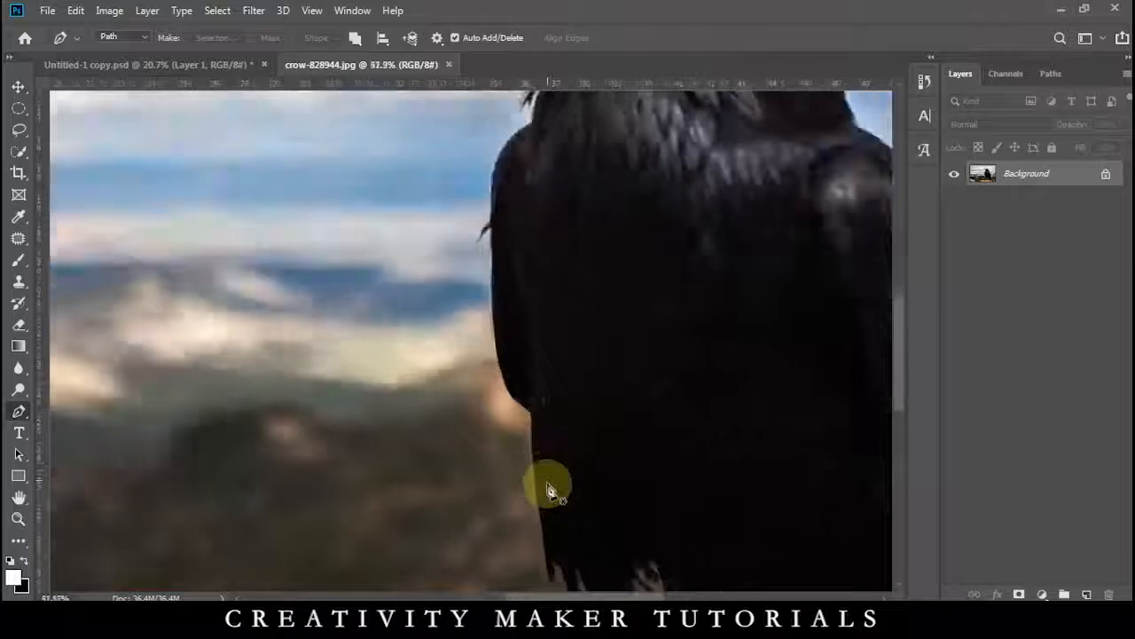
{"action": "scroll", "coordinate": [506, 210], "scroll_direction": "down", "scroll_amount": 3}
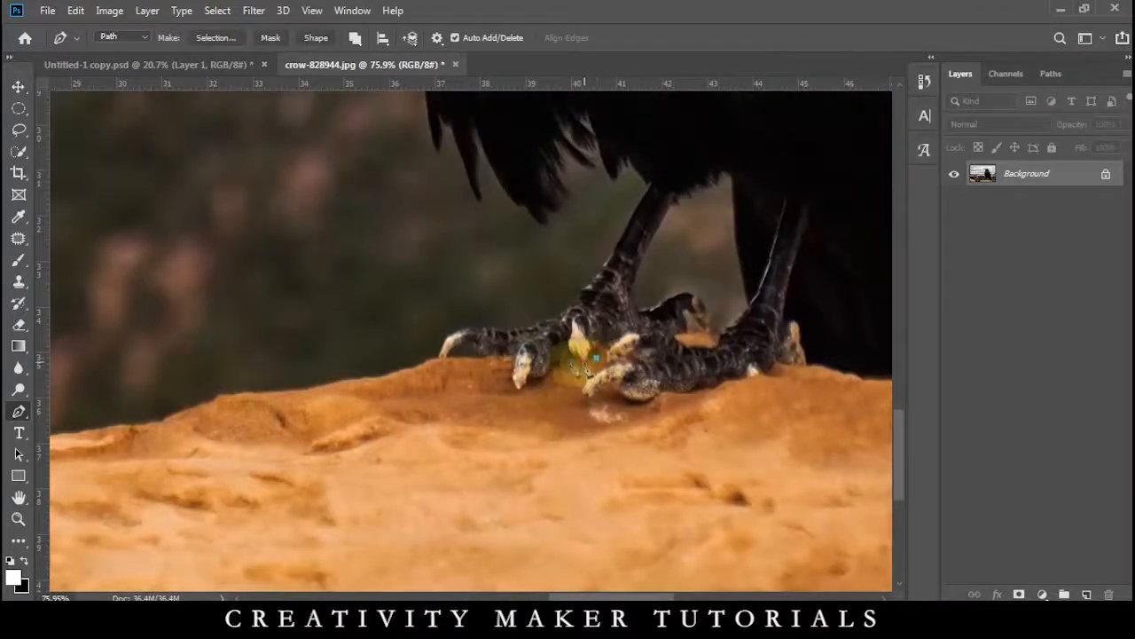
{"action": "left_click", "coordinate": [512, 357]}
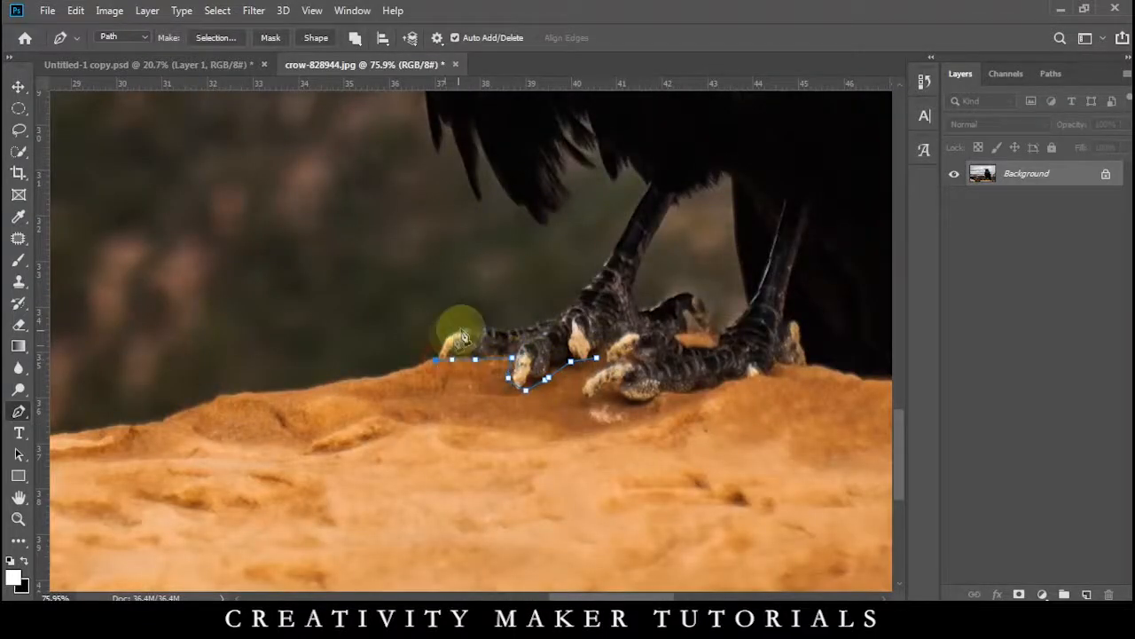
{"action": "left_click_drag", "start_coordinate": [480, 331], "coordinate": [510, 328]}
{"action": "left_click", "coordinate": [540, 324]}
{"action": "left_click", "coordinate": [577, 308]}
{"action": "left_click", "coordinate": [596, 270]}
{"action": "left_click", "coordinate": [615, 241]}
{"action": "left_click", "coordinate": [642, 186]}
Continue the crow's path along the ragged belly feathers and up the edge of the folded front wing.
{"action": "left_click", "coordinate": [607, 173]}
{"action": "left_click", "coordinate": [586, 175]}
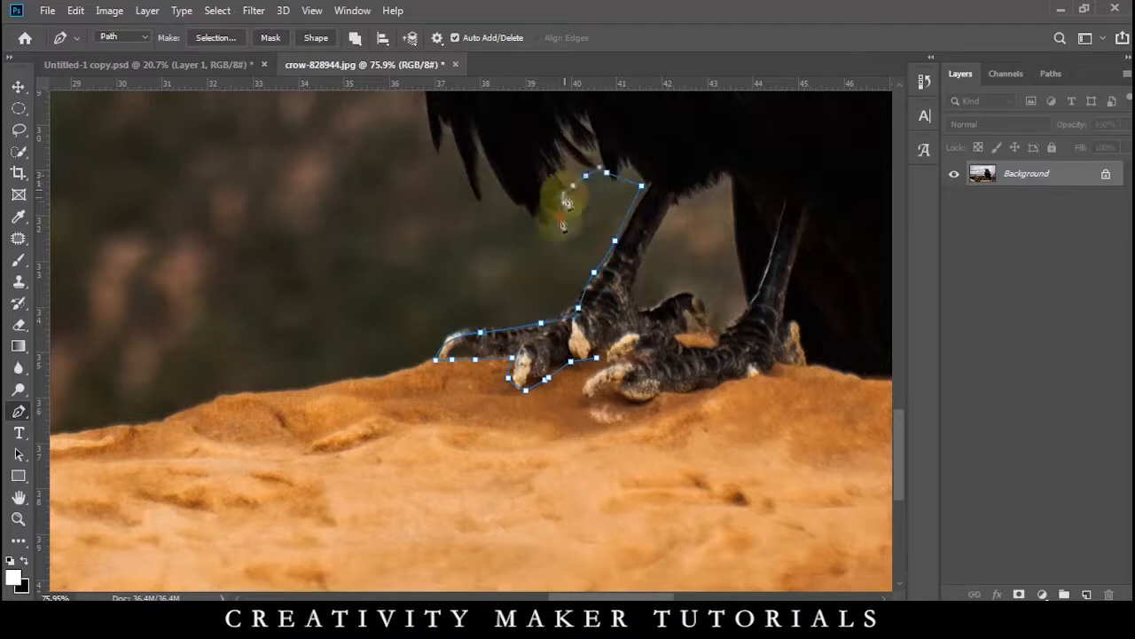
{"action": "left_click", "coordinate": [435, 157]}
{"action": "left_click", "coordinate": [446, 137]}
{"action": "scroll", "coordinate": [507, 342], "scroll_direction": "up", "scroll_amount": 5}
{"action": "scroll", "coordinate": [507, 342], "scroll_direction": "left", "scroll_amount": 1}
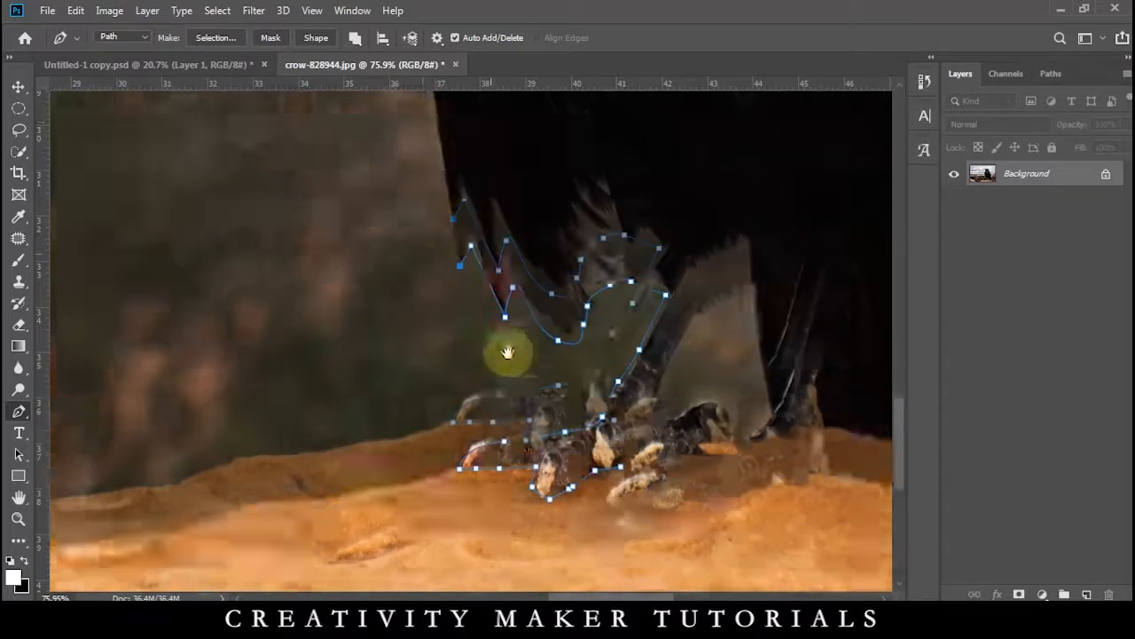
{"action": "left_click_drag", "start_coordinate": [483, 398], "coordinate": [484, 333]}
{"action": "scroll", "coordinate": [551, 385], "scroll_direction": "up", "scroll_amount": 5}
{"action": "scroll", "coordinate": [552, 385], "scroll_direction": "left", "scroll_amount": 4}
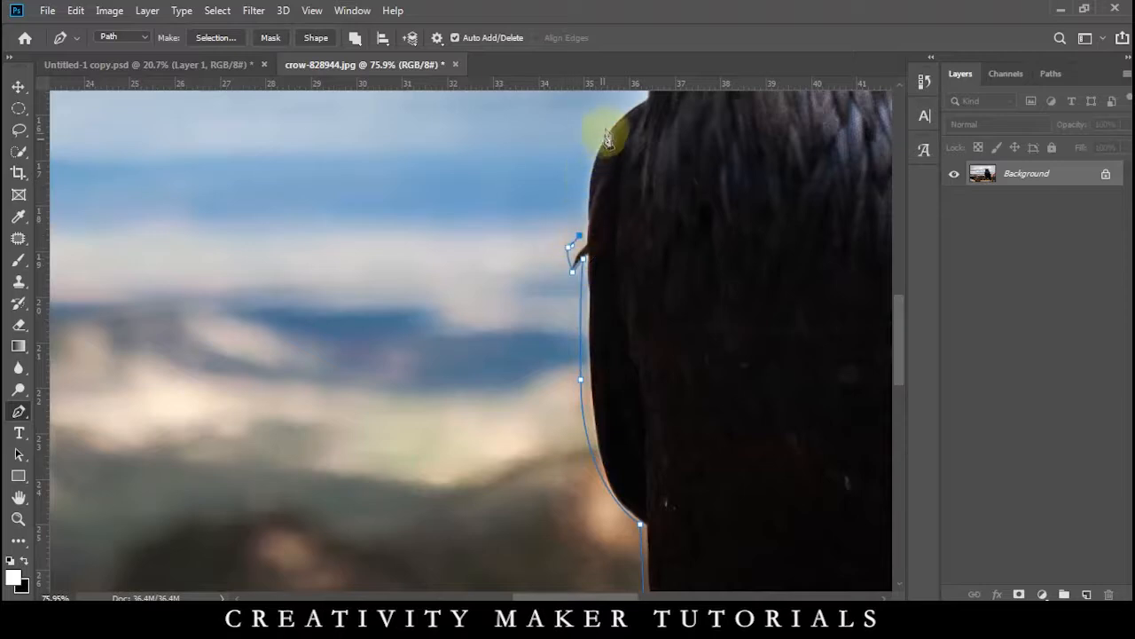
Extend the crow's path over the shoulder and around the throat feathers to the underside of the beak.
{"action": "left_click_drag", "start_coordinate": [607, 137], "coordinate": [634, 113]}
{"action": "scroll", "coordinate": [621, 266], "scroll_direction": "up", "scroll_amount": 5}
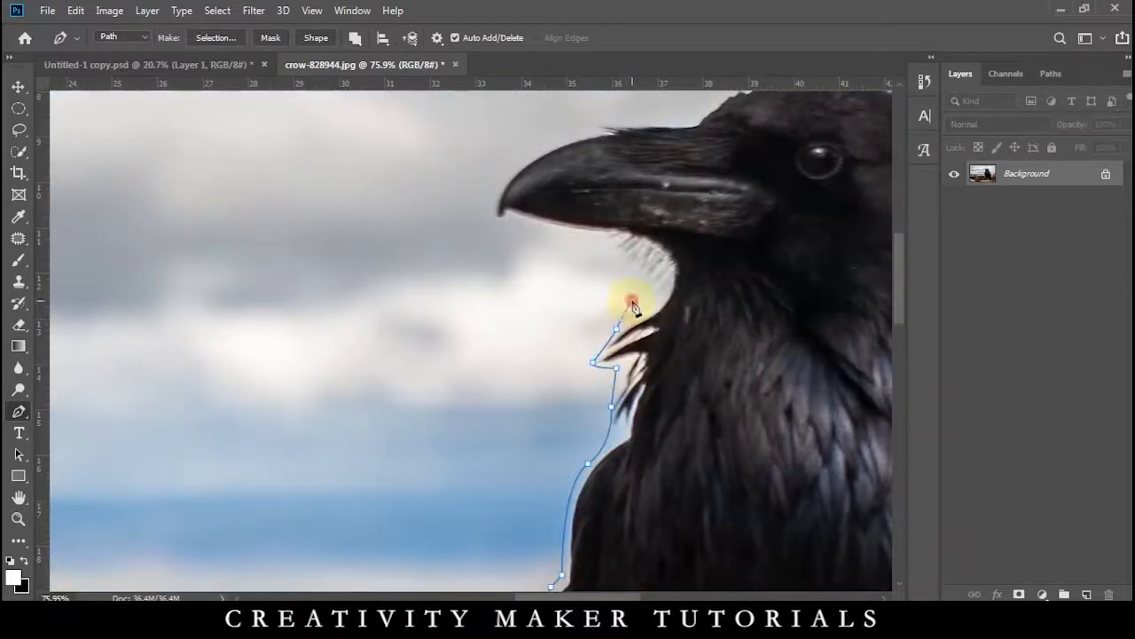
{"action": "scroll", "coordinate": [524, 266], "scroll_direction": "up", "scroll_amount": 5}
{"action": "scroll", "coordinate": [523, 266], "scroll_direction": "left", "scroll_amount": 1}
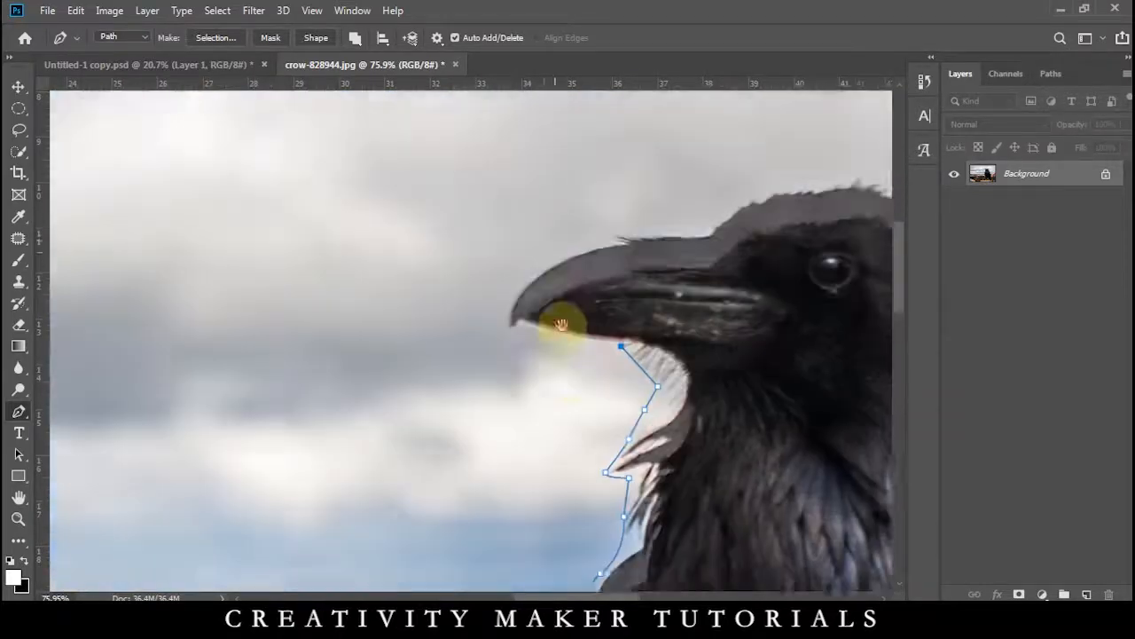
Trace the path around the crow's beak and over the top of its head.
{"action": "left_click", "coordinate": [564, 366]}
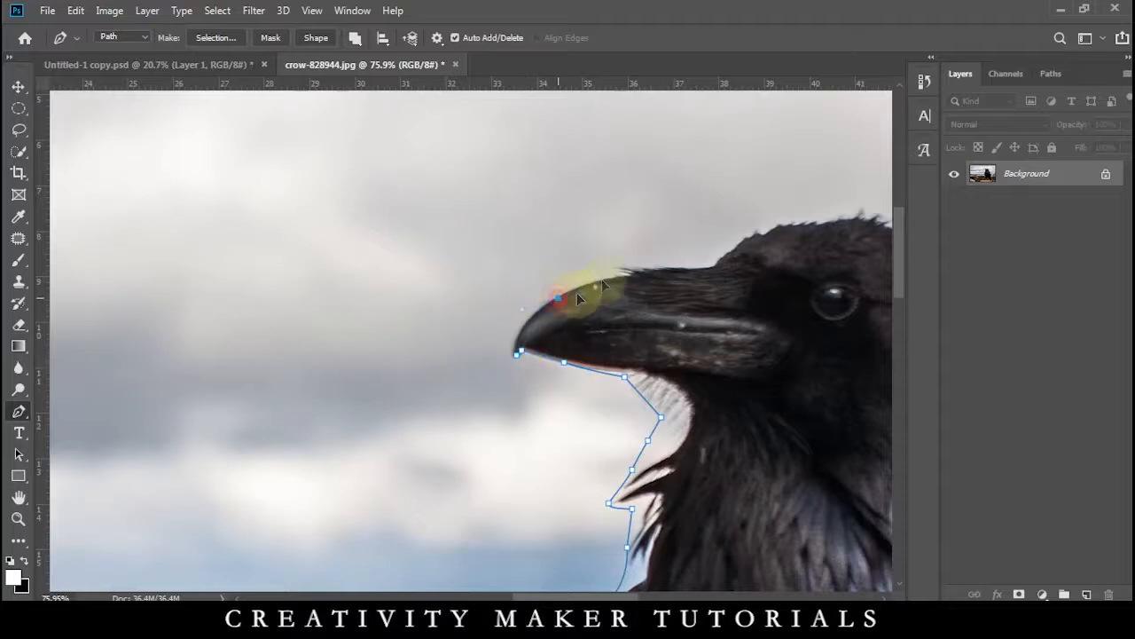
{"action": "scroll", "coordinate": [533, 310], "scroll_direction": "up", "scroll_amount": 2}
{"action": "scroll", "coordinate": [533, 310], "scroll_direction": "right", "scroll_amount": 6}
{"action": "left_click_drag", "start_coordinate": [518, 330], "coordinate": [650, 387]}
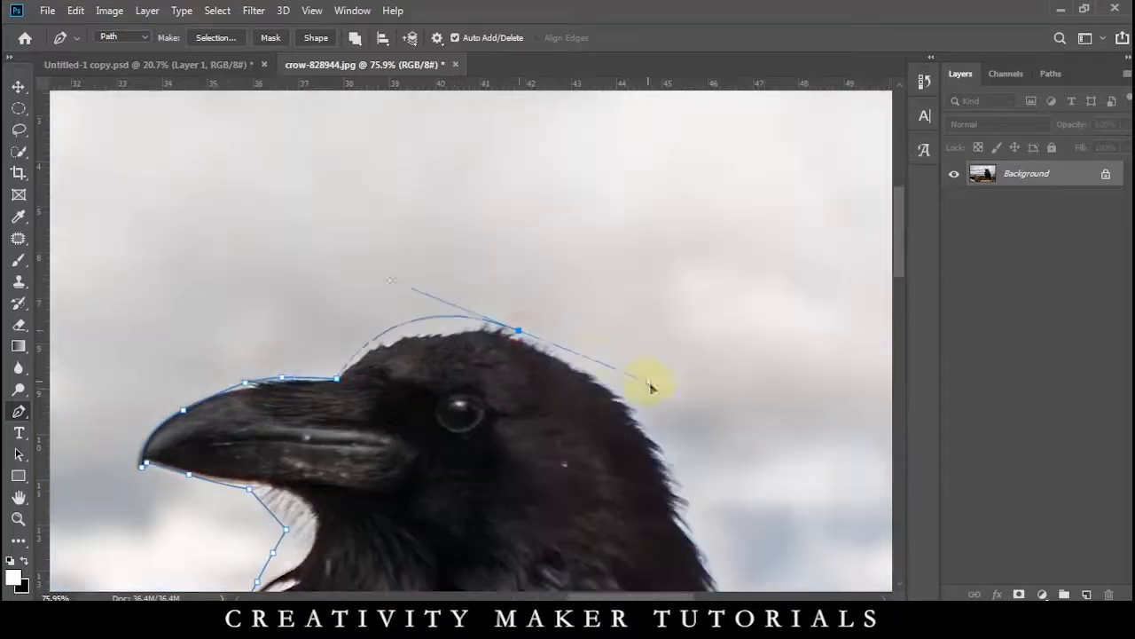
Continue the path from the back of the crow's head down its neck, back and rear wing.
{"action": "left_click", "coordinate": [680, 482]}
{"action": "left_click_drag", "start_coordinate": [694, 506], "coordinate": [437, 250]}
{"action": "left_click", "coordinate": [482, 388]}
{"action": "left_click", "coordinate": [500, 444]}
{"action": "left_click_drag", "start_coordinate": [532, 447], "coordinate": [290, 94]}
{"action": "left_click_drag", "start_coordinate": [355, 230], "coordinate": [363, 314]}
{"action": "left_click_drag", "start_coordinate": [387, 413], "coordinate": [389, 281]}
{"action": "left_click_drag", "start_coordinate": [387, 331], "coordinate": [500, 322]}
Continue the crow's path down the rear wing, along the tail on the rock and around the underside of the claws.
{"action": "scroll", "coordinate": [387, 346], "scroll_direction": "down", "scroll_amount": 3}
{"action": "scroll", "coordinate": [372, 322], "scroll_direction": "down", "scroll_amount": 2}
{"action": "scroll", "coordinate": [394, 485], "scroll_direction": "down", "scroll_amount": 4}
{"action": "left_click", "coordinate": [438, 313]}
{"action": "left_click_drag", "start_coordinate": [403, 314], "coordinate": [286, 352]}
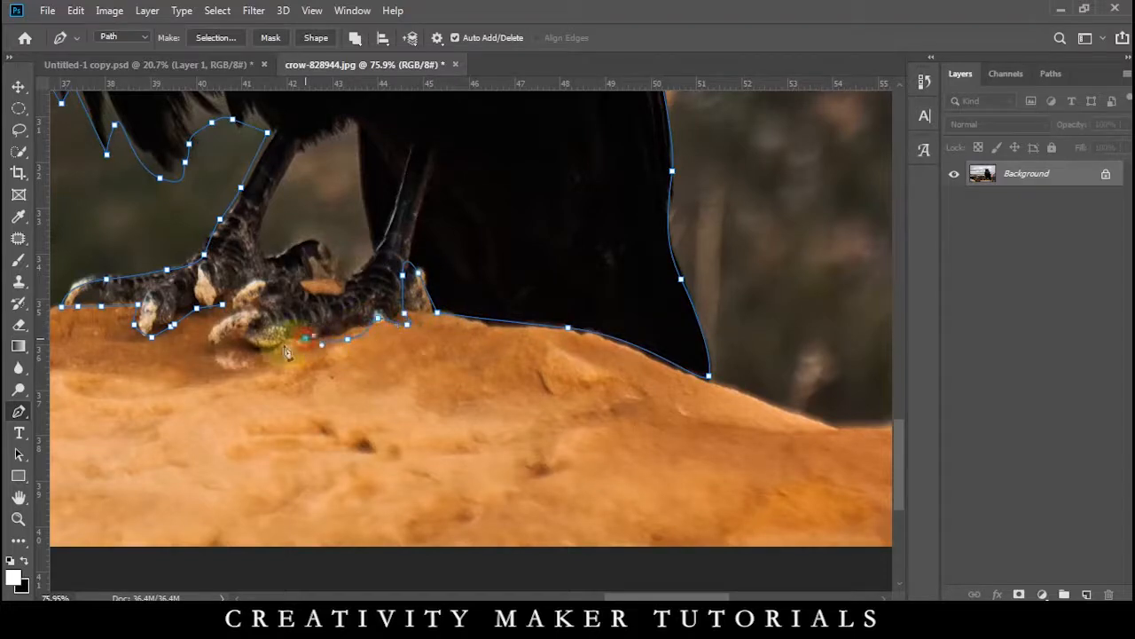
Convert the crow path into a feathered selection and copy the selected bird to a new layer.
{"action": "key", "text": "ctrl+Return"}
{"action": "key", "text": "shift+F6"}
{"action": "key", "text": "Return"}
{"action": "key", "text": "ctrl+j"}
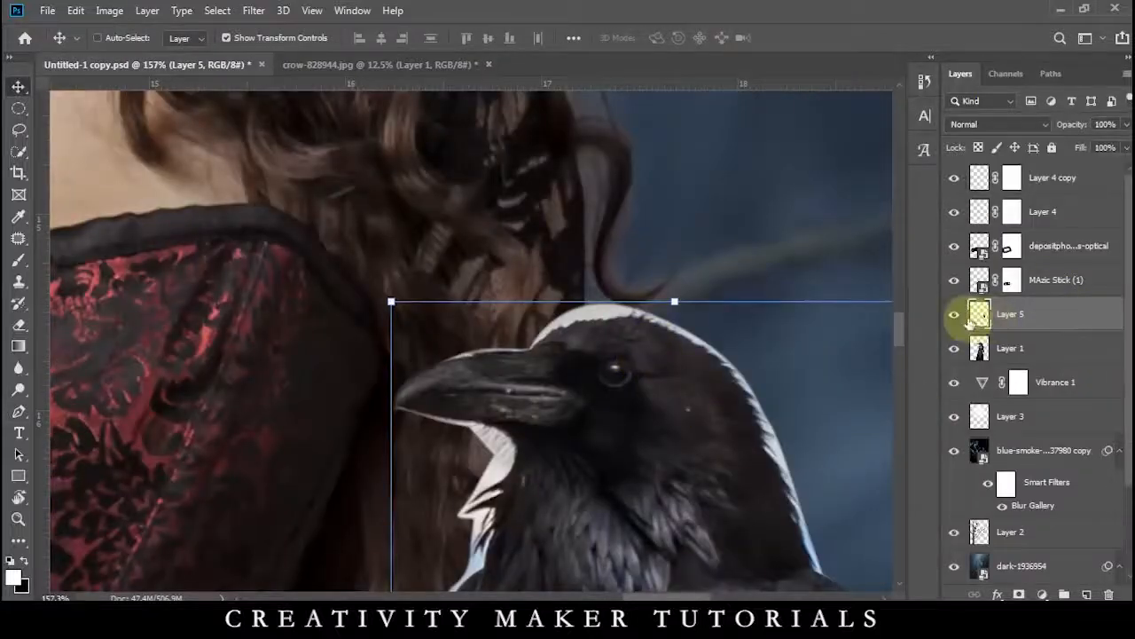
Add a layer mask to the crow in the composite and refine its edge along the head, back and rear wing.
{"action": "left_click", "coordinate": [1018, 593]}
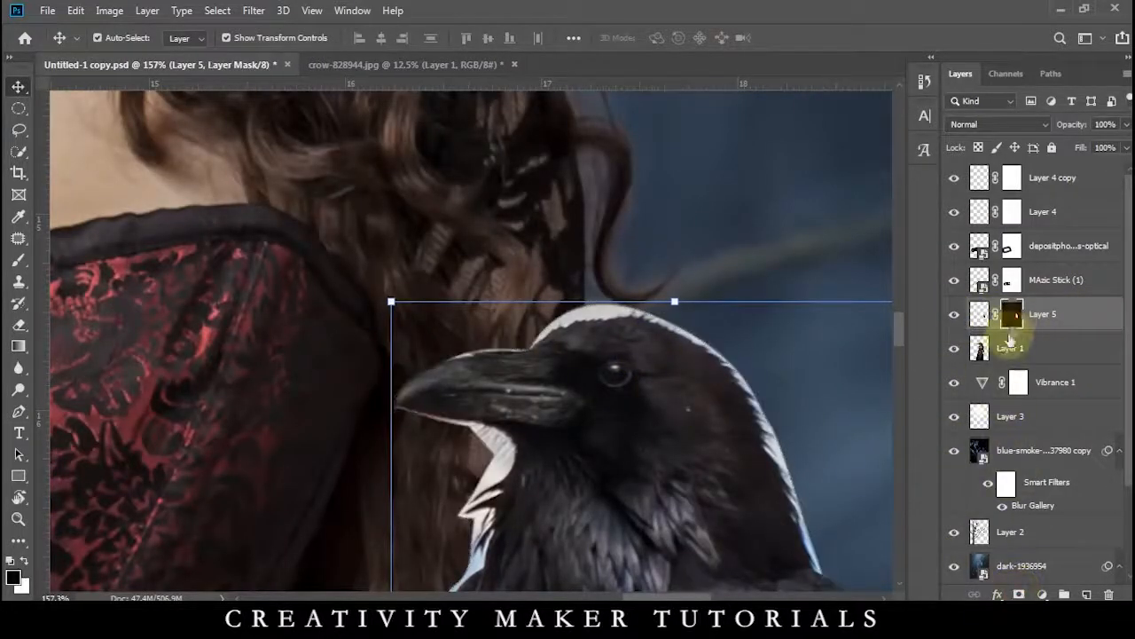
{"action": "double_click", "coordinate": [1012, 315]}
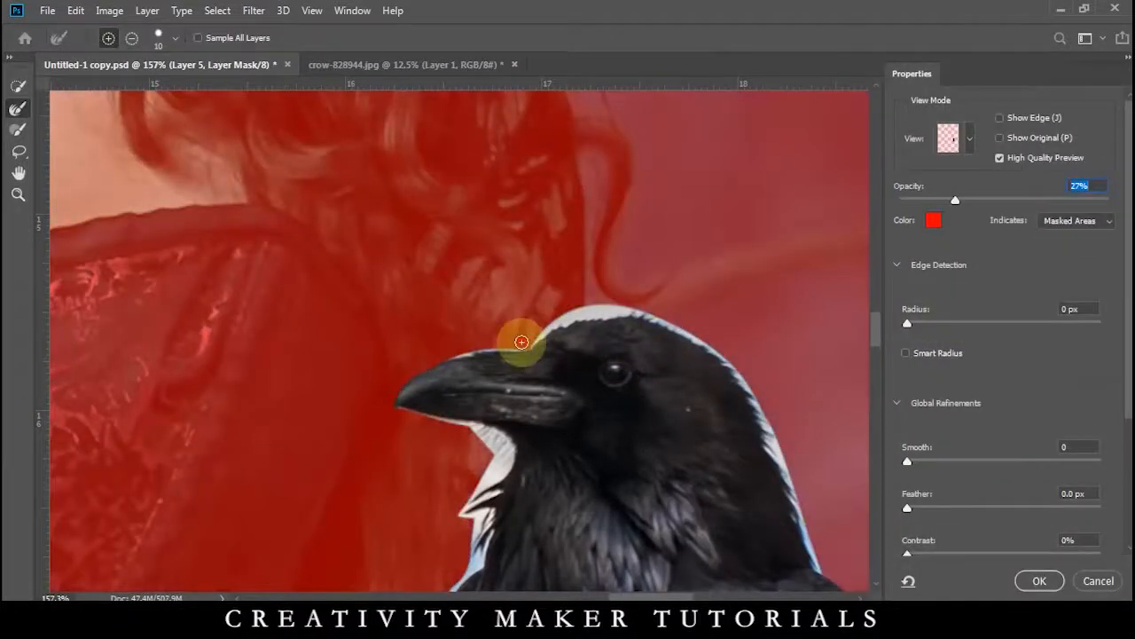
{"action": "mouse_move", "coordinate": [575, 318]}
{"action": "left_mouse_down"}
{"action": "mouse_move", "coordinate": [673, 305]}
{"action": "mouse_move", "coordinate": [581, 316]}
{"action": "mouse_move", "coordinate": [531, 340]}
{"action": "mouse_move", "coordinate": [640, 308]}
{"action": "mouse_move", "coordinate": [738, 372]}
{"action": "mouse_move", "coordinate": [776, 426]}
{"action": "left_mouse_up"}
{"action": "mouse_move", "coordinate": [798, 482]}
{"action": "left_mouse_down"}
{"action": "mouse_move", "coordinate": [671, 324]}
{"action": "mouse_move", "coordinate": [456, 195]}
{"action": "mouse_move", "coordinate": [515, 281]}
{"action": "left_mouse_up"}
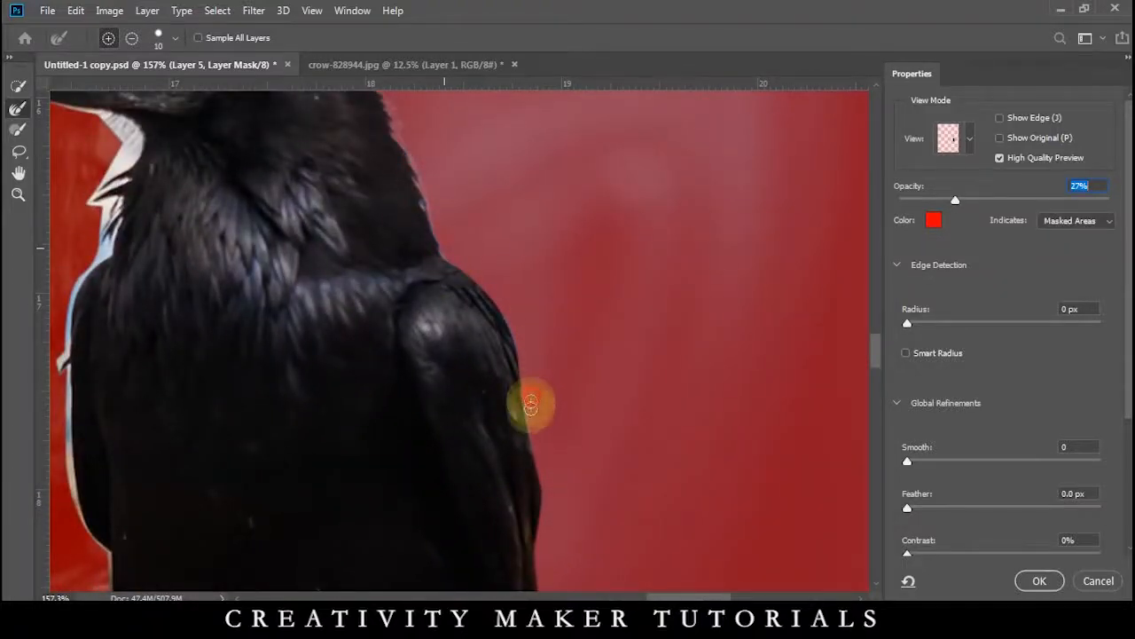
{"action": "left_click_drag", "start_coordinate": [547, 253], "coordinate": [479, 362]}
{"action": "left_click_drag", "start_coordinate": [409, 400], "coordinate": [608, 438]}
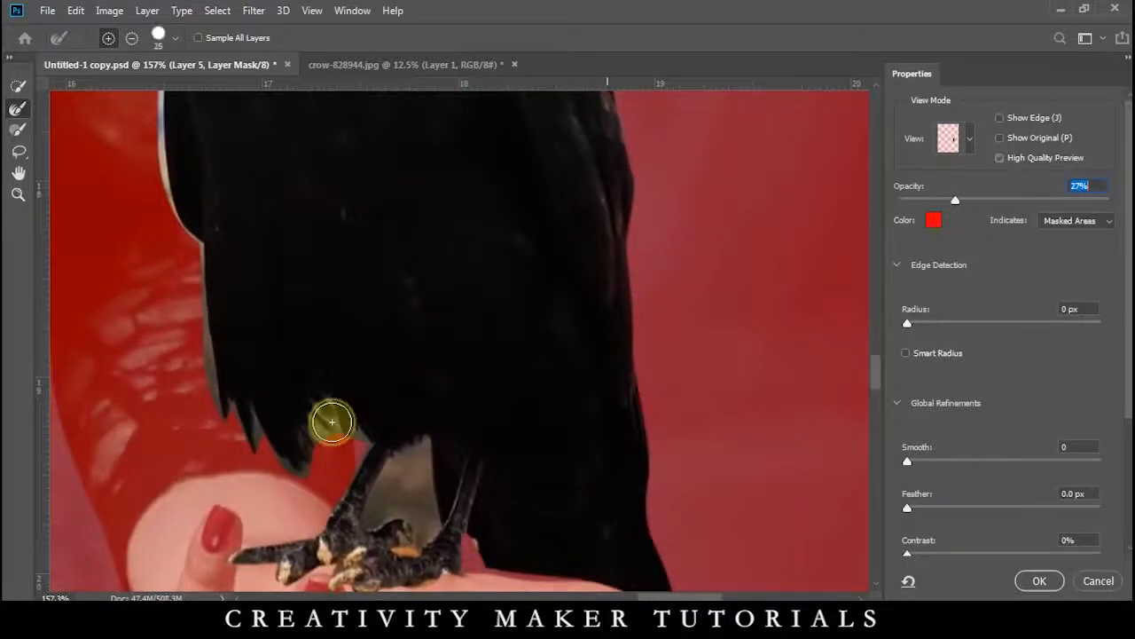
Refine the crow mask around the belly feathers, between the legs and along the front wing and throat, and apply the refinement.
{"action": "mouse_move", "coordinate": [326, 438]}
{"action": "left_mouse_down"}
{"action": "mouse_move", "coordinate": [362, 432]}
{"action": "mouse_move", "coordinate": [402, 460]}
{"action": "left_mouse_up"}
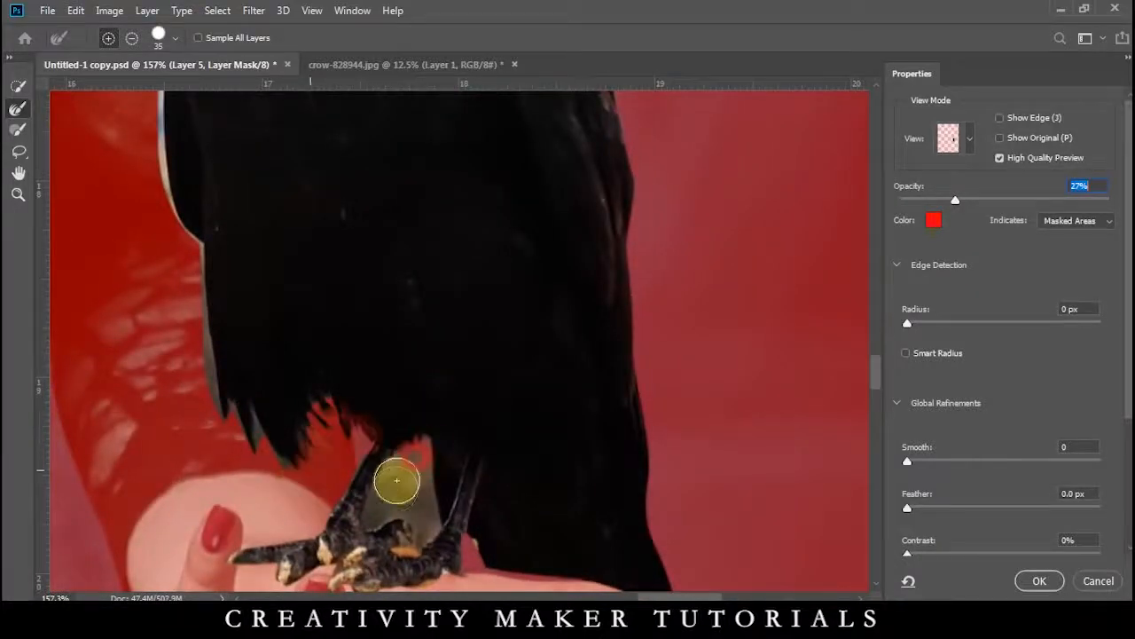
{"action": "mouse_move", "coordinate": [376, 516]}
{"action": "left_mouse_down"}
{"action": "mouse_move", "coordinate": [424, 536]}
{"action": "mouse_move", "coordinate": [423, 488]}
{"action": "mouse_move", "coordinate": [382, 533]}
{"action": "mouse_move", "coordinate": [397, 535]}
{"action": "mouse_move", "coordinate": [351, 473]}
{"action": "left_mouse_up"}
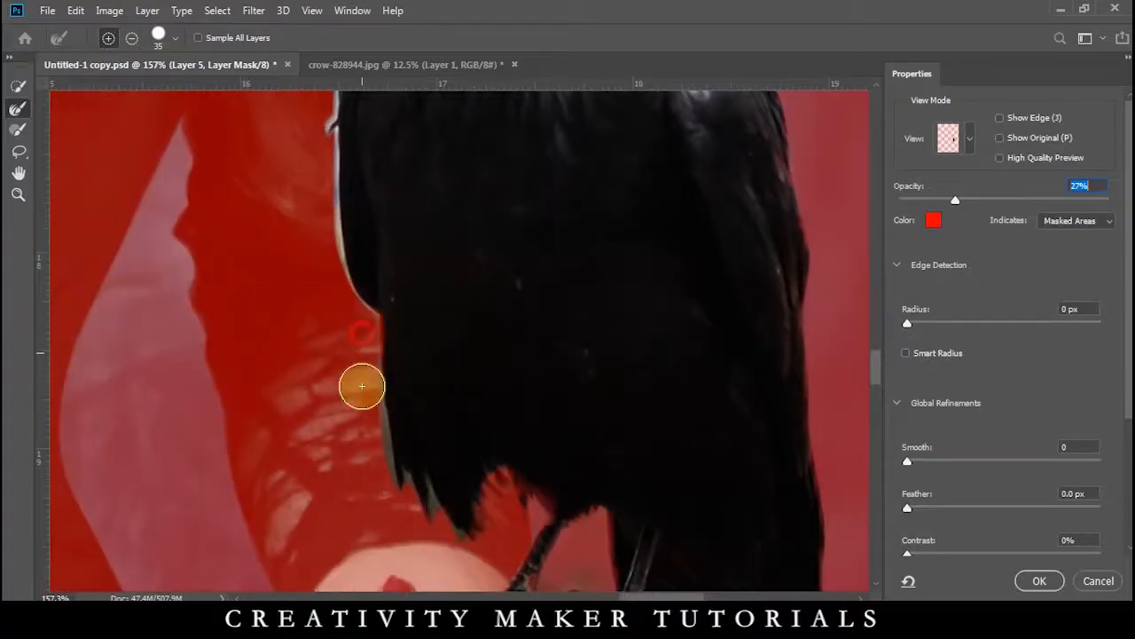
{"action": "mouse_move", "coordinate": [362, 385]}
{"action": "left_mouse_down"}
{"action": "mouse_move", "coordinate": [385, 473]}
{"action": "mouse_move", "coordinate": [420, 531]}
{"action": "mouse_move", "coordinate": [424, 510]}
{"action": "mouse_move", "coordinate": [459, 545]}
{"action": "left_mouse_up"}
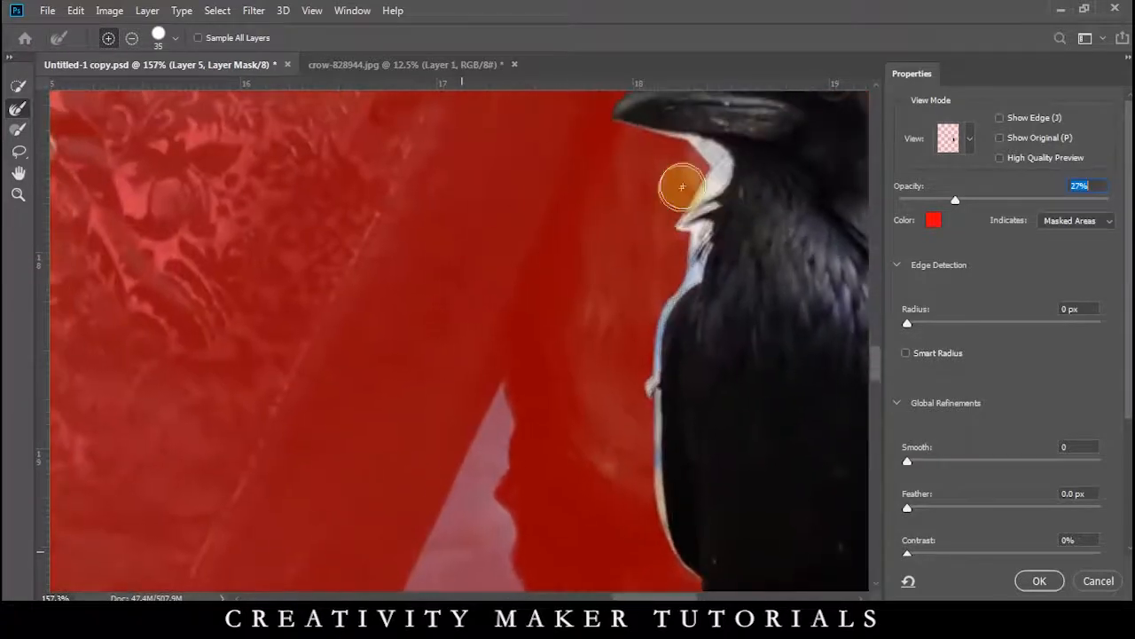
{"action": "mouse_move", "coordinate": [666, 185]}
{"action": "left_mouse_down"}
{"action": "mouse_move", "coordinate": [672, 156]}
{"action": "mouse_move", "coordinate": [648, 147]}
{"action": "mouse_move", "coordinate": [708, 164]}
{"action": "mouse_move", "coordinate": [721, 188]}
{"action": "mouse_move", "coordinate": [700, 247]}
{"action": "mouse_move", "coordinate": [664, 302]}
{"action": "mouse_move", "coordinate": [693, 221]}
{"action": "mouse_move", "coordinate": [655, 309]}
{"action": "mouse_move", "coordinate": [634, 423]}
{"action": "left_mouse_up"}
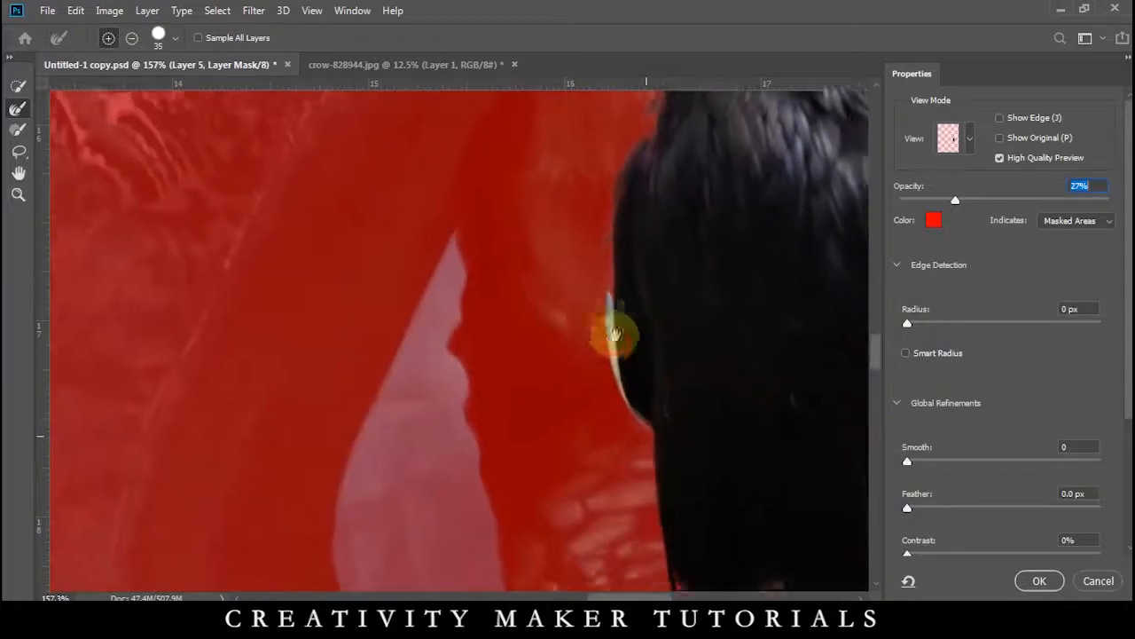
{"action": "mouse_move", "coordinate": [609, 329]}
{"action": "left_mouse_down"}
{"action": "mouse_move", "coordinate": [583, 274]}
{"action": "mouse_move", "coordinate": [616, 388]}
{"action": "left_mouse_up"}
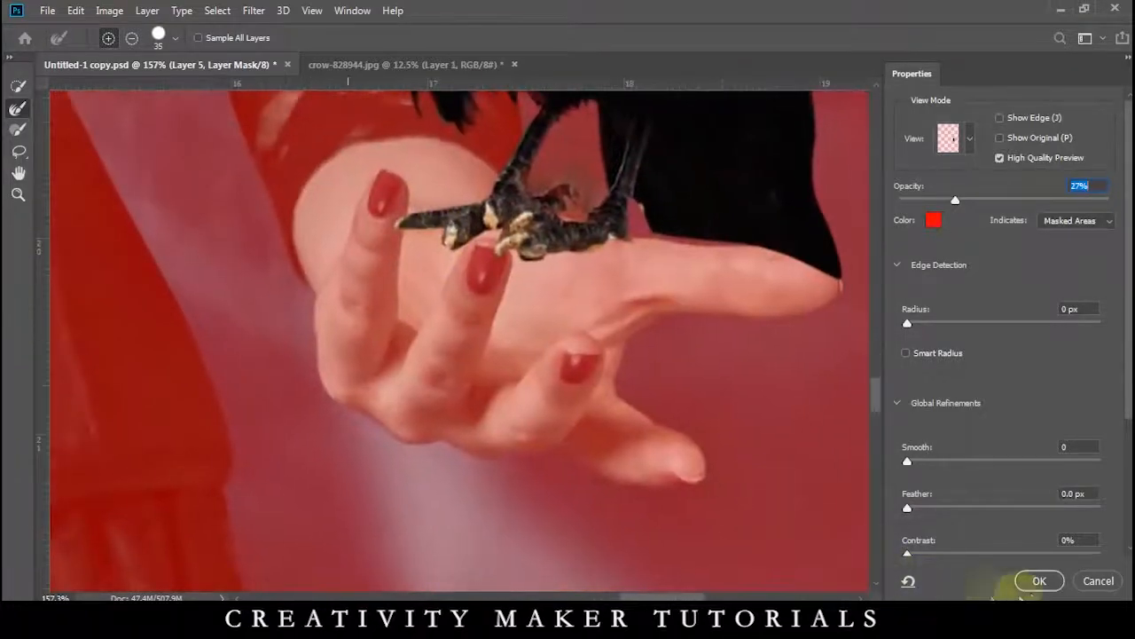
{"action": "left_click", "coordinate": [1036, 582]}
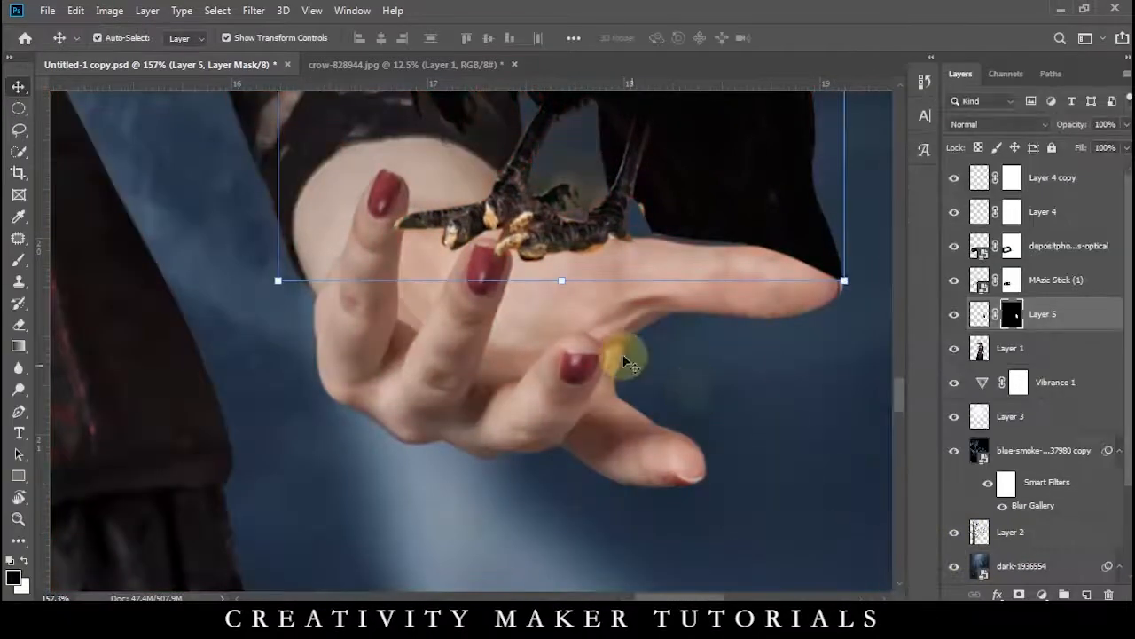
Paint black on the crow's layer mask to hide leftover rock beneath the claws and the claw tip over the fingernail.
{"action": "left_click", "coordinate": [1009, 309]}
{"action": "key", "text": "b"}
{"action": "scroll", "coordinate": [518, 305], "scroll_direction": "up", "scroll_amount": 5}
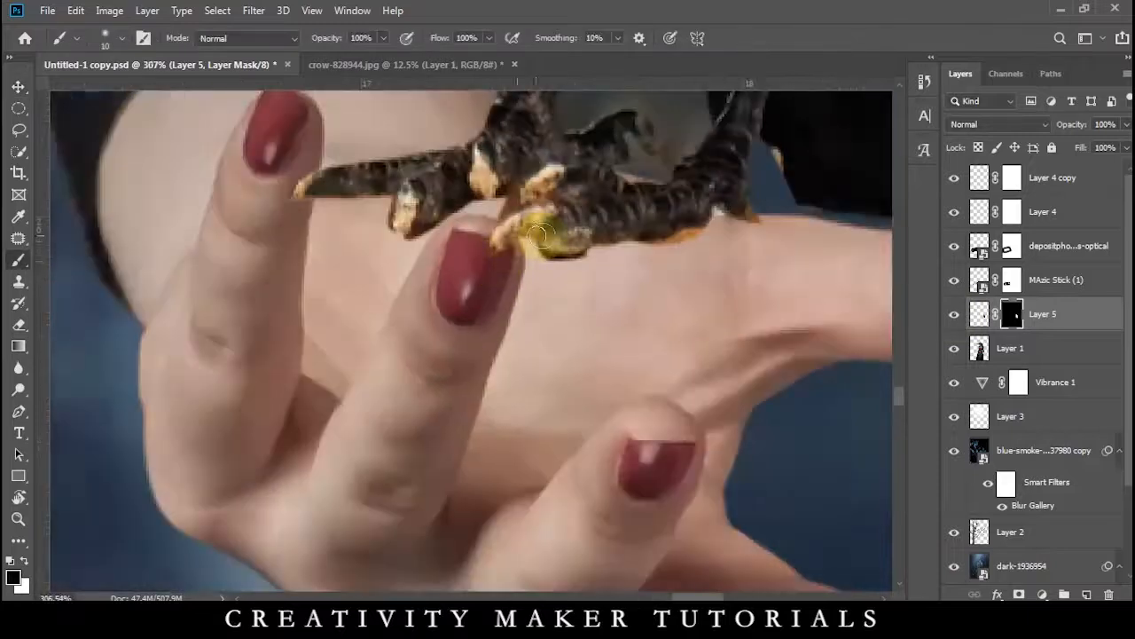
{"action": "mouse_move", "coordinate": [532, 288]}
{"action": "left_mouse_down"}
{"action": "mouse_move", "coordinate": [735, 287]}
{"action": "mouse_move", "coordinate": [781, 251]}
{"action": "mouse_move", "coordinate": [845, 245]}
{"action": "mouse_move", "coordinate": [869, 203]}
{"action": "left_mouse_up"}
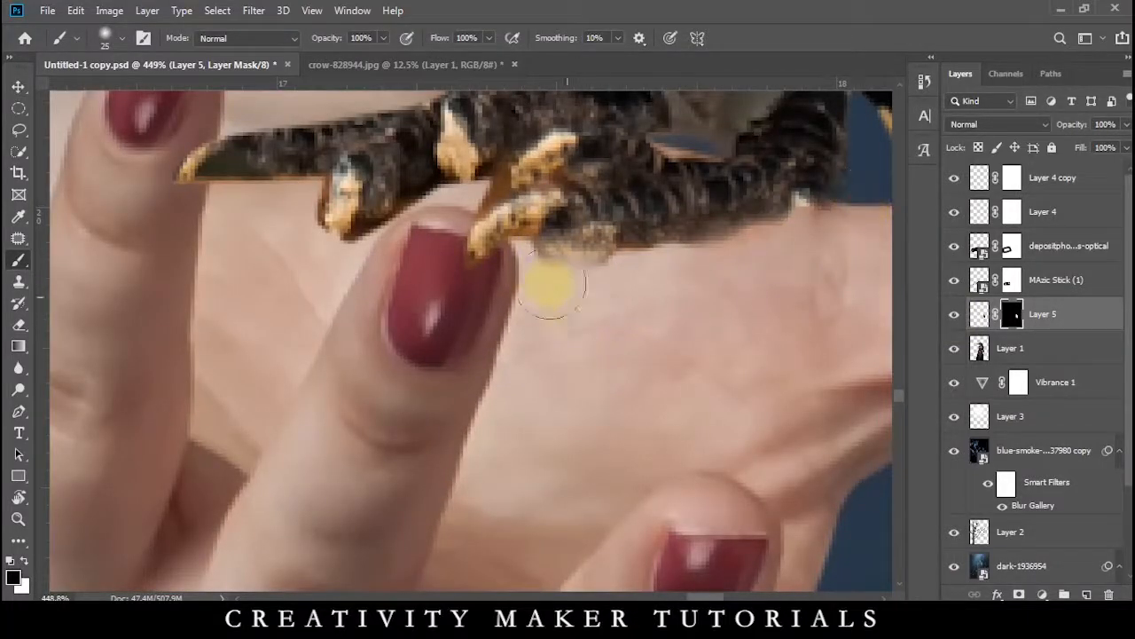
{"action": "left_click_drag", "start_coordinate": [504, 169], "coordinate": [486, 200]}
{"action": "mouse_move", "coordinate": [512, 254]}
{"action": "left_mouse_down"}
{"action": "mouse_move", "coordinate": [491, 273]}
{"action": "mouse_move", "coordinate": [399, 247]}
{"action": "left_mouse_up"}
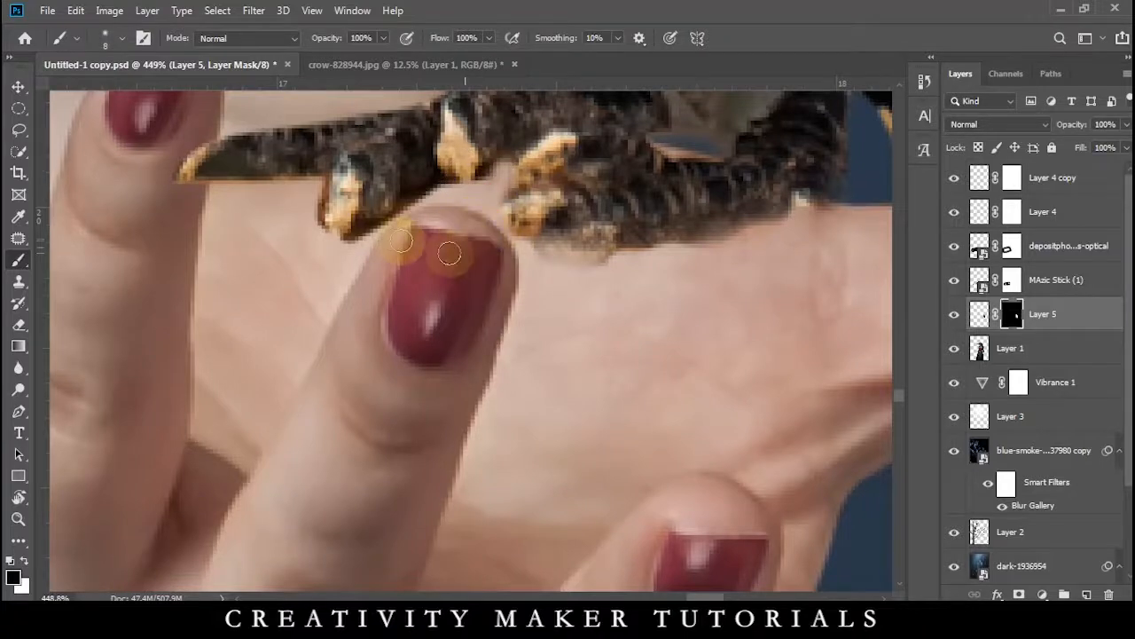
Mask out the remaining background between the crow's toes and legs and the claw tip overlapping the woman's finger.
{"action": "left_click_drag", "start_coordinate": [524, 157], "coordinate": [563, 143]}
{"action": "left_click_drag", "start_coordinate": [639, 180], "coordinate": [574, 493]}
{"action": "mouse_move", "coordinate": [612, 443]}
{"action": "left_mouse_down"}
{"action": "mouse_move", "coordinate": [647, 464]}
{"action": "mouse_move", "coordinate": [636, 423]}
{"action": "mouse_move", "coordinate": [517, 359]}
{"action": "mouse_move", "coordinate": [612, 363]}
{"action": "mouse_move", "coordinate": [646, 400]}
{"action": "mouse_move", "coordinate": [612, 358]}
{"action": "mouse_move", "coordinate": [572, 339]}
{"action": "mouse_move", "coordinate": [624, 187]}
{"action": "mouse_move", "coordinate": [615, 332]}
{"action": "mouse_move", "coordinate": [684, 400]}
{"action": "mouse_move", "coordinate": [532, 381]}
{"action": "mouse_move", "coordinate": [647, 426]}
{"action": "mouse_move", "coordinate": [690, 393]}
{"action": "mouse_move", "coordinate": [551, 299]}
{"action": "mouse_move", "coordinate": [481, 165]}
{"action": "mouse_move", "coordinate": [456, 216]}
{"action": "mouse_move", "coordinate": [305, 368]}
{"action": "mouse_move", "coordinate": [228, 255]}
{"action": "left_mouse_up"}
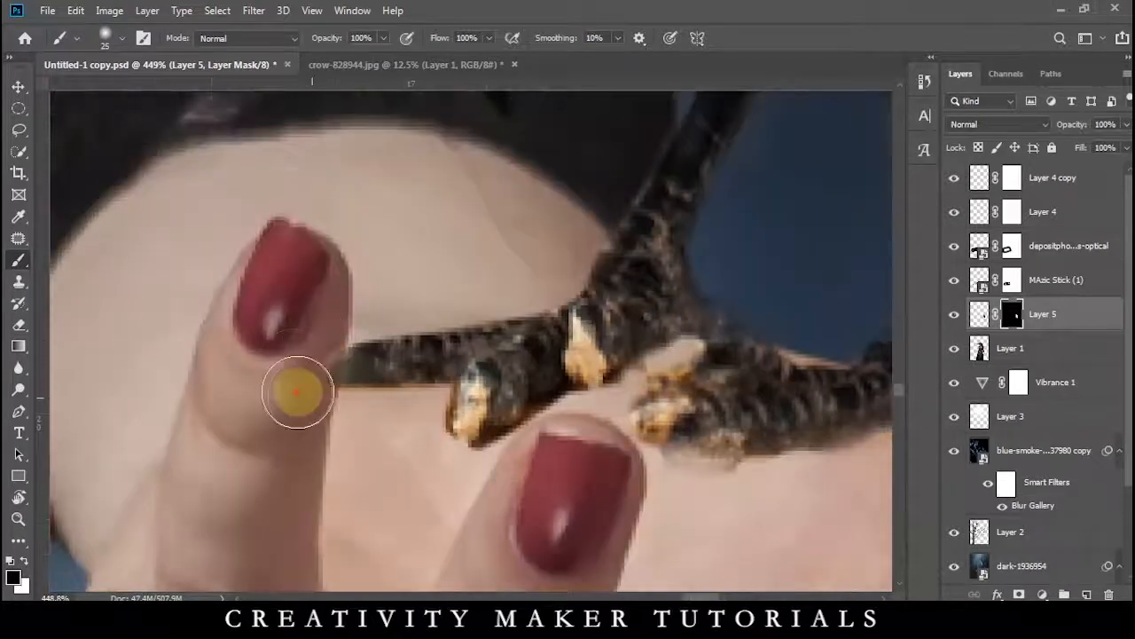
{"action": "mouse_move", "coordinate": [297, 392]}
{"action": "left_mouse_down"}
{"action": "mouse_move", "coordinate": [304, 429]}
{"action": "mouse_move", "coordinate": [500, 478]}
{"action": "mouse_move", "coordinate": [567, 428]}
{"action": "mouse_move", "coordinate": [418, 431]}
{"action": "left_mouse_up"}
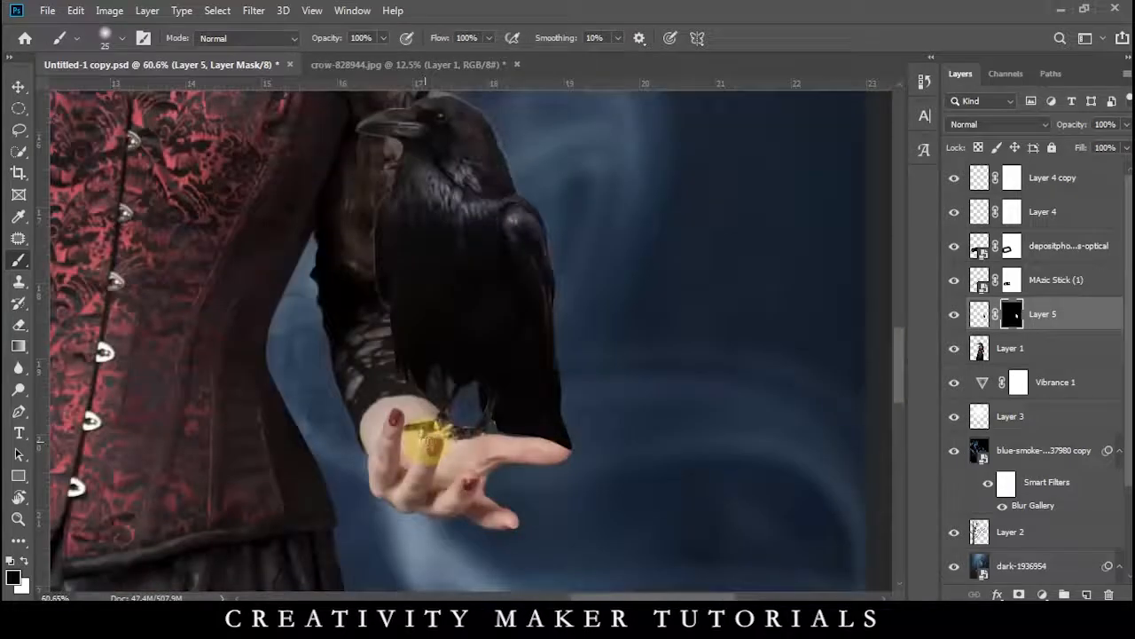
{"action": "scroll", "coordinate": [426, 439], "scroll_direction": "down", "scroll_amount": 3}
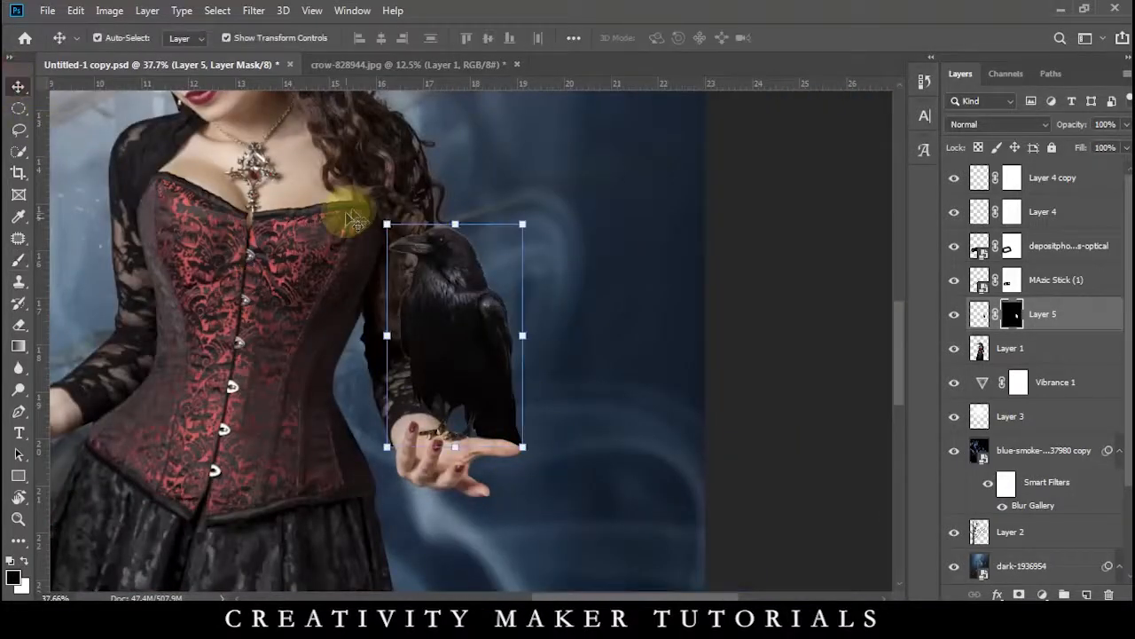
Create a new layer above the crow and paint its eye with a soft red (ff0000) brush dot.
{"action": "scroll", "coordinate": [329, 203], "scroll_direction": "up", "scroll_amount": 10}
{"action": "key", "text": "b"}
{"action": "left_click", "coordinate": [1086, 592]}
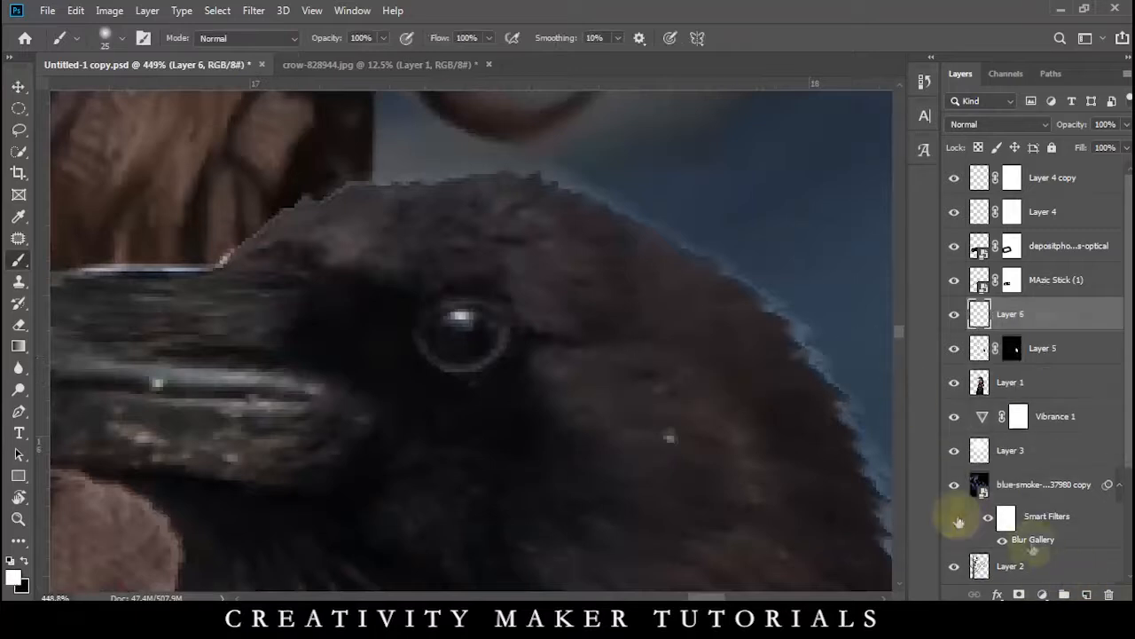
{"action": "left_click", "coordinate": [24, 561]}
{"action": "left_click", "coordinate": [13, 578]}
{"action": "left_click", "coordinate": [816, 373]}
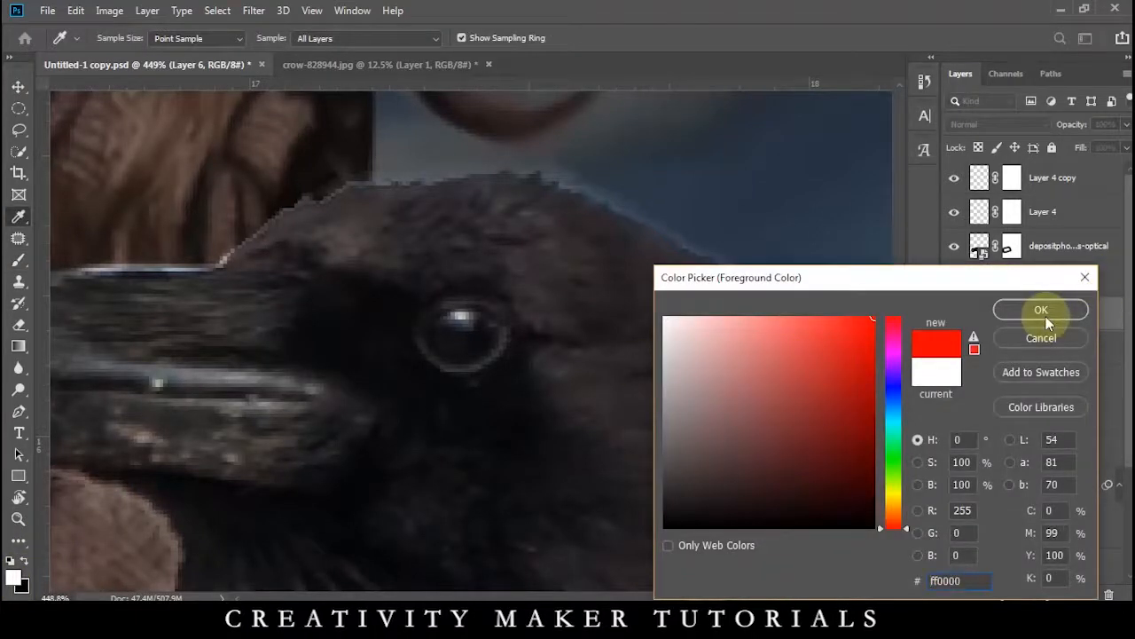
{"action": "left_click", "coordinate": [1041, 310]}
{"action": "left_click", "coordinate": [464, 332]}
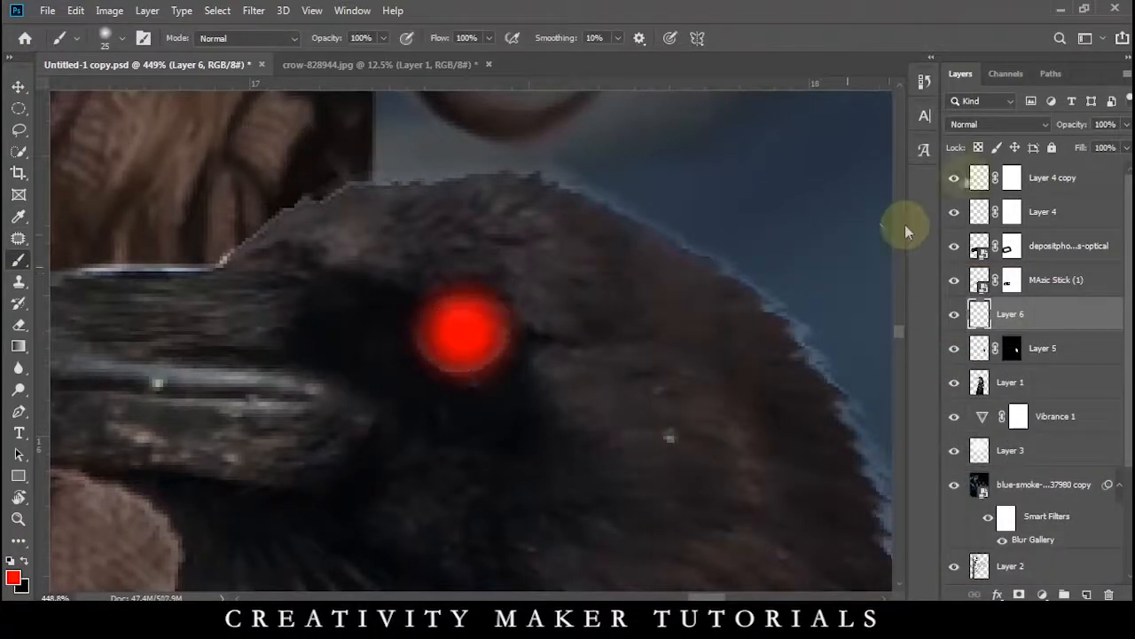
Set the red eye layer's blend mode to Screen and its opacity to 73%.
{"action": "left_click", "coordinate": [998, 124]}
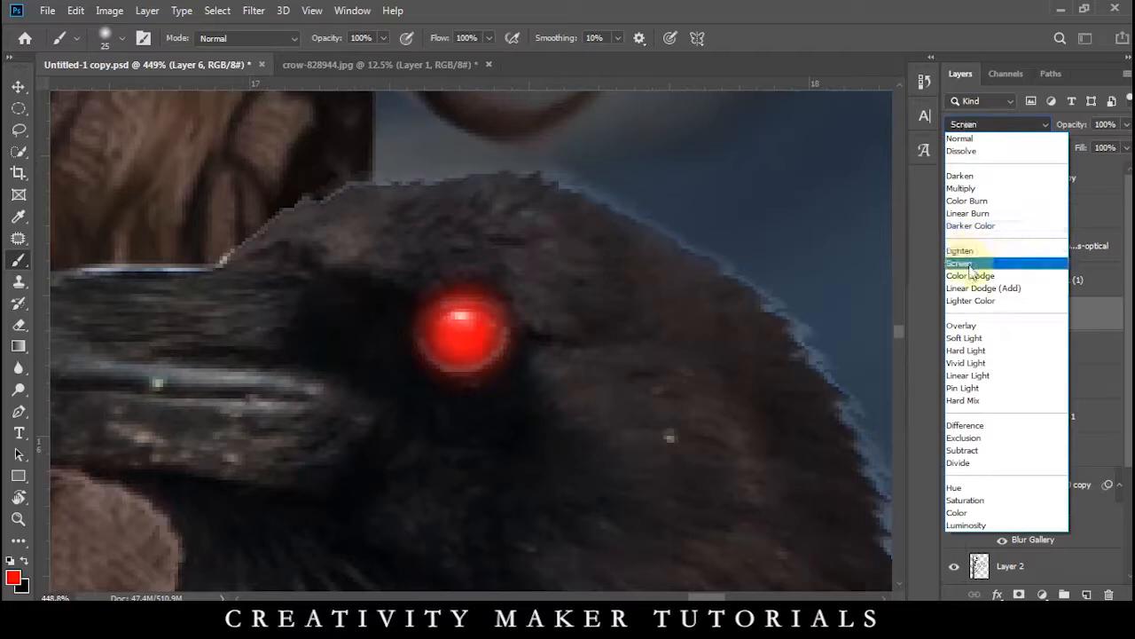
{"action": "left_click", "coordinate": [970, 263]}
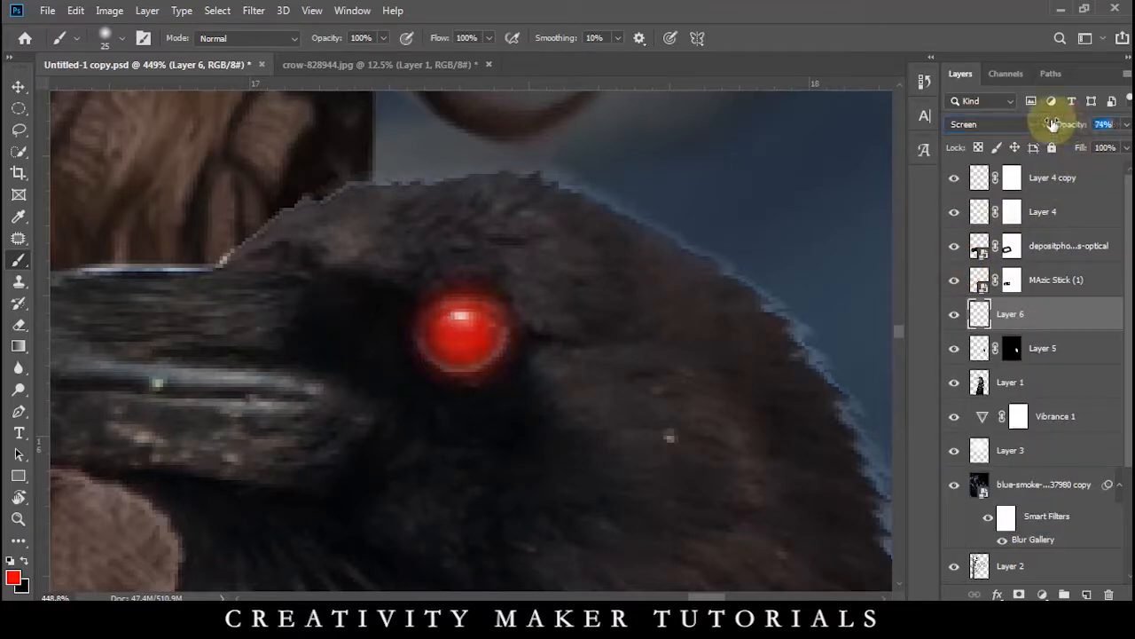
{"action": "left_click_drag", "start_coordinate": [1053, 125], "coordinate": [1050, 124]}
{"action": "left_click", "coordinate": [18, 86]}
{"action": "scroll", "coordinate": [627, 368], "scroll_direction": "down", "scroll_amount": 5}
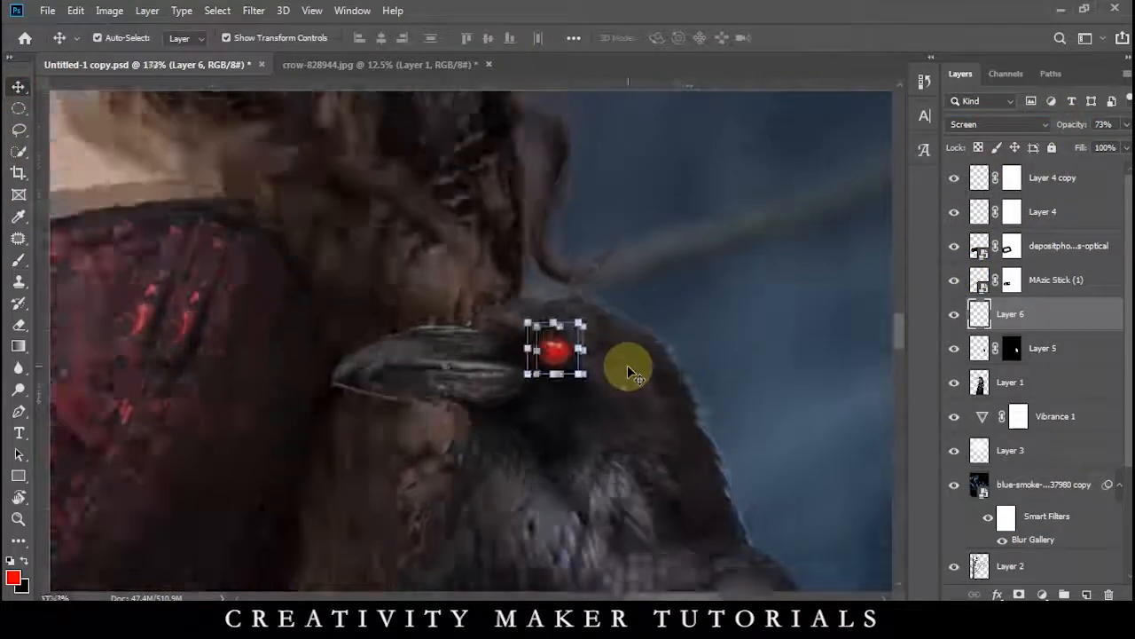
{"action": "scroll", "coordinate": [628, 368], "scroll_direction": "down", "scroll_amount": 10}
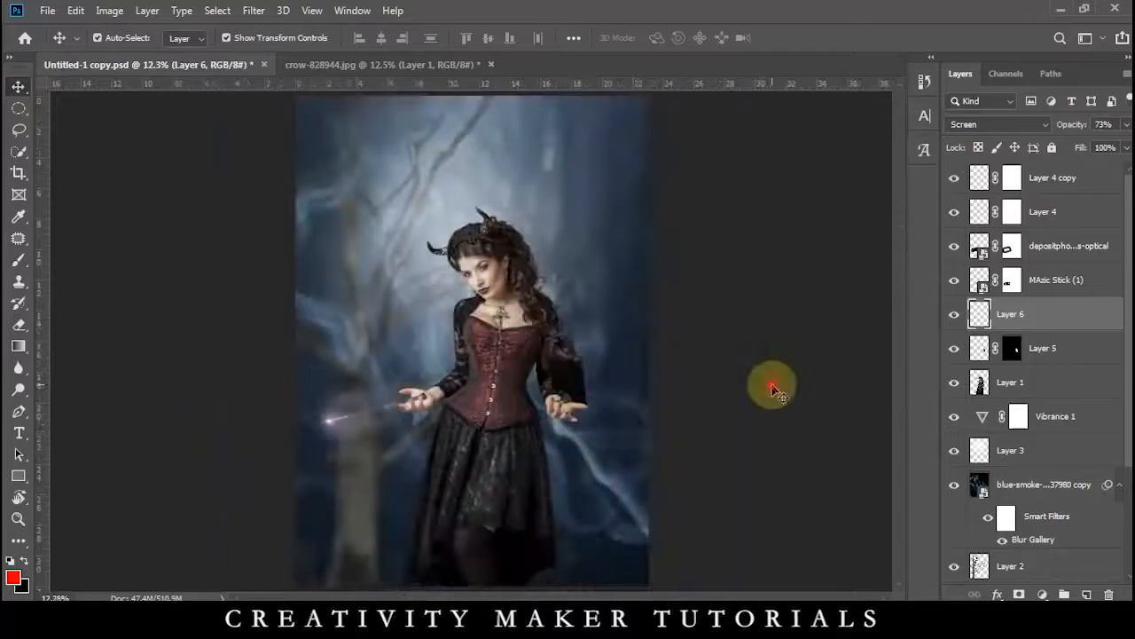
Find the deer photo pexels-photo-2607423 in the source images folder and open it in Photoshop.
{"action": "left_click", "coordinate": [772, 390]}
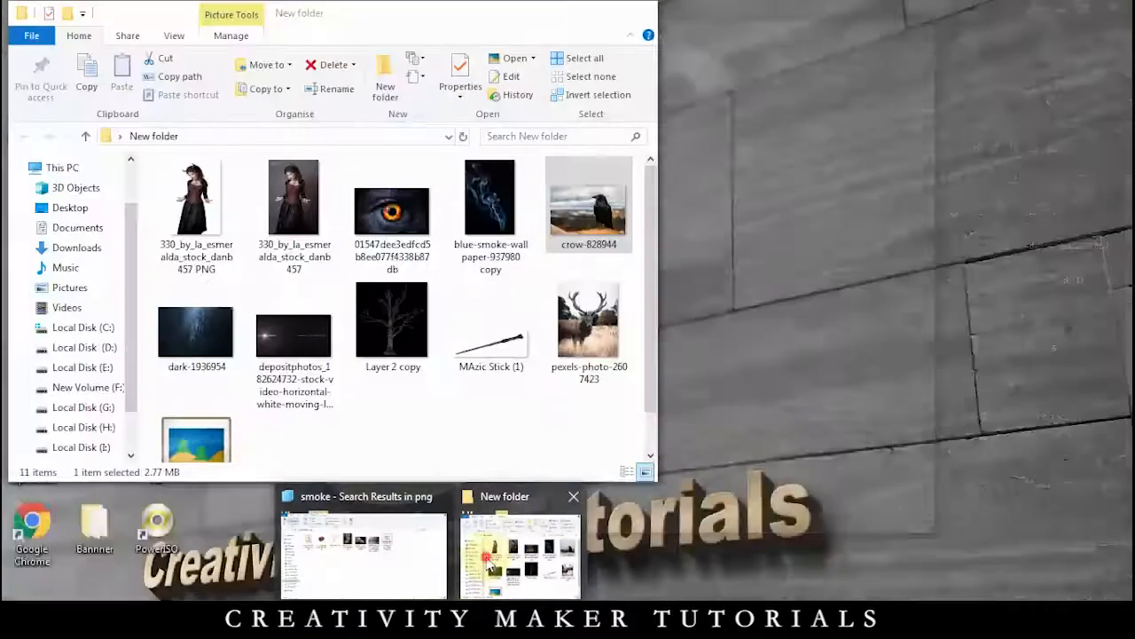
{"action": "left_click", "coordinate": [519, 555]}
{"action": "left_click", "coordinate": [589, 353]}
{"action": "double_click", "coordinate": [588, 353]}
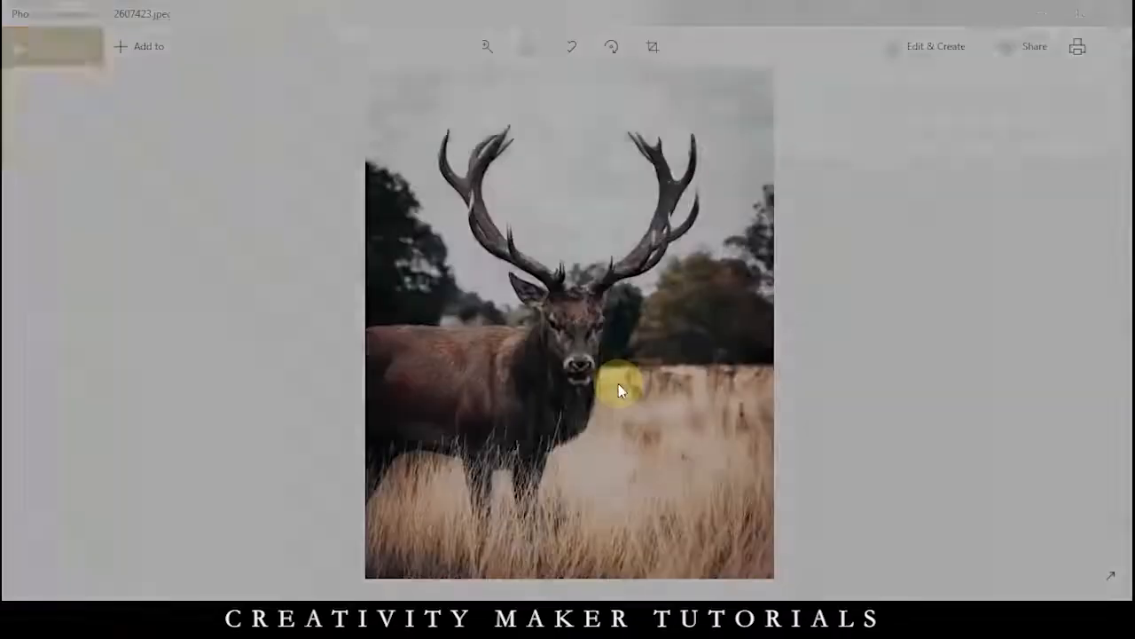
{"action": "right_click", "coordinate": [522, 196]}
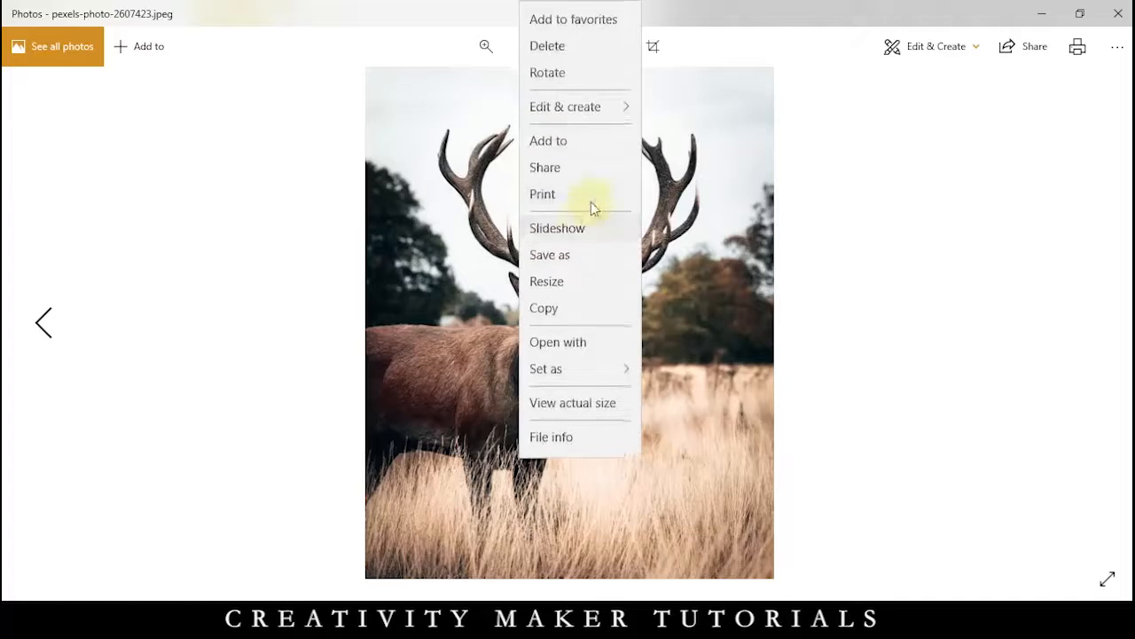
{"action": "left_click", "coordinate": [624, 346]}
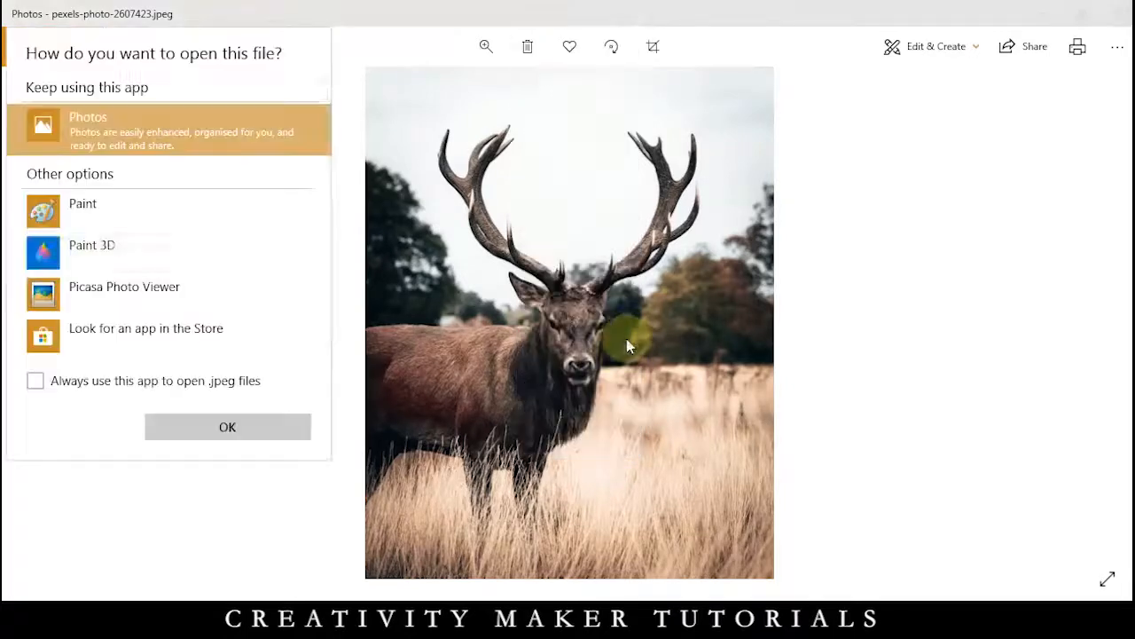
{"action": "scroll", "coordinate": [161, 372], "scroll_direction": "down", "scroll_amount": 1}
{"action": "left_click", "coordinate": [491, 145]}
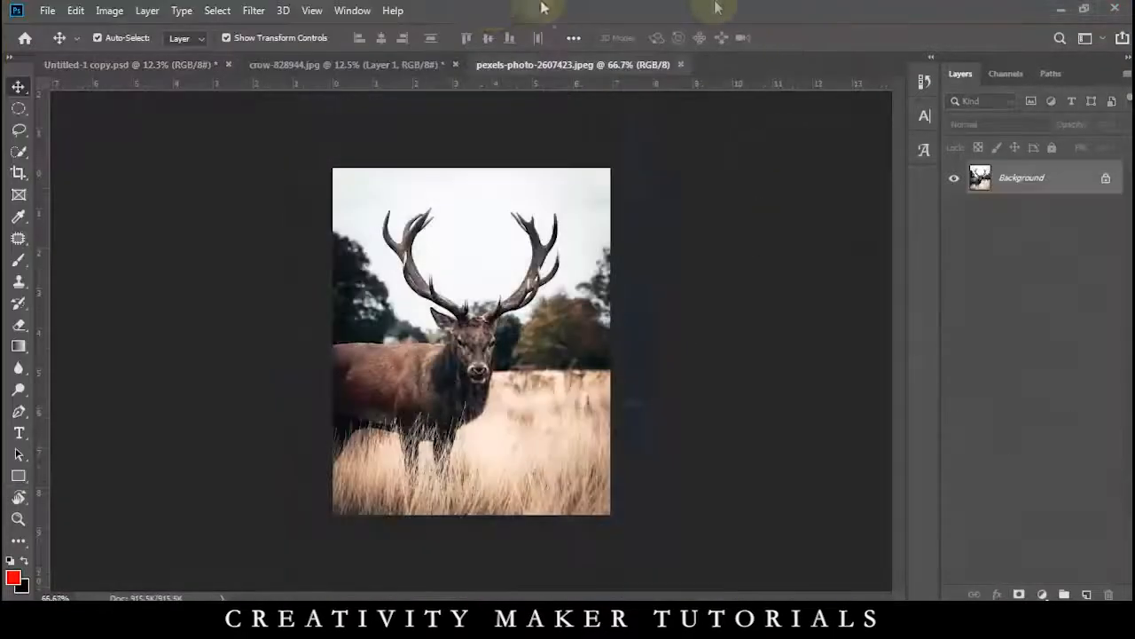
Close the crow-828944.jpg document.
{"action": "left_click", "coordinate": [400, 65]}
{"action": "left_click", "coordinate": [455, 64]}
{"action": "left_click", "coordinate": [574, 244]}
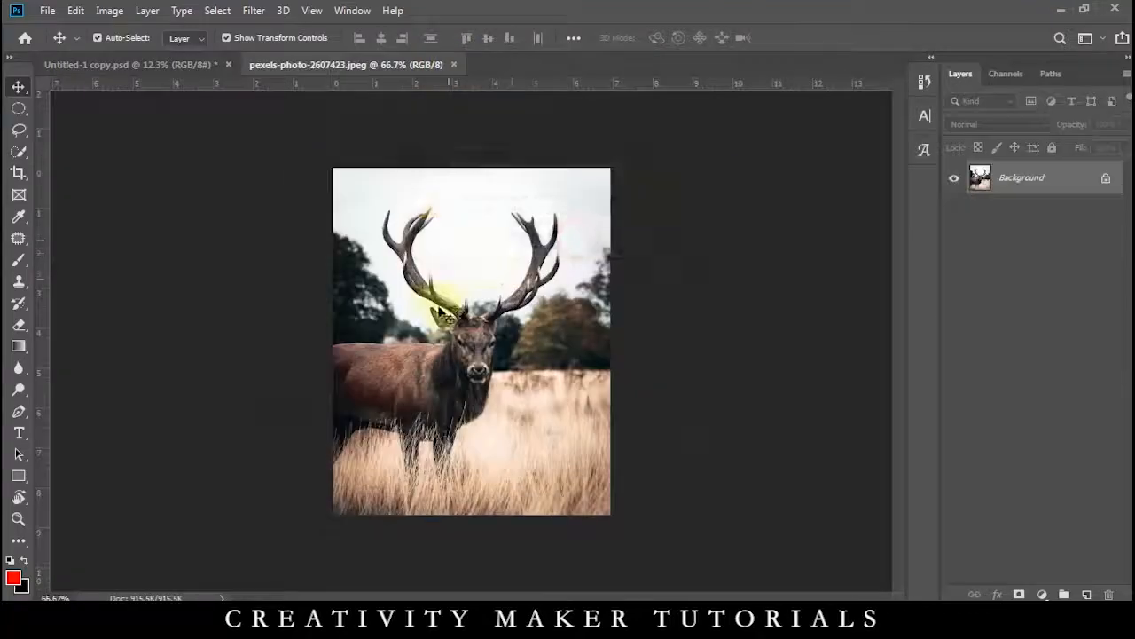
Trace the deer's image-left antler with a closed Pen tool path, following its outer edge, tines and base.
{"action": "scroll", "coordinate": [490, 306], "scroll_direction": "up", "scroll_amount": 10}
{"action": "key", "text": "p"}
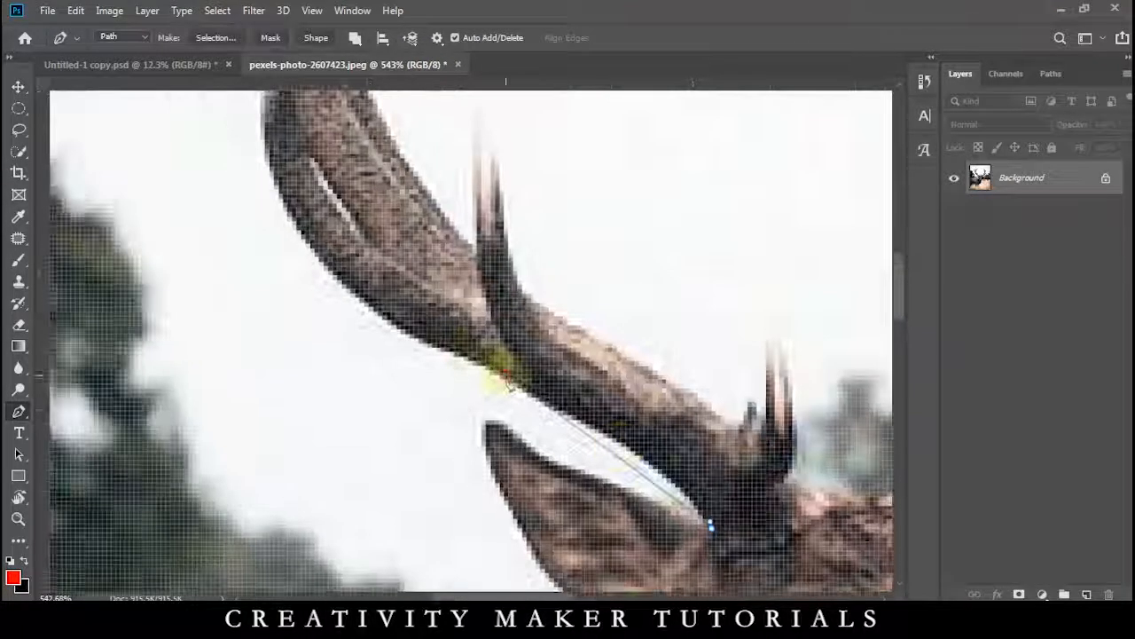
{"action": "left_click_drag", "start_coordinate": [506, 379], "coordinate": [387, 342]}
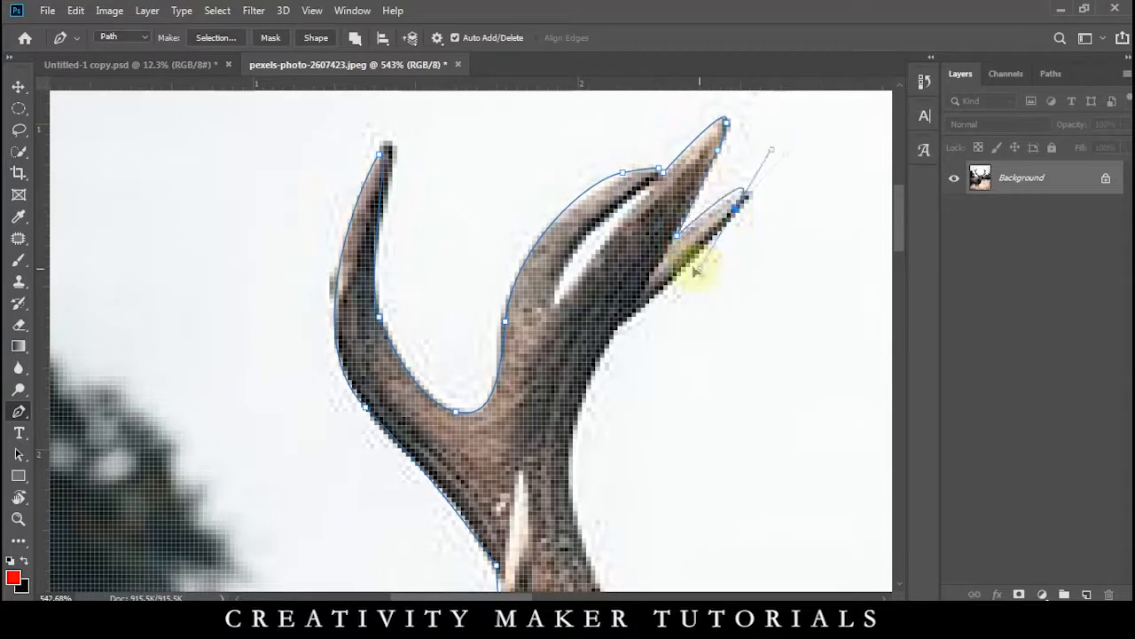
{"action": "left_click_drag", "start_coordinate": [564, 399], "coordinate": [488, 246]}
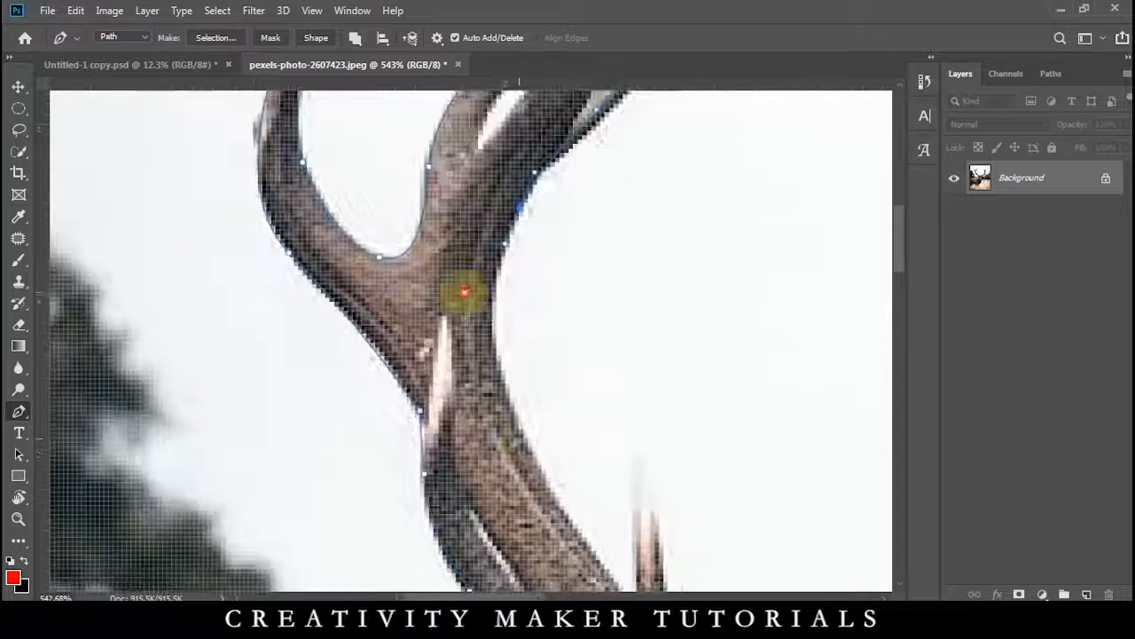
{"action": "left_click_drag", "start_coordinate": [596, 568], "coordinate": [403, 235]}
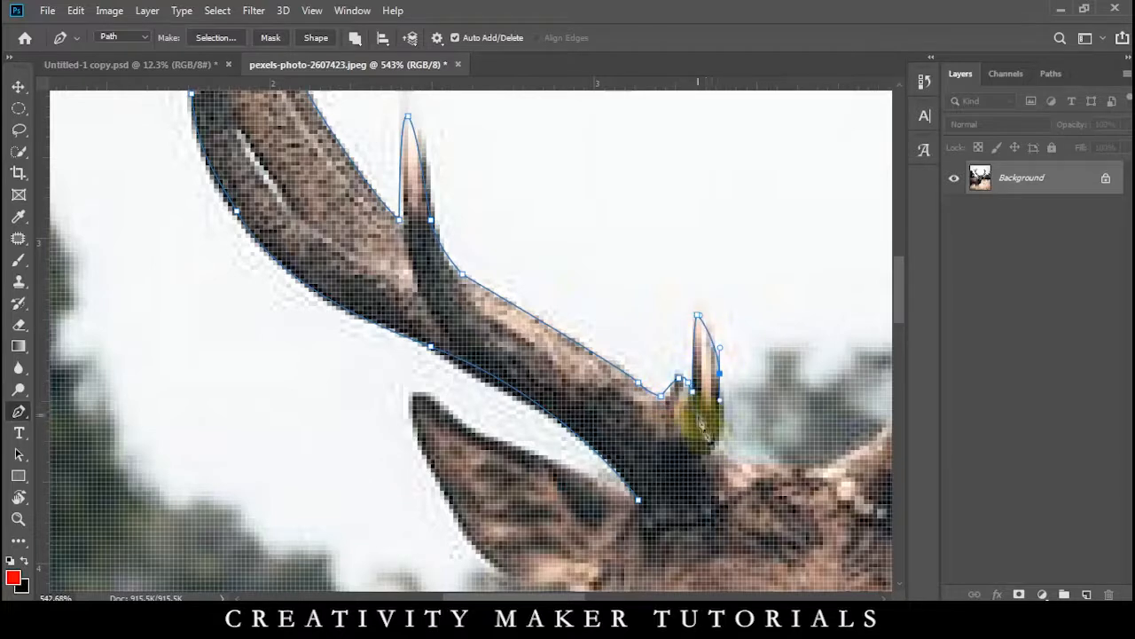
{"action": "left_click_drag", "start_coordinate": [737, 499], "coordinate": [690, 508]}
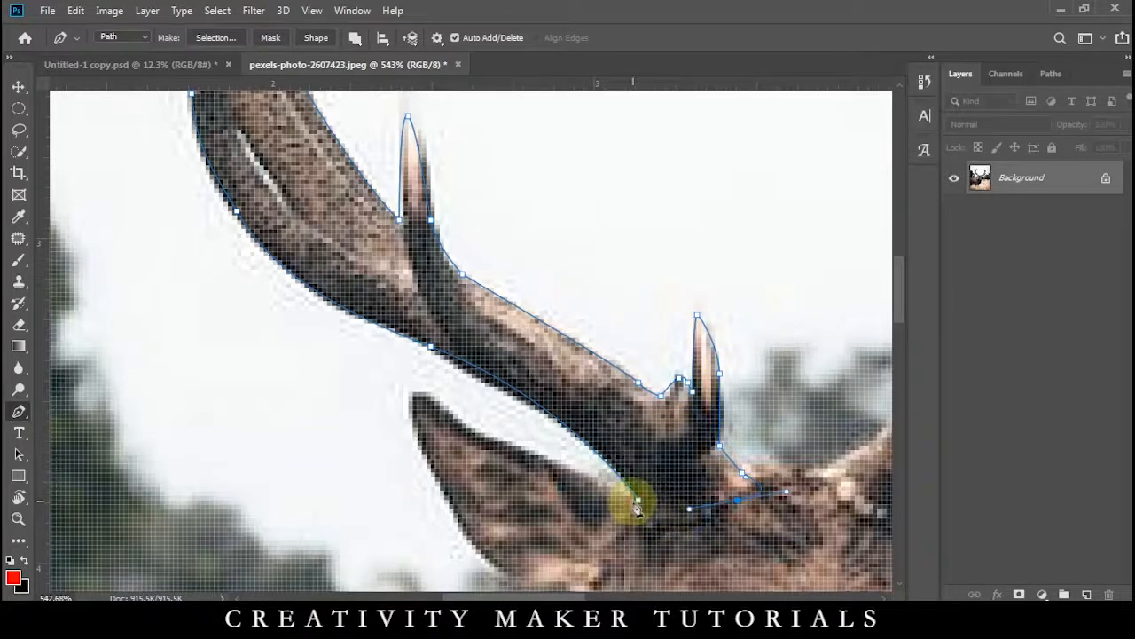
{"action": "left_click", "coordinate": [641, 485]}
Copy the traced antler onto its own layer and bring it into the Untitled-1 copy.psd composite.
{"action": "key", "text": "ctrl+Return"}
{"action": "key", "text": "ctrl+j"}
{"action": "key", "text": "v"}
{"action": "left_click_drag", "start_coordinate": [633, 443], "coordinate": [322, 152]}
{"action": "left_click", "coordinate": [375, 60]}
{"action": "left_click_drag", "start_coordinate": [520, 216], "coordinate": [457, 275]}
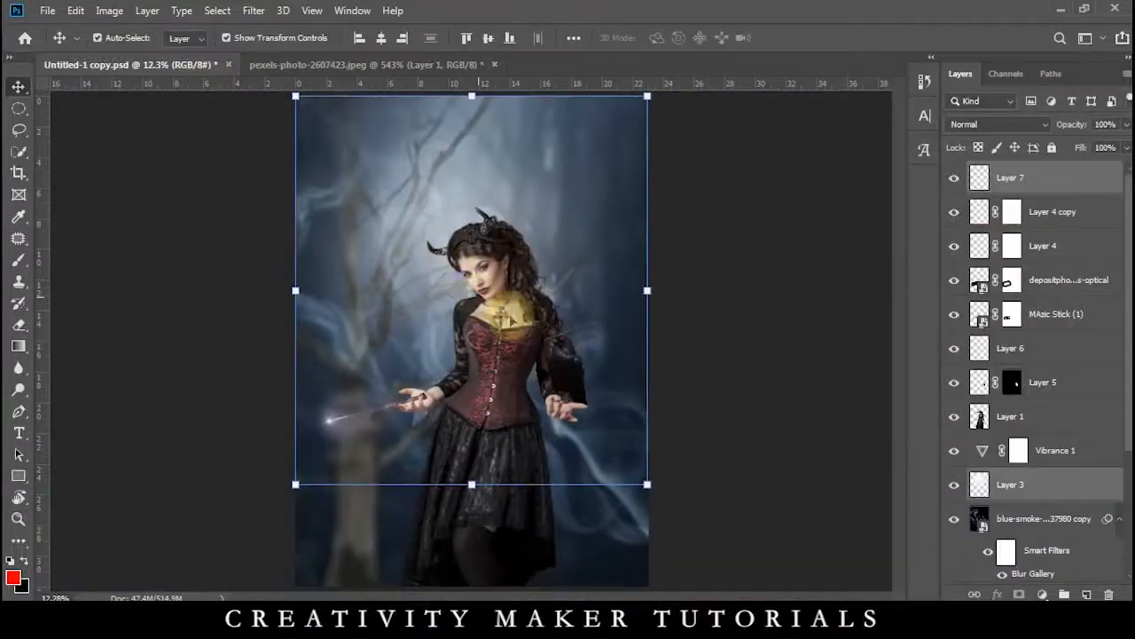
Check what Layer 3 contains by toggling its visibility, and select the antler layer, Layer 7.
{"action": "left_click", "coordinate": [1020, 484]}
{"action": "left_click", "coordinate": [954, 484]}
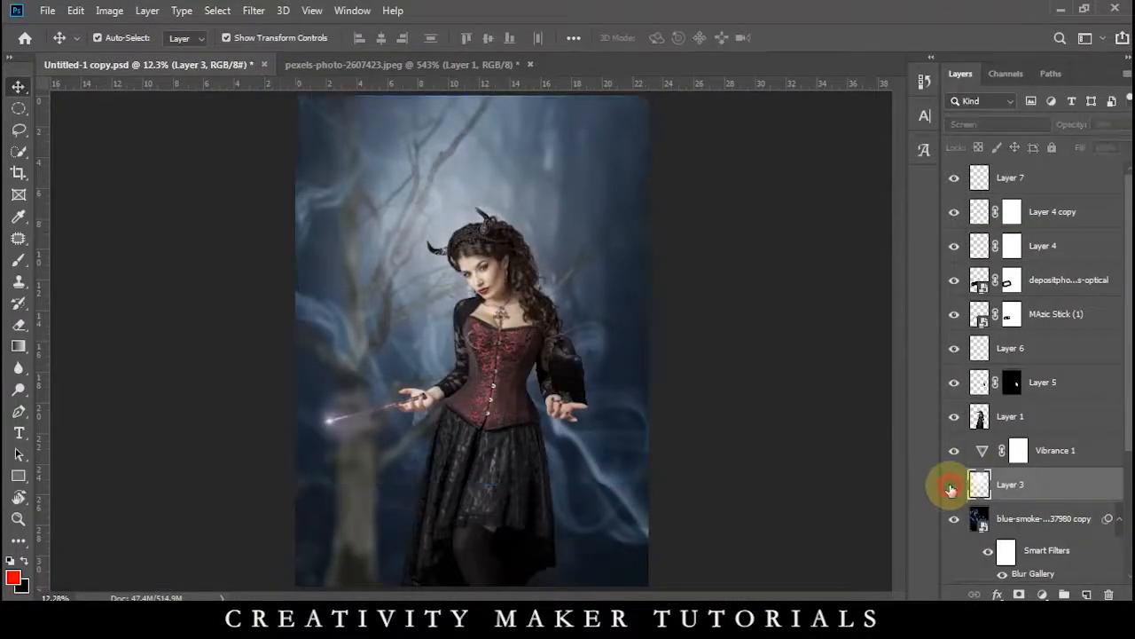
{"action": "left_click", "coordinate": [954, 484]}
{"action": "left_click", "coordinate": [969, 180]}
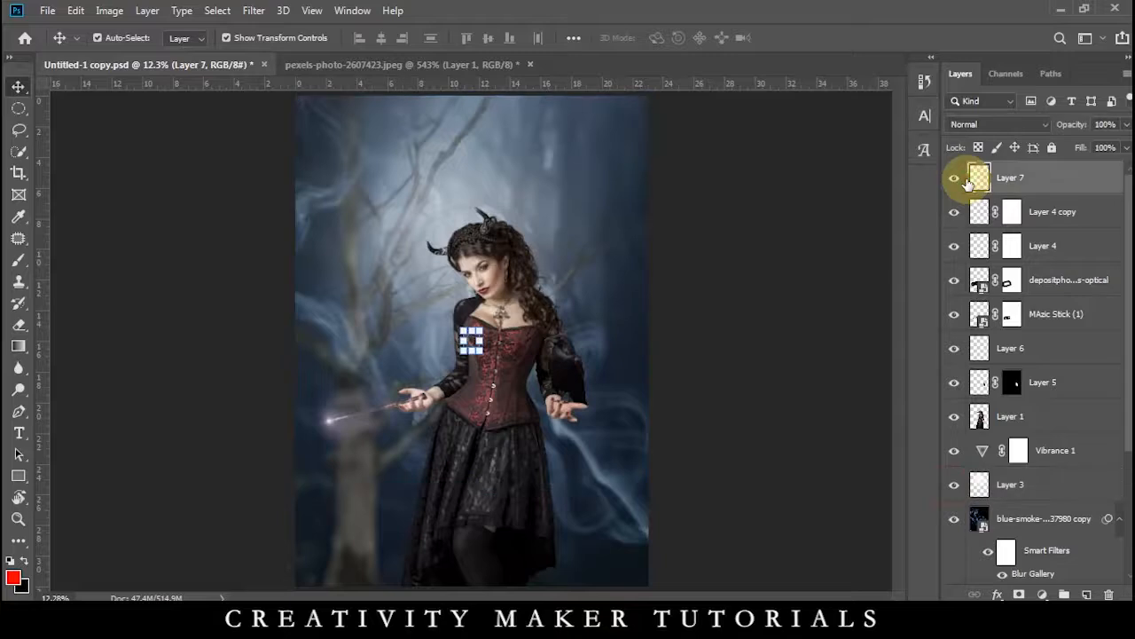
{"action": "key", "text": "ctrl+t"}
{"action": "left_click_drag", "start_coordinate": [489, 356], "coordinate": [479, 292]}
{"action": "key", "text": "Return"}
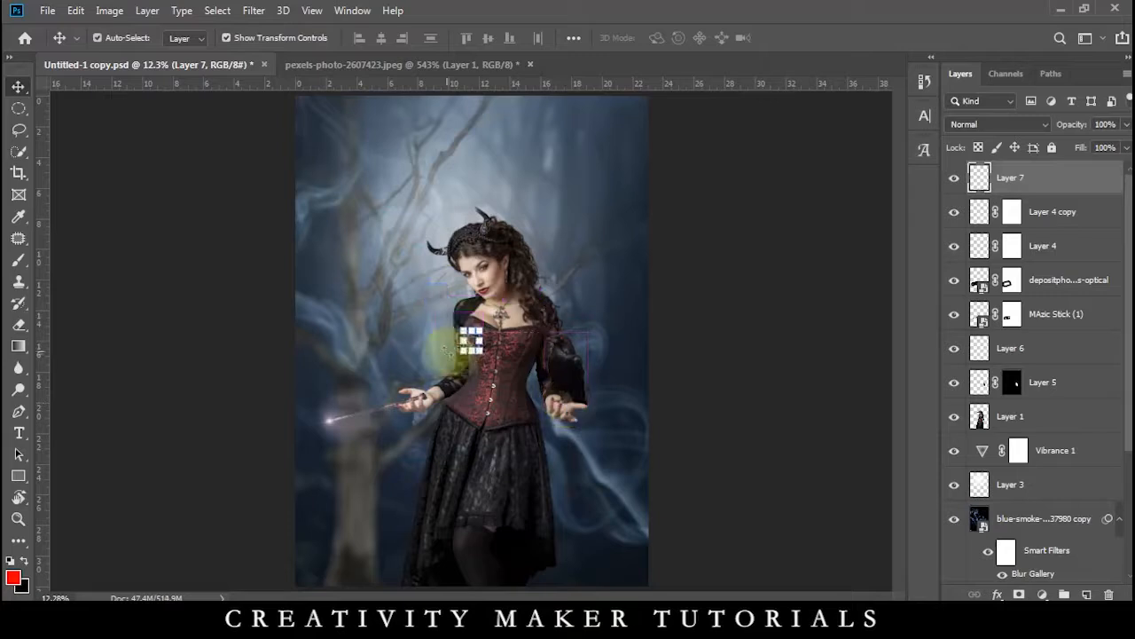
Enlarge the antler on Layer 7 proportionally and place it beside the image-left side of the woman's head.
{"action": "key", "text": "ctrl+t"}
{"action": "left_click_drag", "start_coordinate": [484, 356], "coordinate": [532, 417]}
{"action": "scroll", "coordinate": [517, 388], "scroll_direction": "up", "scroll_amount": 3}
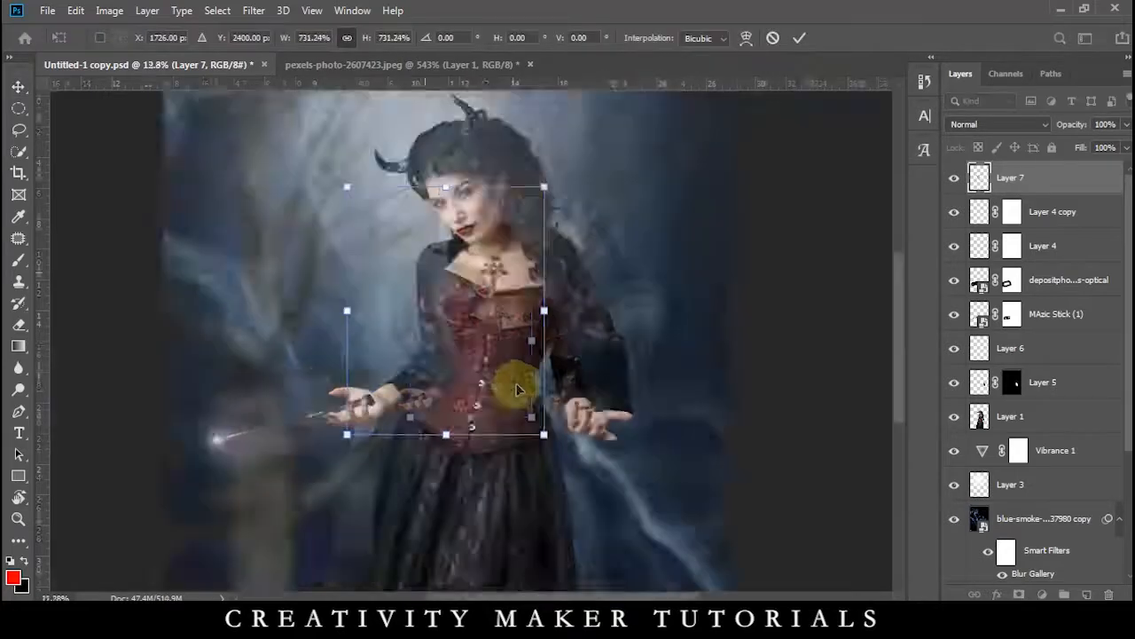
{"action": "scroll", "coordinate": [517, 388], "scroll_direction": "up", "scroll_amount": 2}
{"action": "scroll", "coordinate": [405, 284], "scroll_direction": "up", "scroll_amount": 2}
{"action": "left_click_drag", "start_coordinate": [659, 197], "coordinate": [632, 268]}
{"action": "left_click_drag", "start_coordinate": [522, 459], "coordinate": [436, 303]}
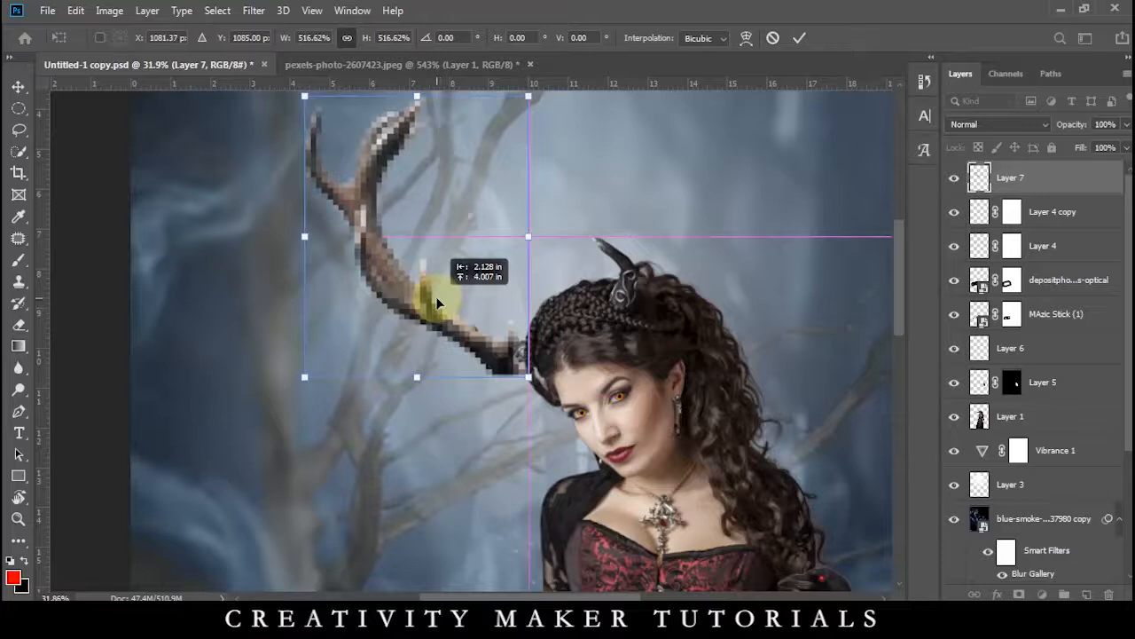
{"action": "scroll", "coordinate": [530, 391], "scroll_direction": "up", "scroll_amount": 3}
{"action": "left_click_drag", "start_coordinate": [530, 364], "coordinate": [492, 321]}
{"action": "key", "text": "Return"}
Transform the antler on Layer 7 again so its base meets the horn at the side of the woman's head.
{"action": "scroll", "coordinate": [494, 324], "scroll_direction": "down", "scroll_amount": 5}
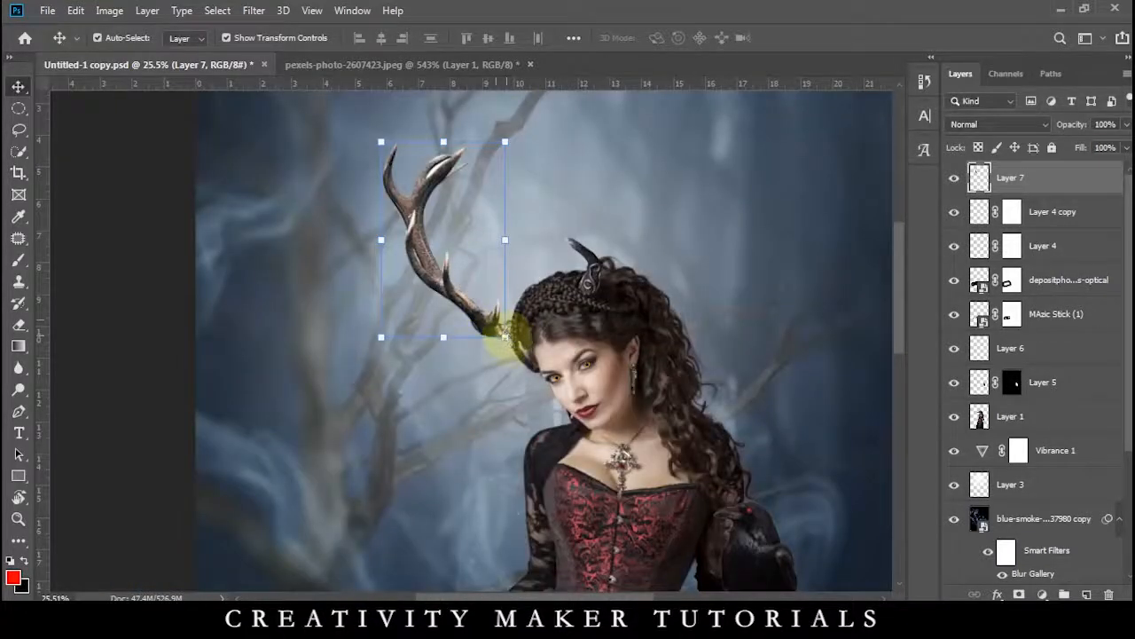
{"action": "key", "text": "ctrl+t"}
{"action": "left_click_drag", "start_coordinate": [504, 335], "coordinate": [469, 347]}
{"action": "key", "text": "Return"}
Add a layer mask to Layer 7 and paint with a soft black brush to blend the antler's base into the horn.
{"action": "scroll", "coordinate": [502, 324], "scroll_direction": "up", "scroll_amount": 8}
{"action": "left_click", "coordinate": [1019, 594]}
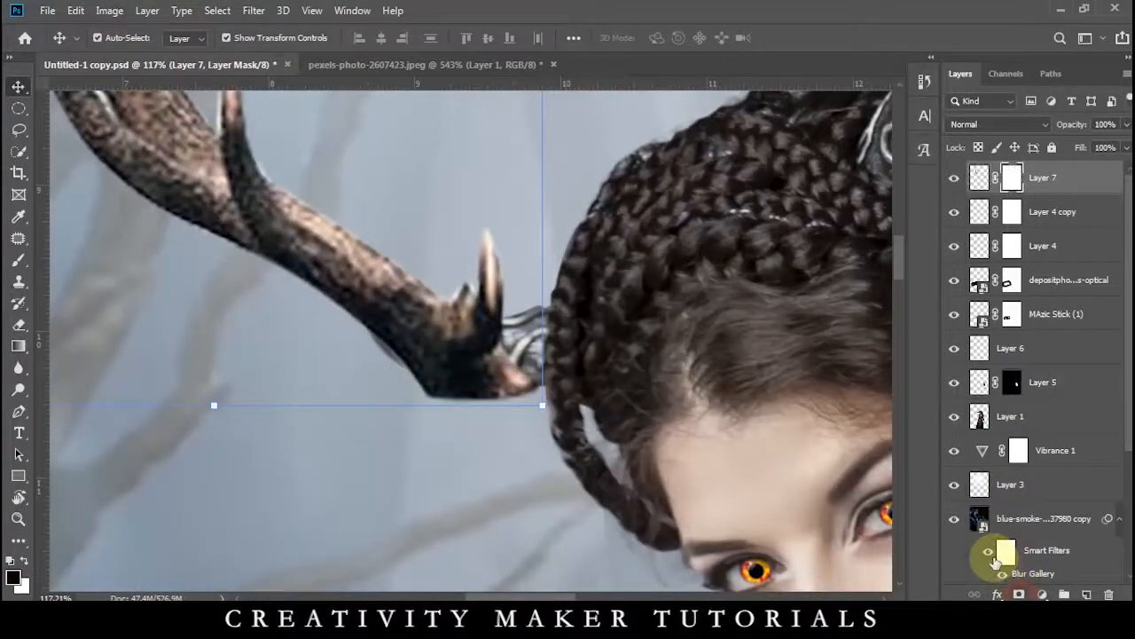
{"action": "key", "text": "b"}
{"action": "key", "text": "bracketright"}
{"action": "key", "text": "bracketright"}
{"action": "key", "text": "bracketright"}
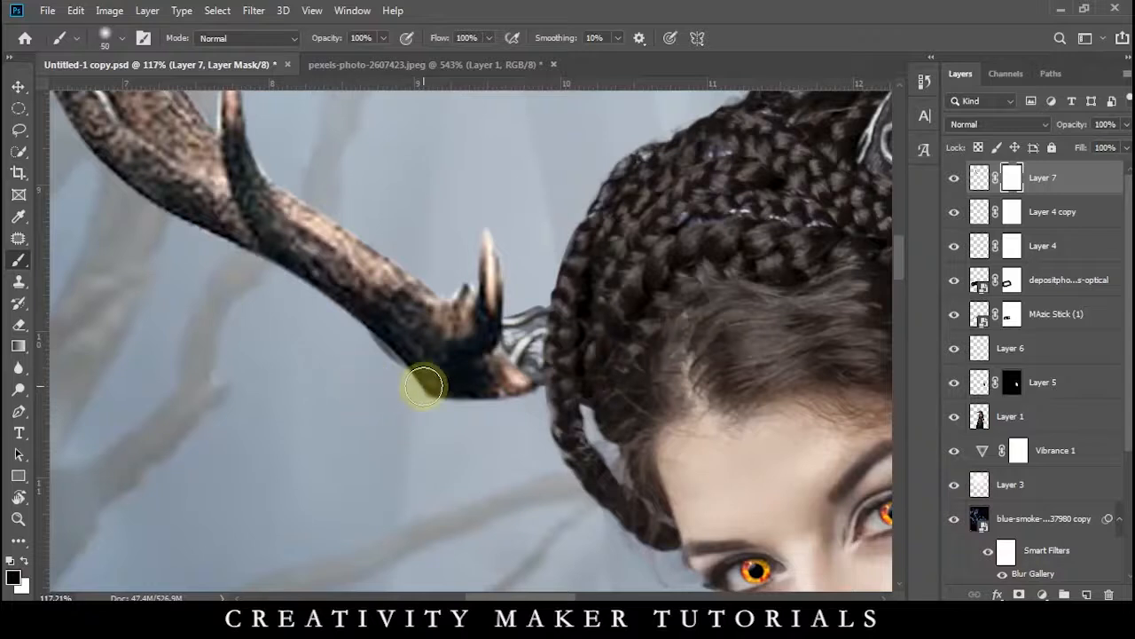
{"action": "mouse_move", "coordinate": [415, 401]}
{"action": "left_mouse_down"}
{"action": "mouse_move", "coordinate": [532, 402]}
{"action": "mouse_move", "coordinate": [418, 426]}
{"action": "mouse_move", "coordinate": [490, 293]}
{"action": "mouse_move", "coordinate": [488, 263]}
{"action": "mouse_move", "coordinate": [513, 304]}
{"action": "mouse_move", "coordinate": [464, 252]}
{"action": "mouse_move", "coordinate": [472, 285]}
{"action": "mouse_move", "coordinate": [484, 297]}
{"action": "mouse_move", "coordinate": [466, 233]}
{"action": "mouse_move", "coordinate": [520, 304]}
{"action": "mouse_move", "coordinate": [425, 254]}
{"action": "left_mouse_up"}
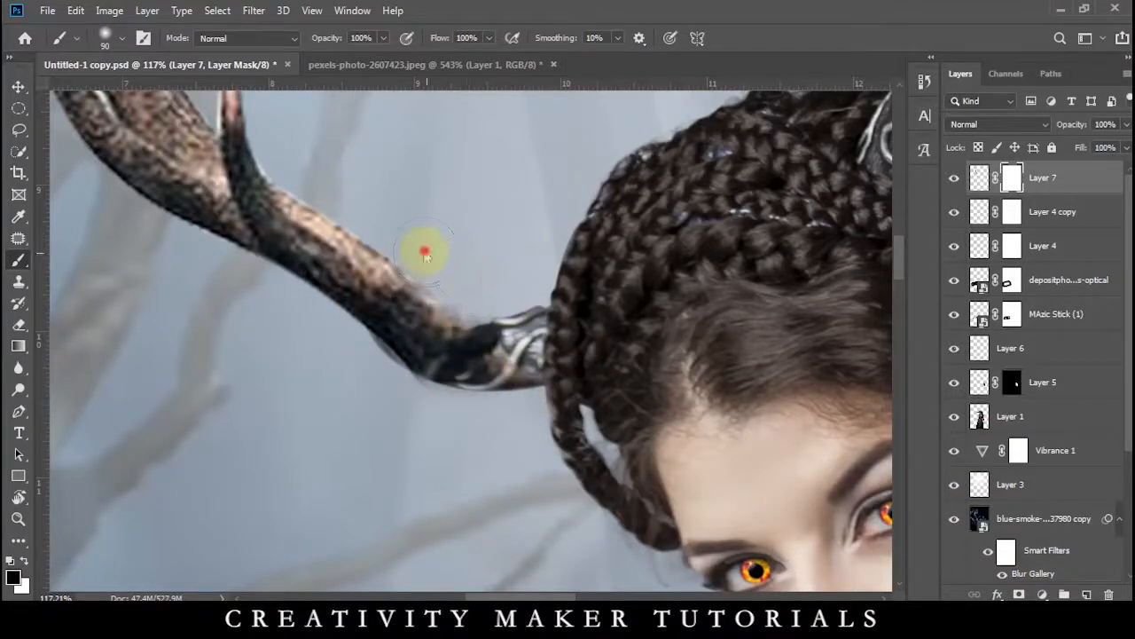
Rotate the masked antler about -4.6° and reposition its base against the woman's braided hair.
{"action": "scroll", "coordinate": [434, 366], "scroll_direction": "down", "scroll_amount": 5}
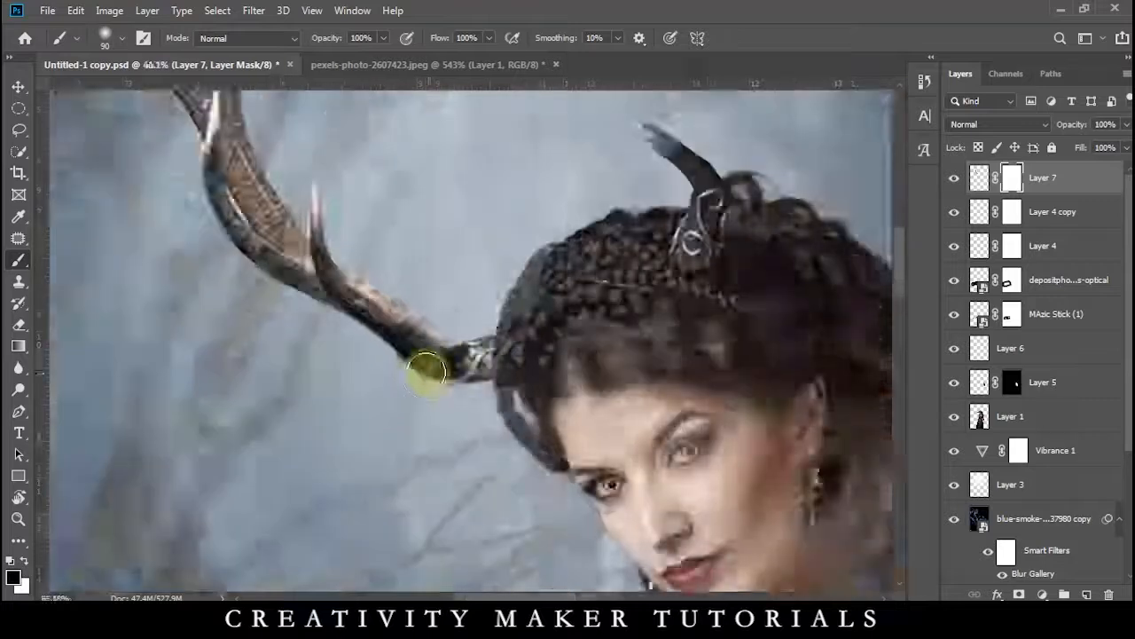
{"action": "left_click", "coordinate": [18, 86]}
{"action": "left_click_drag", "start_coordinate": [477, 395], "coordinate": [451, 355]}
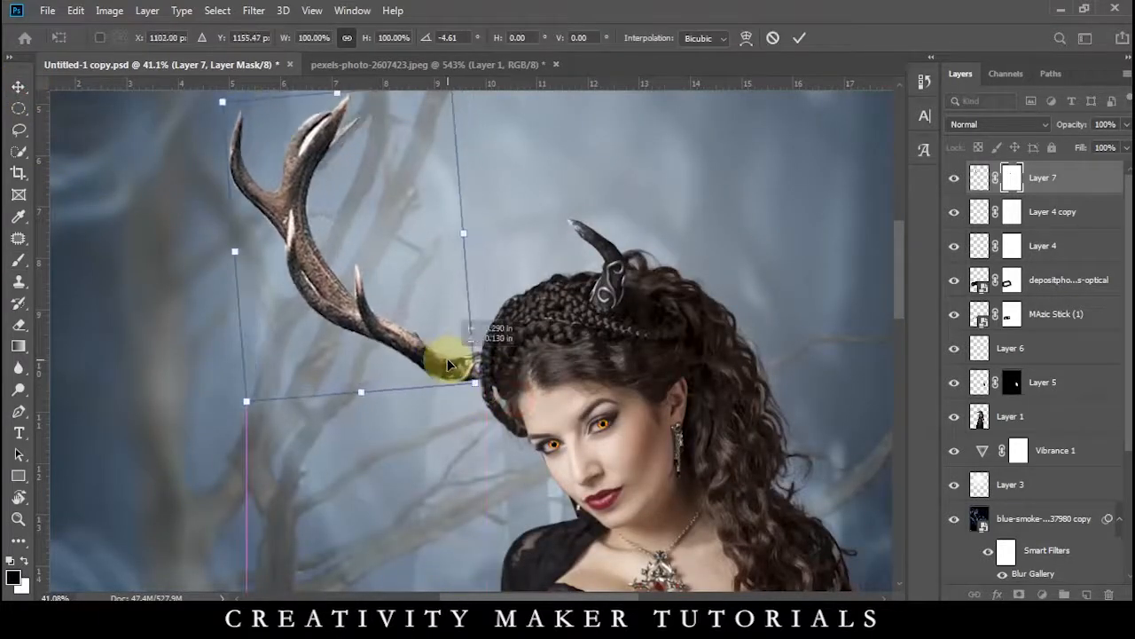
{"action": "key", "text": "Return"}
{"action": "scroll", "coordinate": [574, 412], "scroll_direction": "down", "scroll_amount": 2}
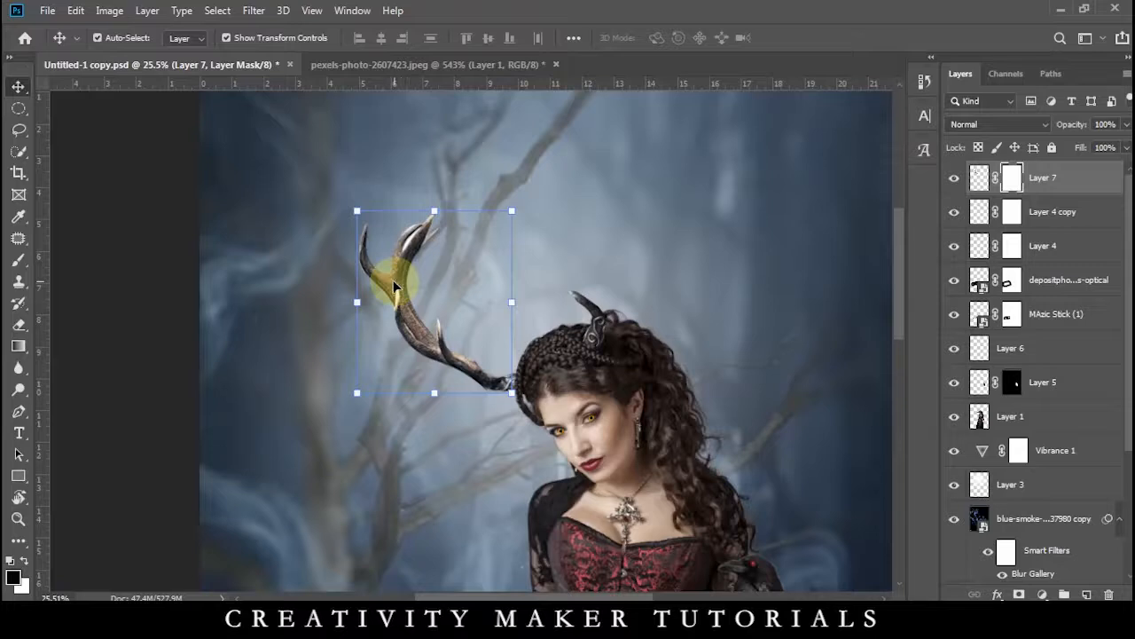
In the deer photo, start a Pen tool path around the other antler, from its base along the inner edge to the upper tines.
{"action": "left_click", "coordinate": [399, 64]}
{"action": "scroll", "coordinate": [405, 343], "scroll_direction": "down", "scroll_amount": 3}
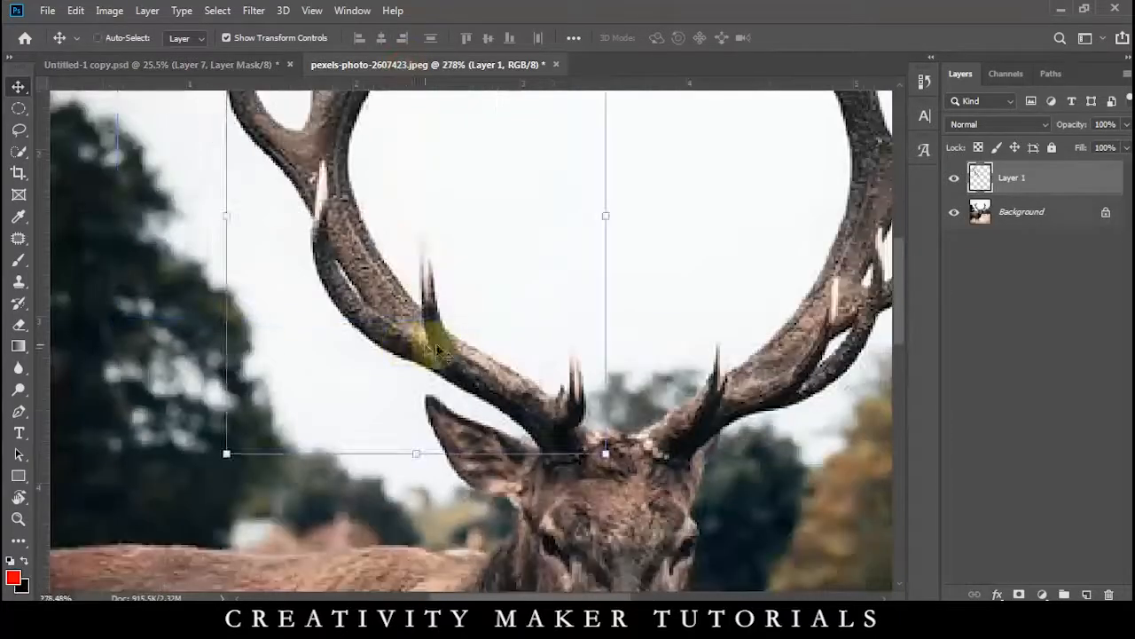
{"action": "scroll", "coordinate": [437, 348], "scroll_direction": "down", "scroll_amount": 3}
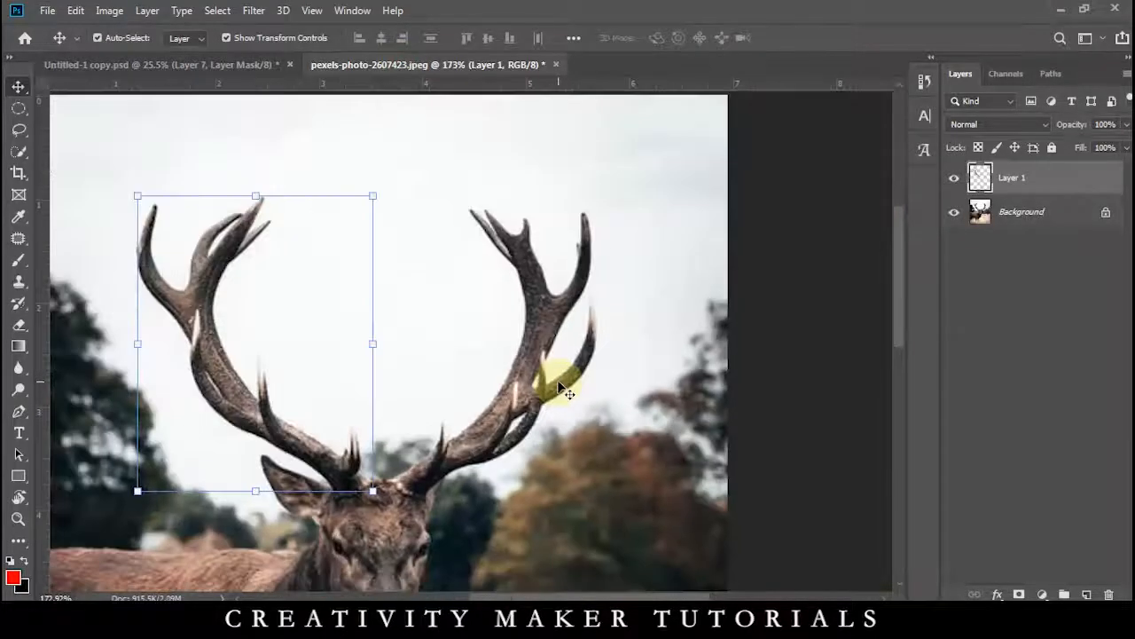
{"action": "key", "text": "p"}
{"action": "scroll", "coordinate": [455, 492], "scroll_direction": "up", "scroll_amount": 3}
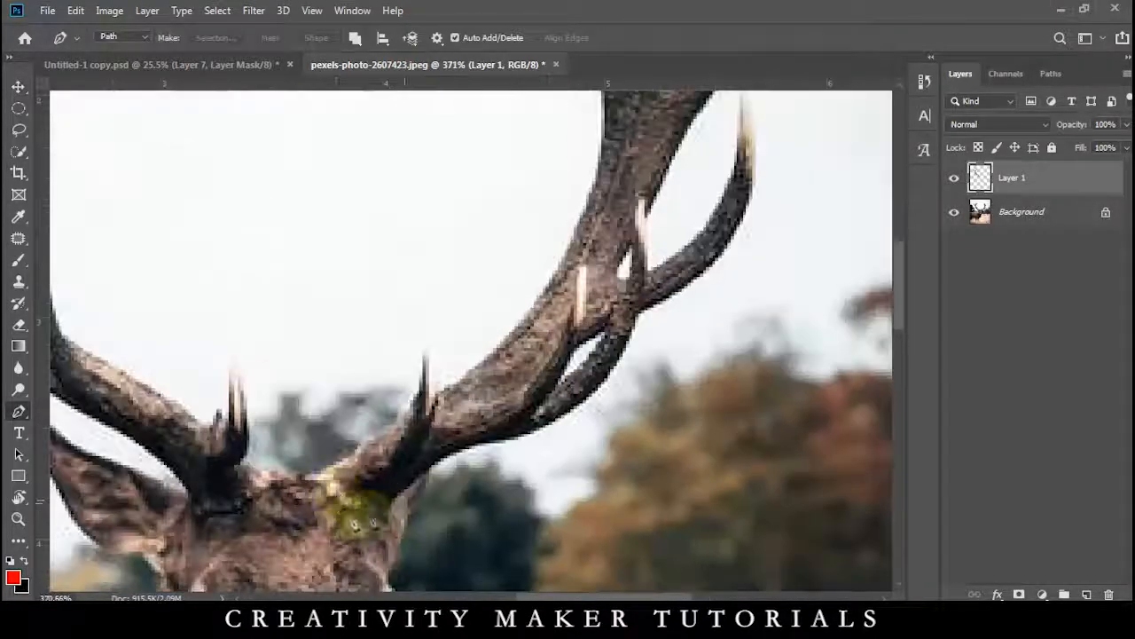
{"action": "left_click", "coordinate": [330, 472]}
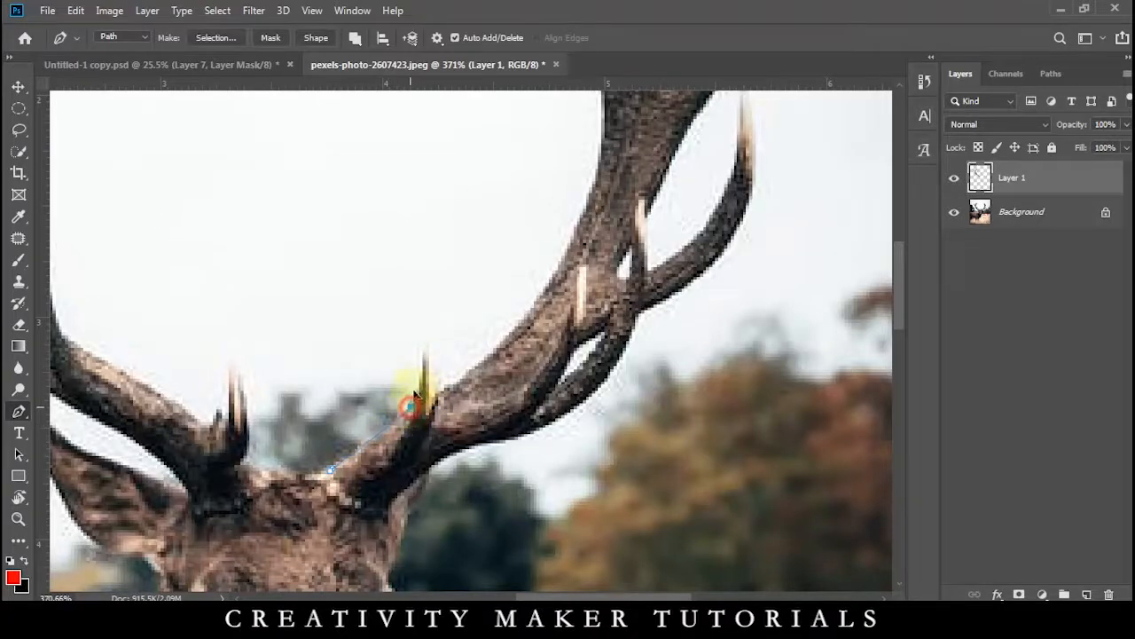
{"action": "left_click_drag", "start_coordinate": [567, 261], "coordinate": [608, 167]}
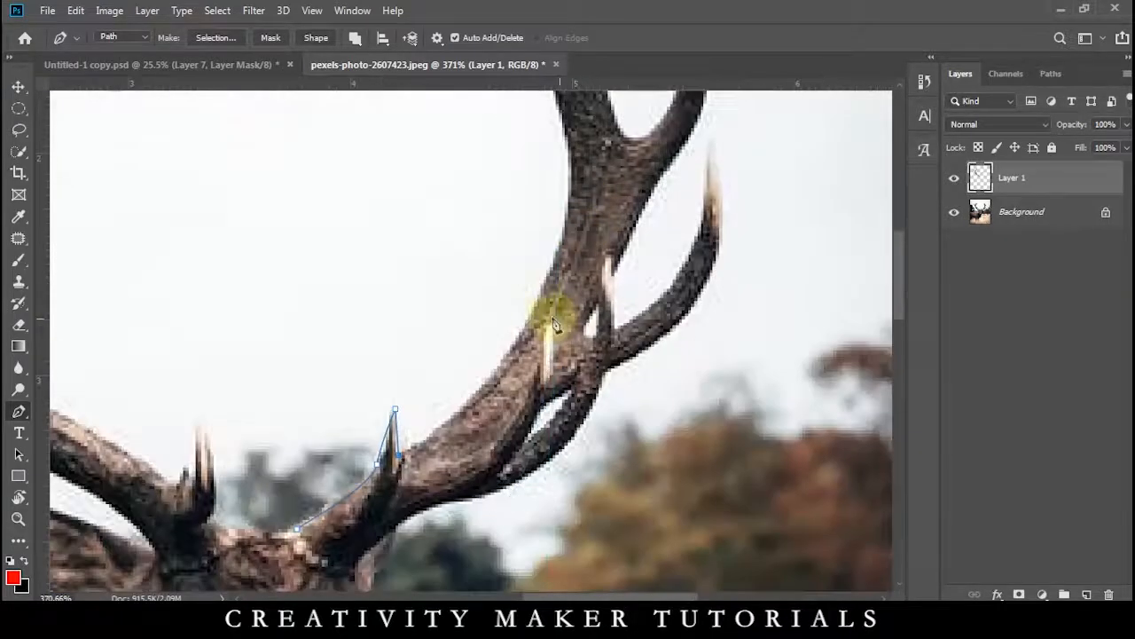
{"action": "mouse_move", "coordinate": [575, 171]}
{"action": "left_mouse_down"}
{"action": "mouse_move", "coordinate": [604, 280]}
{"action": "mouse_move", "coordinate": [581, 167]}
{"action": "left_mouse_up"}
{"action": "key", "text": "ctrl+z"}
{"action": "left_click_drag", "start_coordinate": [615, 325], "coordinate": [608, 182]}
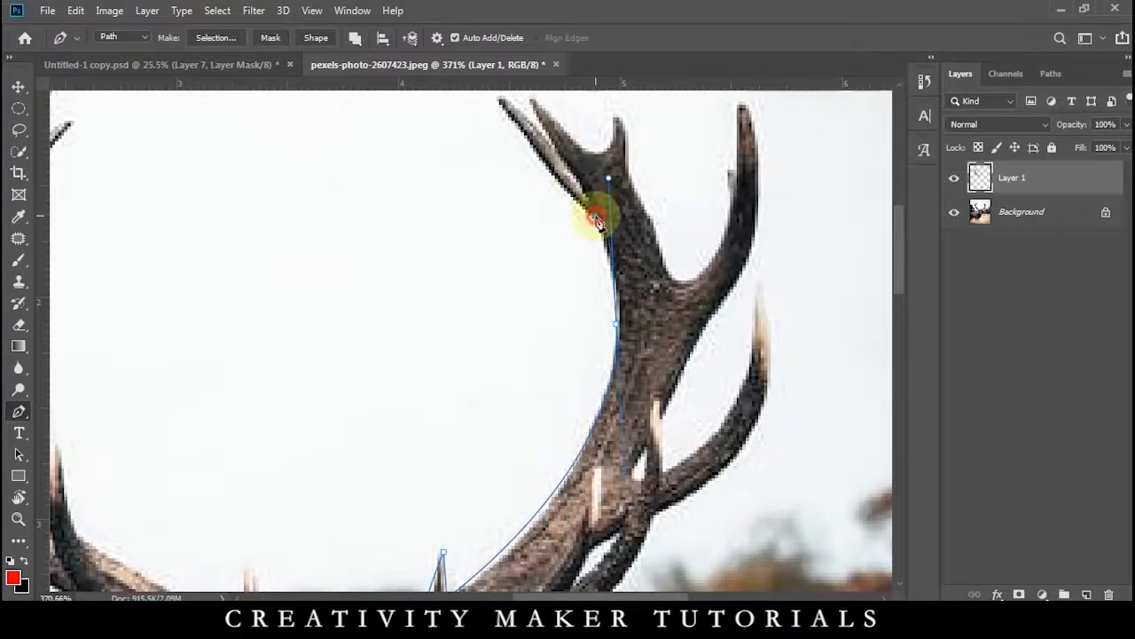
{"action": "left_click", "coordinate": [617, 326], "text": "alt"}
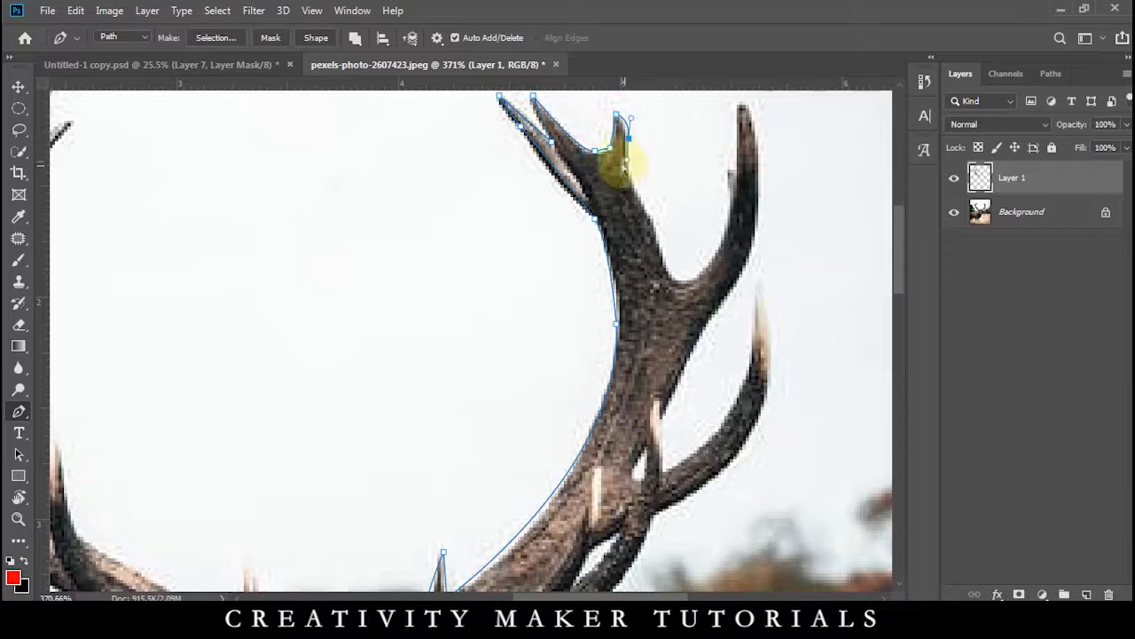
Continue the path down the fork between the upper tines and around the tip of the outermost upper tine.
{"action": "left_click", "coordinate": [659, 245]}
{"action": "left_click", "coordinate": [681, 284]}
{"action": "left_click_drag", "start_coordinate": [726, 221], "coordinate": [729, 185]}
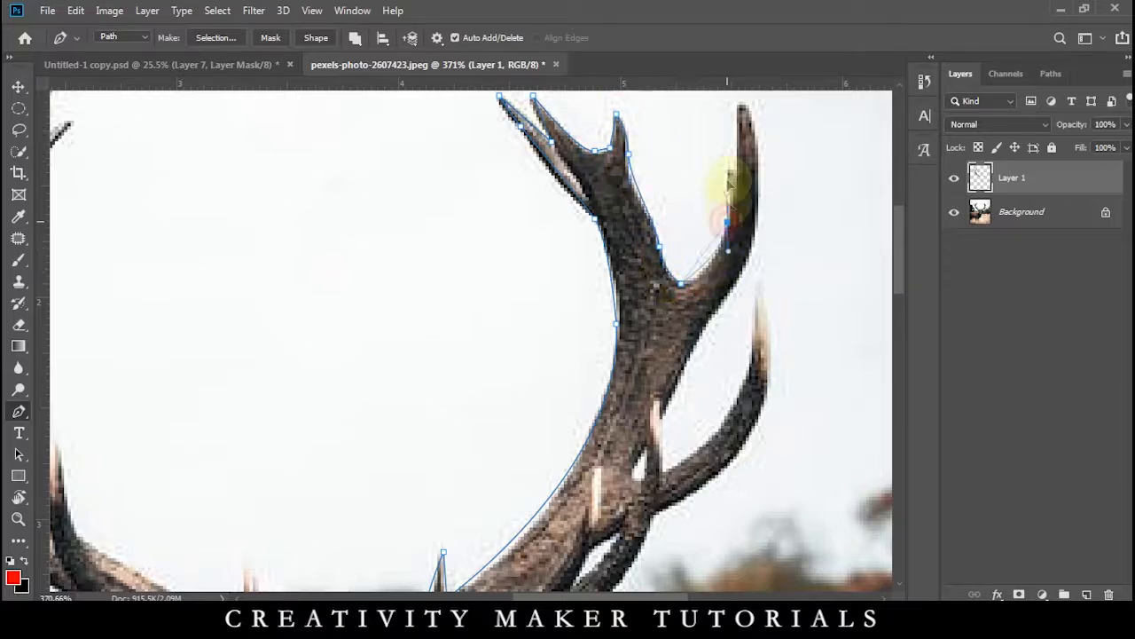
{"action": "left_click", "coordinate": [745, 107]}
{"action": "left_click", "coordinate": [758, 141]}
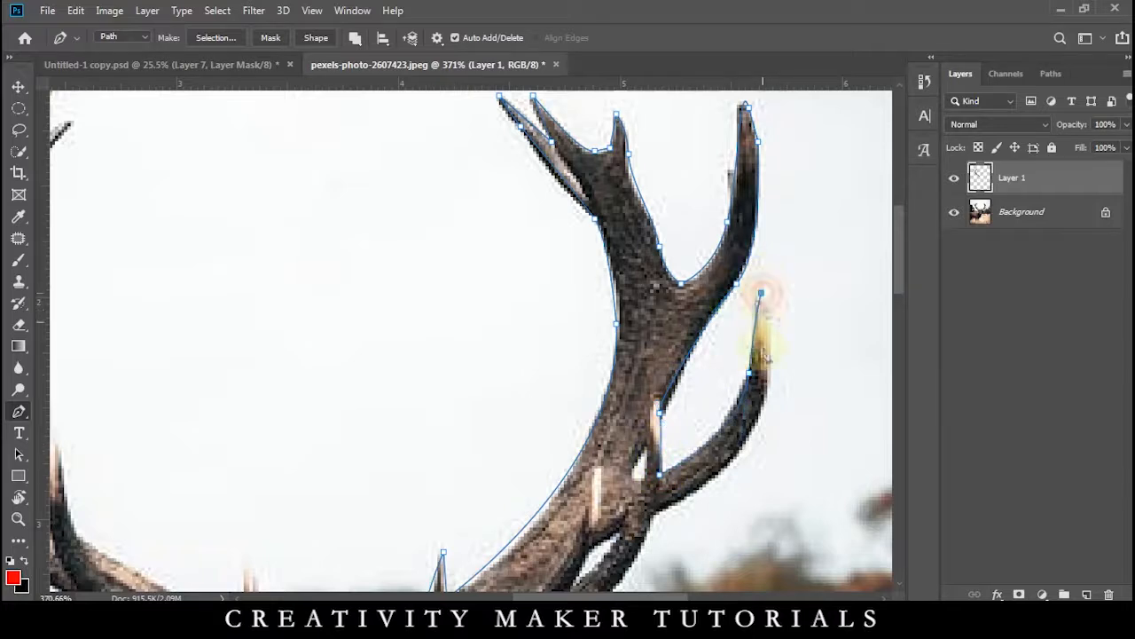
Continue the path along the antler's lower outer edge and close it at the base.
{"action": "left_click_drag", "start_coordinate": [709, 479], "coordinate": [477, 377]}
{"action": "left_click", "coordinate": [634, 237]}
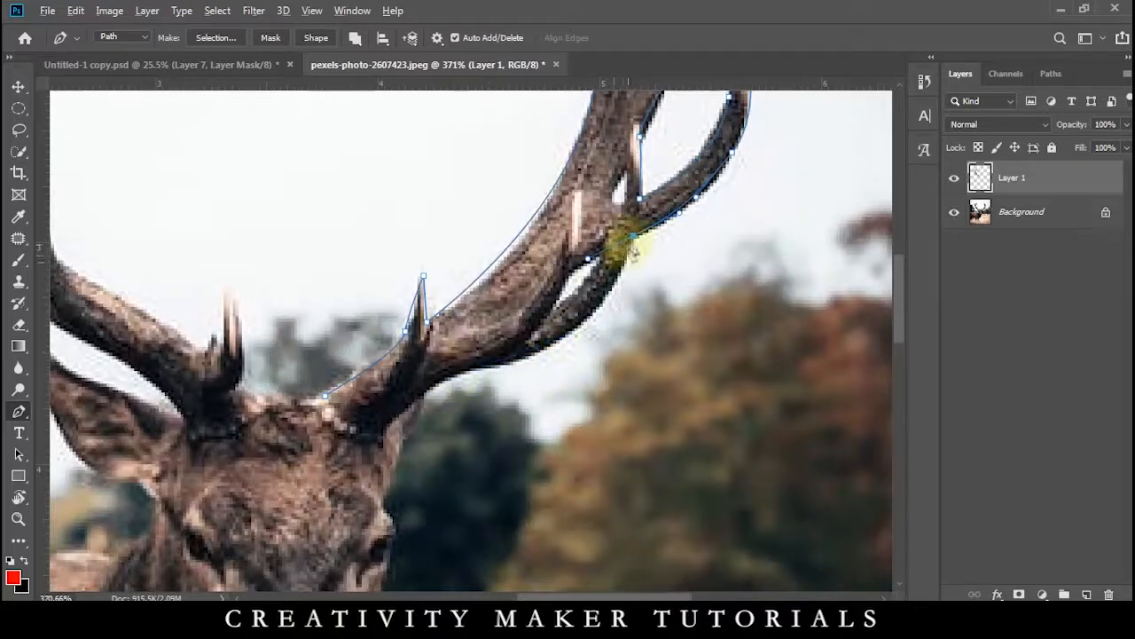
{"action": "left_click_drag", "start_coordinate": [574, 334], "coordinate": [539, 357]}
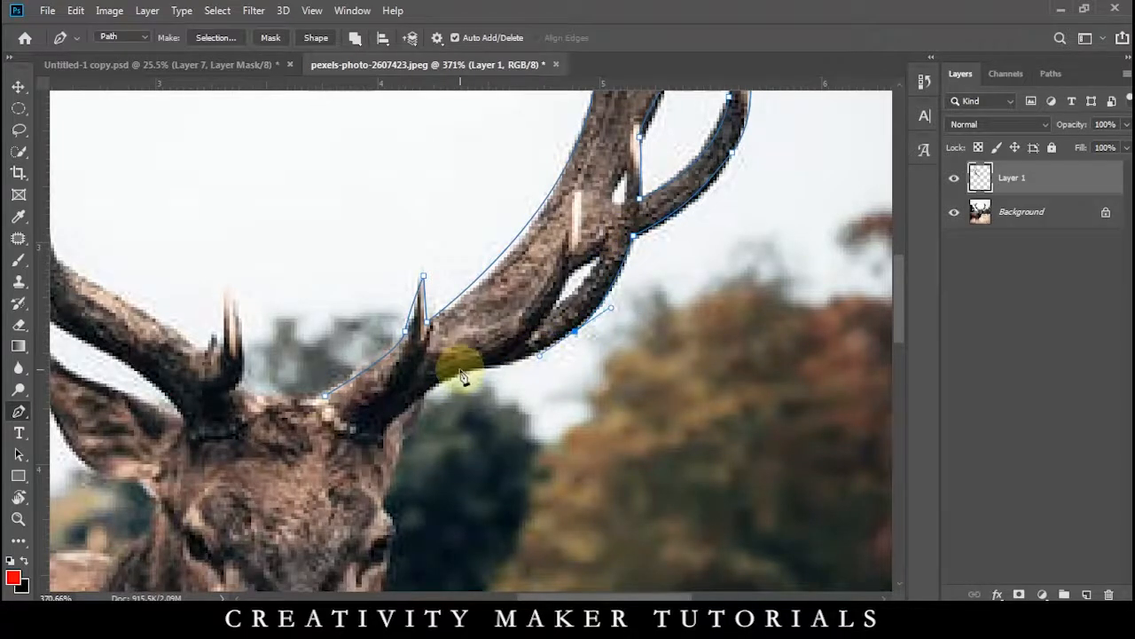
{"action": "left_click", "coordinate": [325, 397]}
Turn the path into a selection, copy the antler from the Background to a new layer and bring it into the composite.
{"action": "key", "text": "ctrl+Return"}
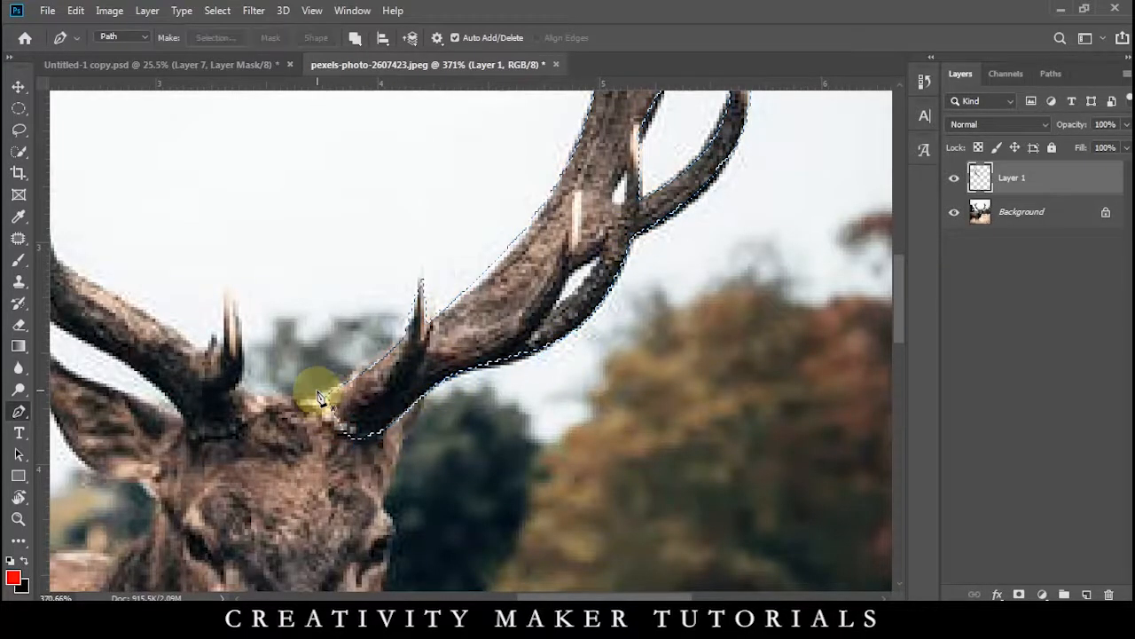
{"action": "key", "text": "ctrl+j"}
{"action": "key", "text": "Return"}
{"action": "left_click", "coordinate": [1021, 213]}
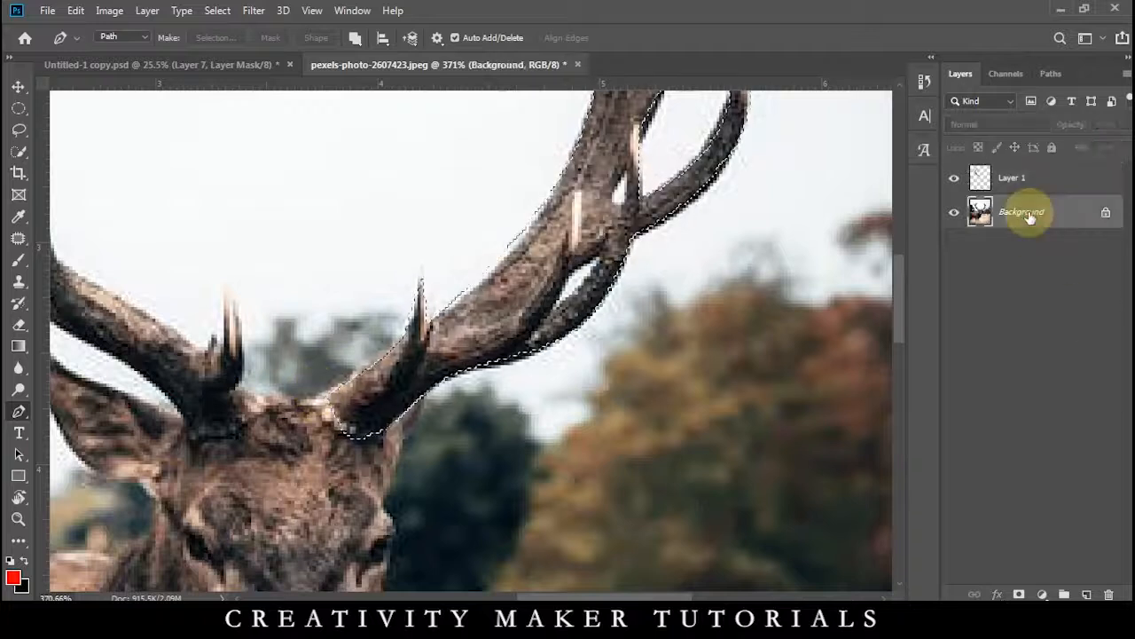
{"action": "key", "text": "ctrl+j"}
{"action": "key", "text": "v"}
{"action": "left_click_drag", "start_coordinate": [621, 248], "coordinate": [520, 266]}
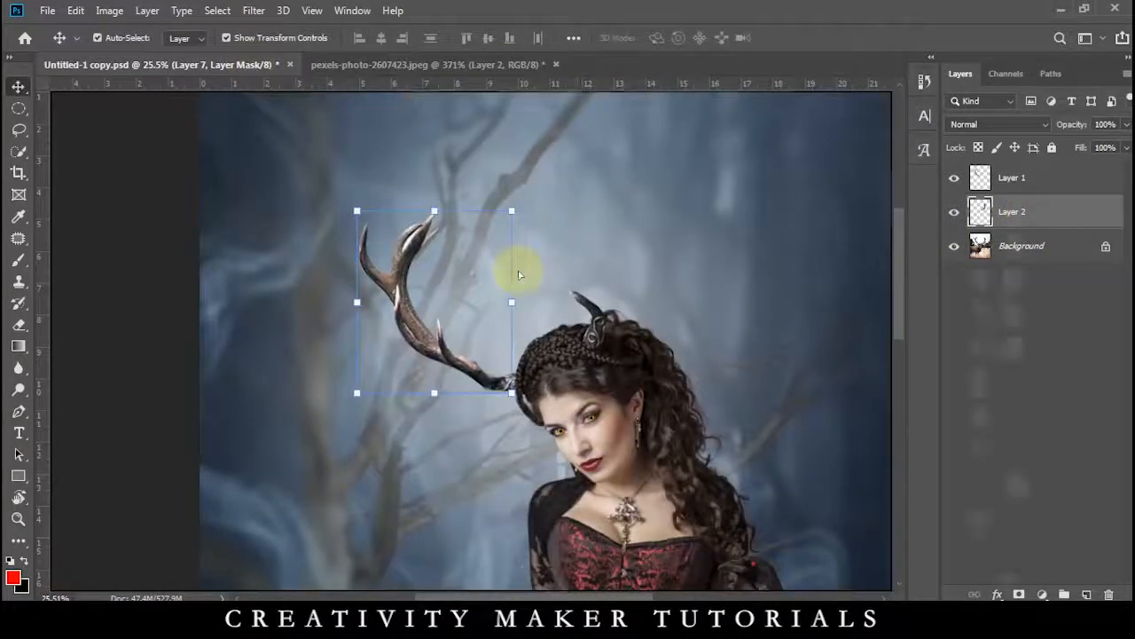
Scale the second antler to about 407% by 373%, rotate it about -55.6° and seat its base on the horn atop the head.
{"action": "key", "text": "ctrl+t"}
{"action": "left_click_drag", "start_coordinate": [676, 431], "coordinate": [616, 215]}
{"action": "left_click_drag", "start_coordinate": [678, 284], "coordinate": [750, 208]}
{"action": "scroll", "coordinate": [750, 208], "scroll_direction": "up", "scroll_amount": 3}
{"action": "left_click_drag", "start_coordinate": [629, 266], "coordinate": [578, 322]}
{"action": "scroll", "coordinate": [592, 326], "scroll_direction": "down", "scroll_amount": 2}
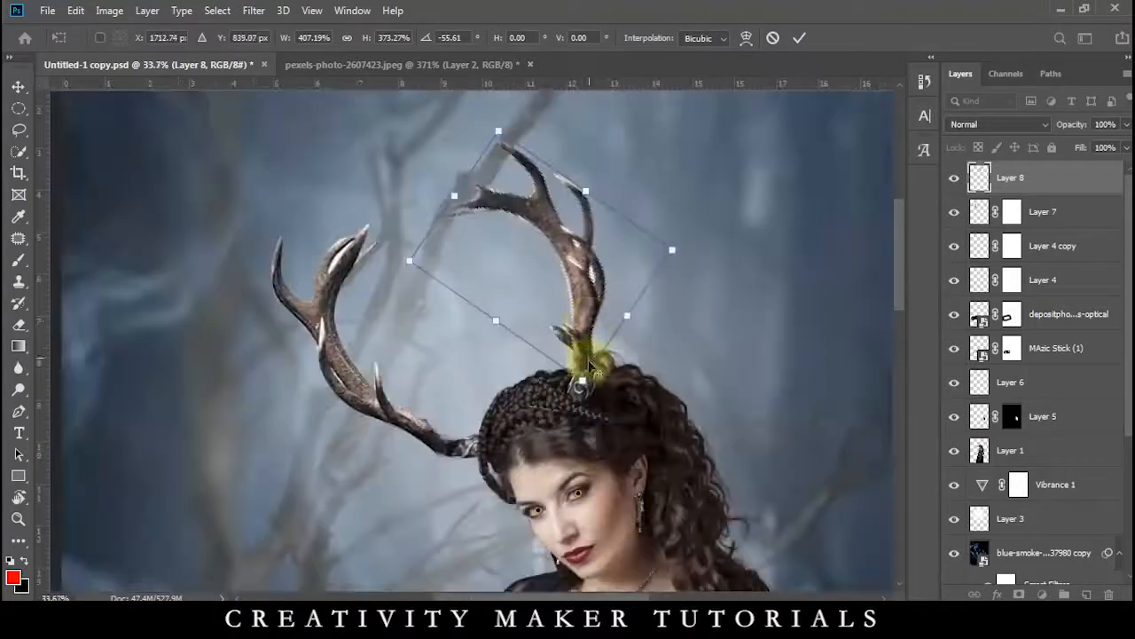
{"action": "left_click_drag", "start_coordinate": [589, 364], "coordinate": [583, 385]}
{"action": "key", "text": "Return"}
{"action": "scroll", "coordinate": [585, 385], "scroll_direction": "up", "scroll_amount": 5}
{"action": "left_click_drag", "start_coordinate": [575, 284], "coordinate": [573, 310]}
Add a layer mask to Layer 8 and paint out the leftover background in the gap between the upright antler's stem and tine.
{"action": "left_click", "coordinate": [1020, 594]}
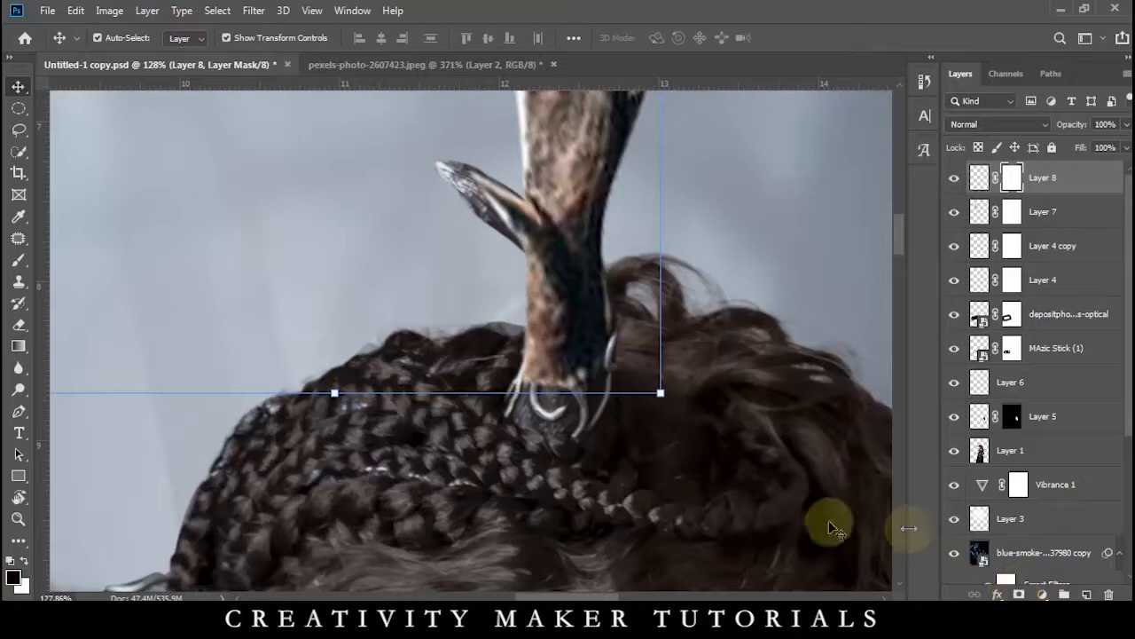
{"action": "key", "text": "b"}
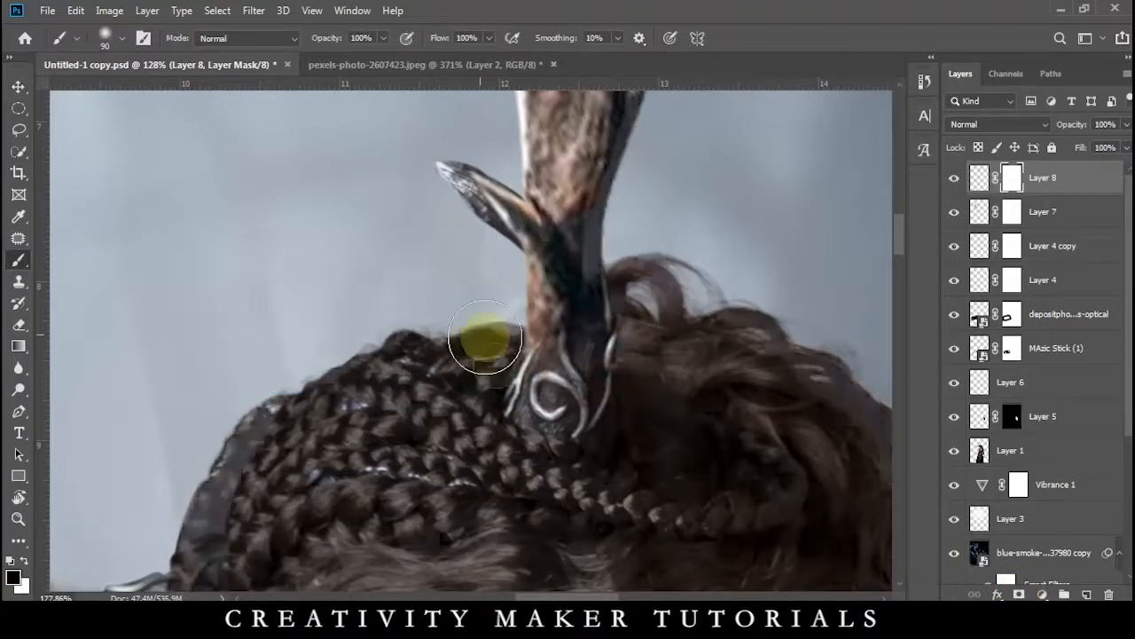
{"action": "scroll", "coordinate": [527, 373], "scroll_direction": "down", "scroll_amount": 5}
{"action": "scroll", "coordinate": [514, 233], "scroll_direction": "up", "scroll_amount": 8}
{"action": "key", "text": "bracketleft"}
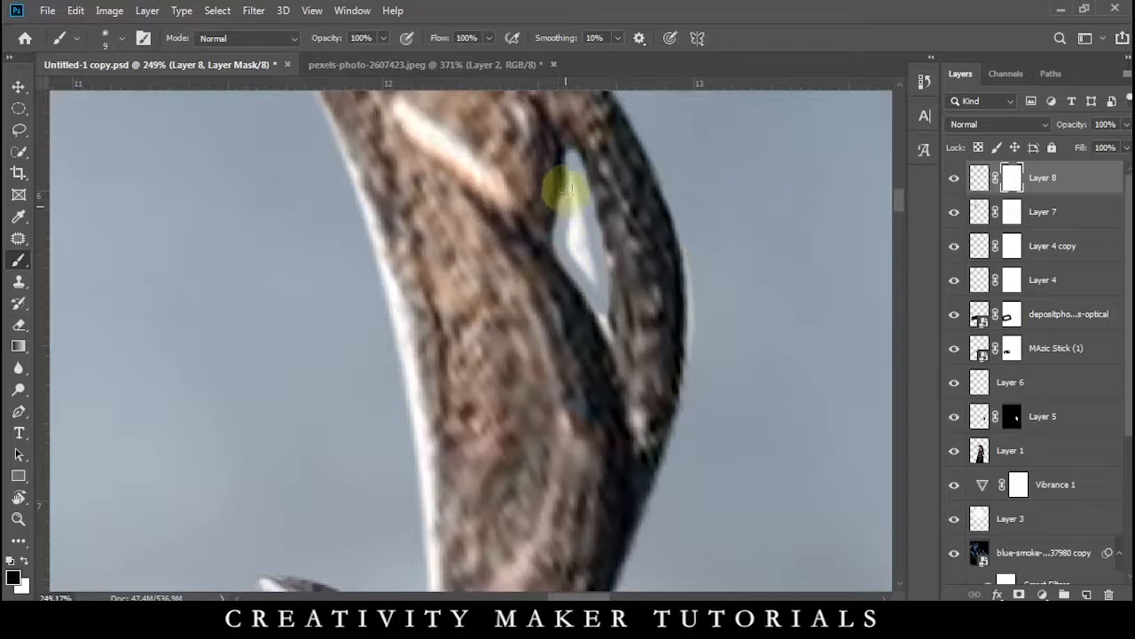
{"action": "mouse_move", "coordinate": [566, 167]}
{"action": "left_mouse_down"}
{"action": "mouse_move", "coordinate": [583, 253]}
{"action": "mouse_move", "coordinate": [571, 185]}
{"action": "mouse_move", "coordinate": [558, 228]}
{"action": "left_mouse_up"}
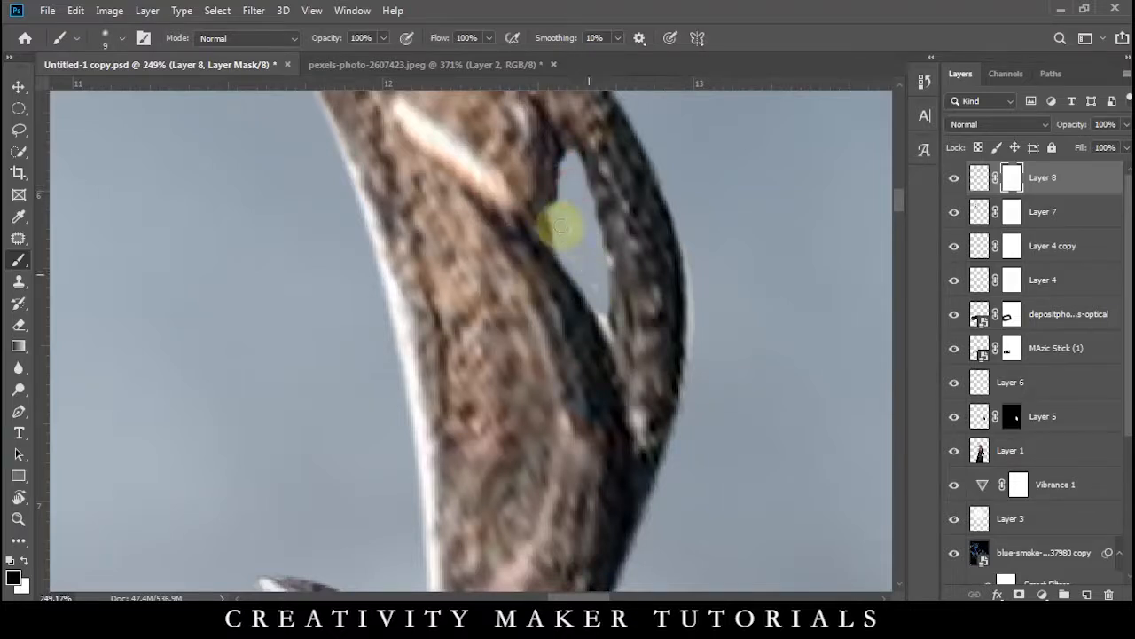
{"action": "scroll", "coordinate": [570, 324], "scroll_direction": "down", "scroll_amount": 5}
{"action": "scroll", "coordinate": [549, 239], "scroll_direction": "up", "scroll_amount": 4}
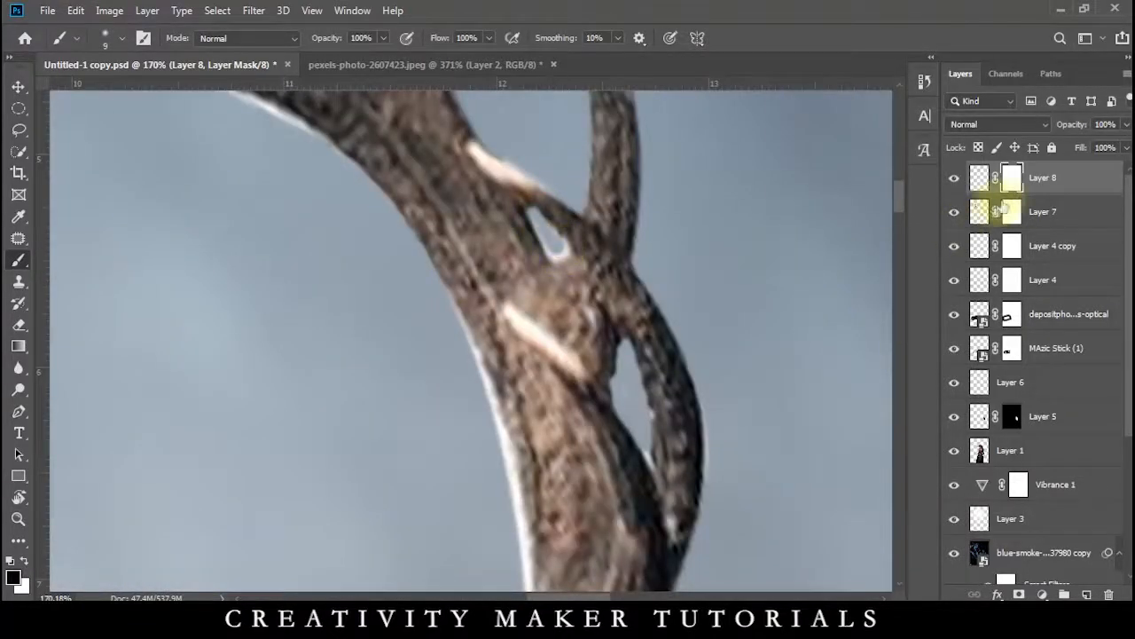
Paint on Layer 7's mask to remove the leftover background between the upper tines of the other antler.
{"action": "left_click", "coordinate": [1012, 211]}
{"action": "mouse_move", "coordinate": [748, 236]}
{"action": "left_mouse_down"}
{"action": "mouse_move", "coordinate": [837, 322]}
{"action": "mouse_move", "coordinate": [542, 307]}
{"action": "mouse_move", "coordinate": [513, 265]}
{"action": "left_mouse_up"}
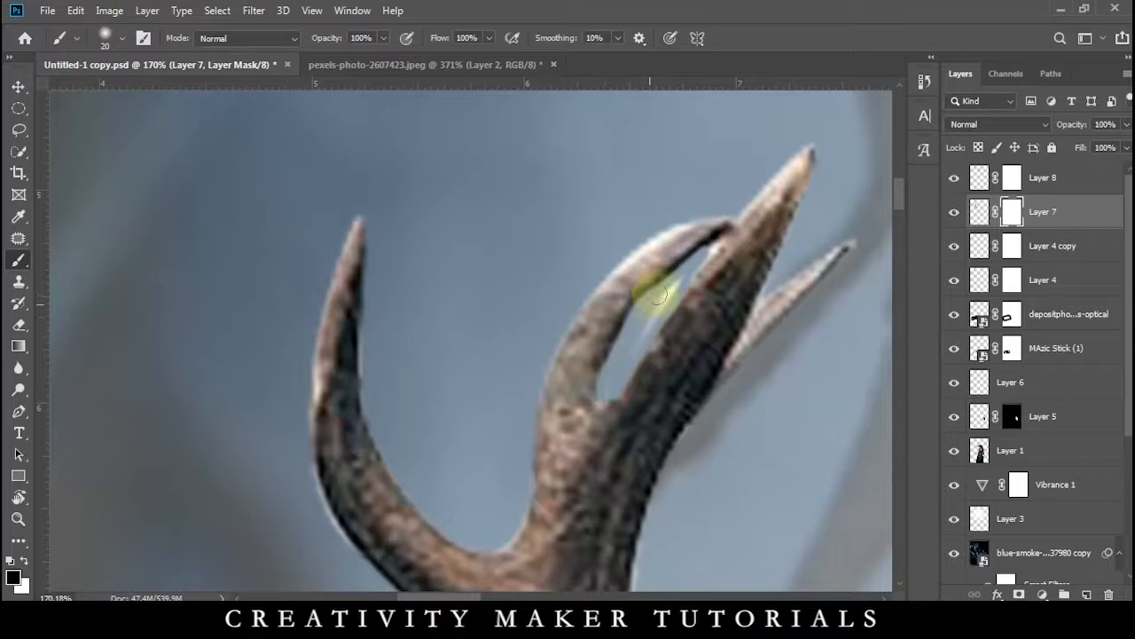
{"action": "left_click_drag", "start_coordinate": [667, 303], "coordinate": [620, 362]}
{"action": "scroll", "coordinate": [604, 390], "scroll_direction": "down", "scroll_amount": 5}
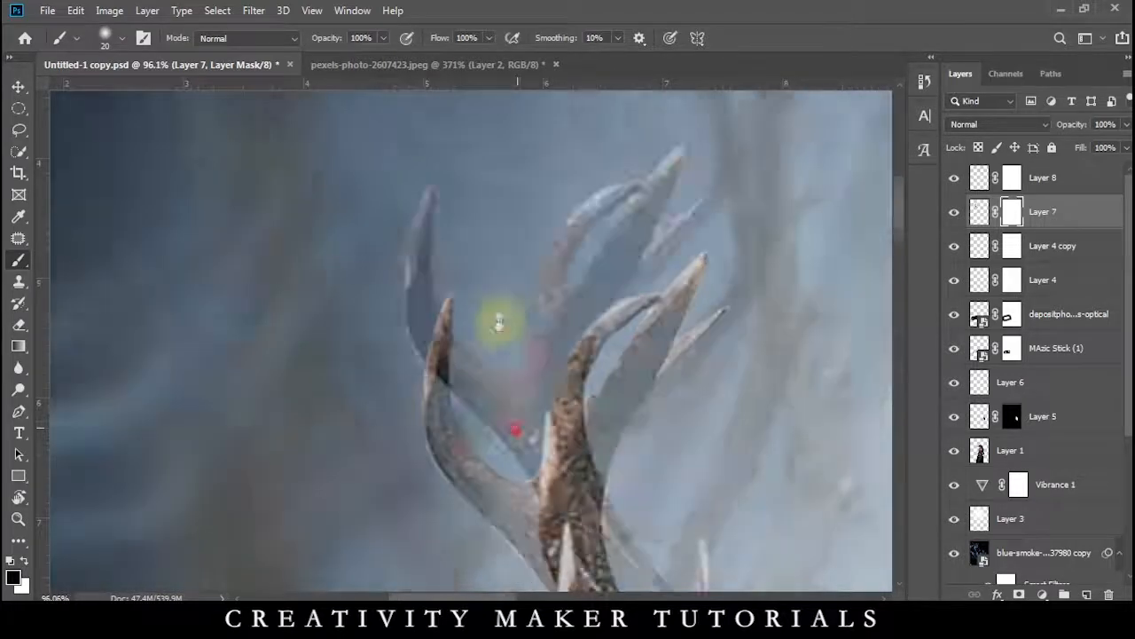
{"action": "scroll", "coordinate": [450, 421], "scroll_direction": "down", "scroll_amount": 4}
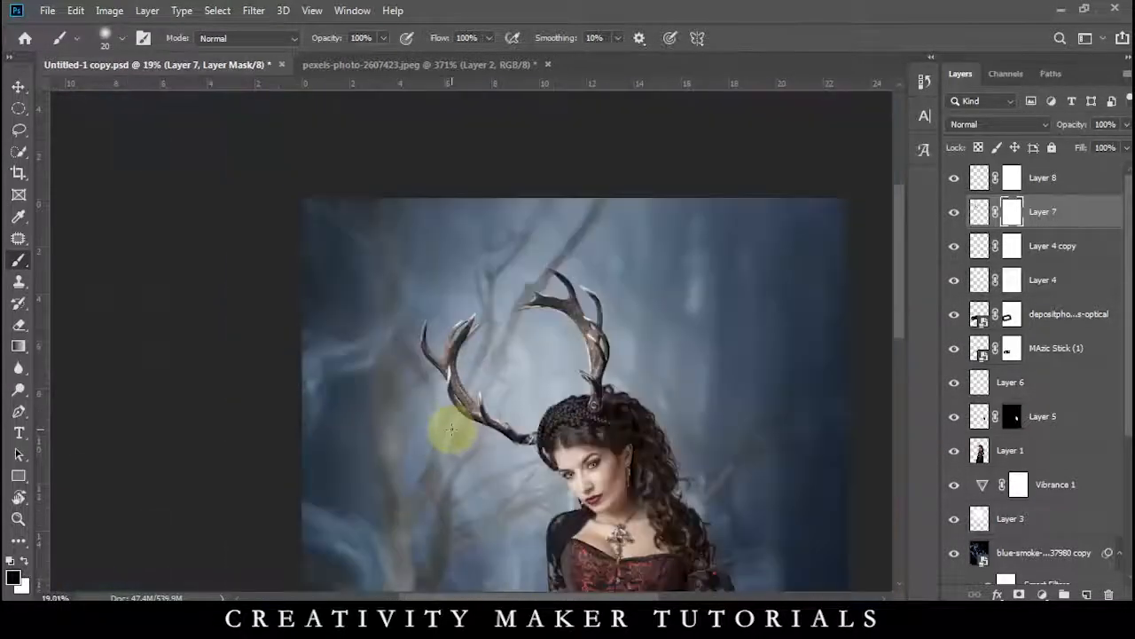
Brighten the woman's Layer 1 with Curves, lifting the midtones and highlights and holding the shadows at input 49, output 51, and save the document.
{"action": "left_click", "coordinate": [20, 86]}
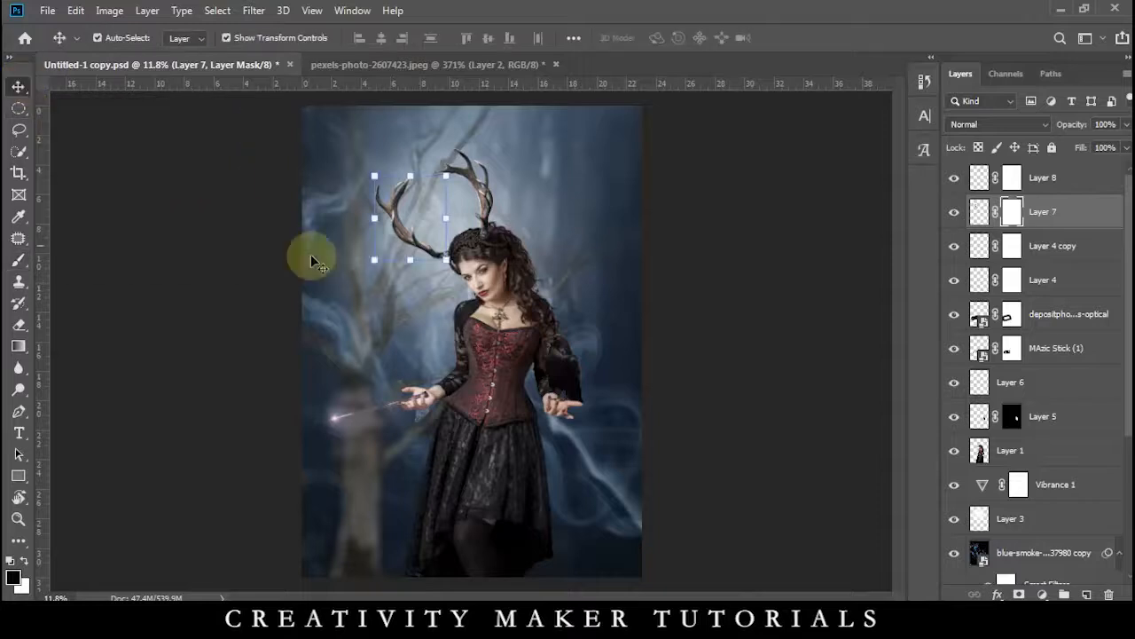
{"action": "left_click", "coordinate": [519, 355]}
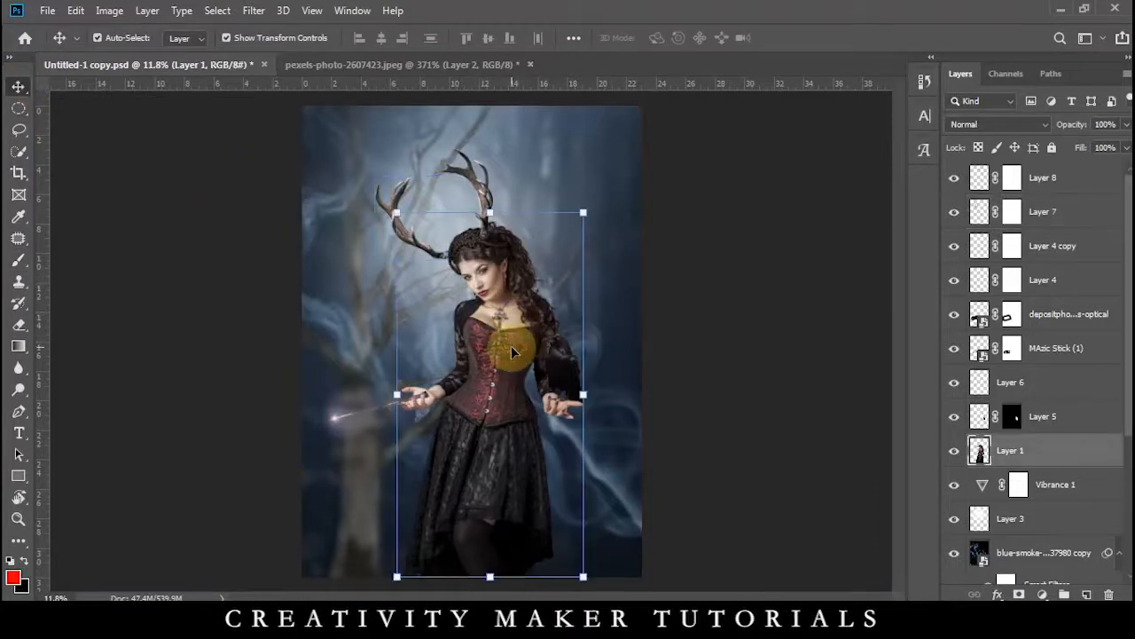
{"action": "left_click", "coordinate": [683, 381]}
{"action": "left_click", "coordinate": [955, 451]}
{"action": "left_click", "coordinate": [955, 450]}
{"action": "key", "text": "ctrl+m"}
{"action": "left_click_drag", "start_coordinate": [649, 69], "coordinate": [1132, 164]}
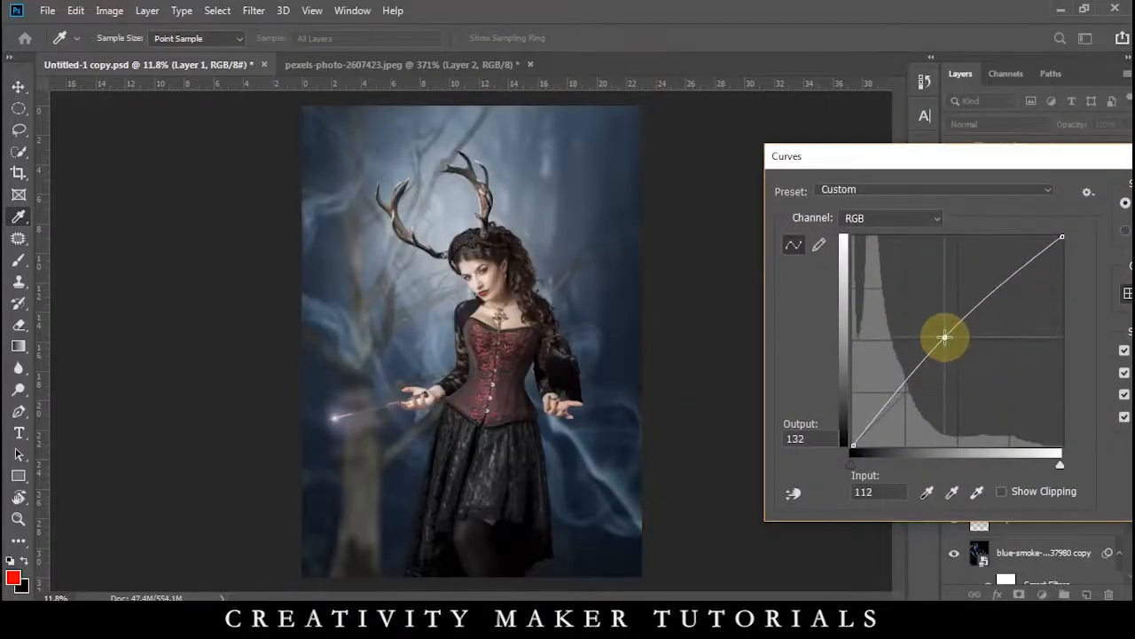
{"action": "left_click_drag", "start_coordinate": [904, 176], "coordinate": [756, 195]}
{"action": "left_click_drag", "start_coordinate": [850, 314], "coordinate": [843, 299]}
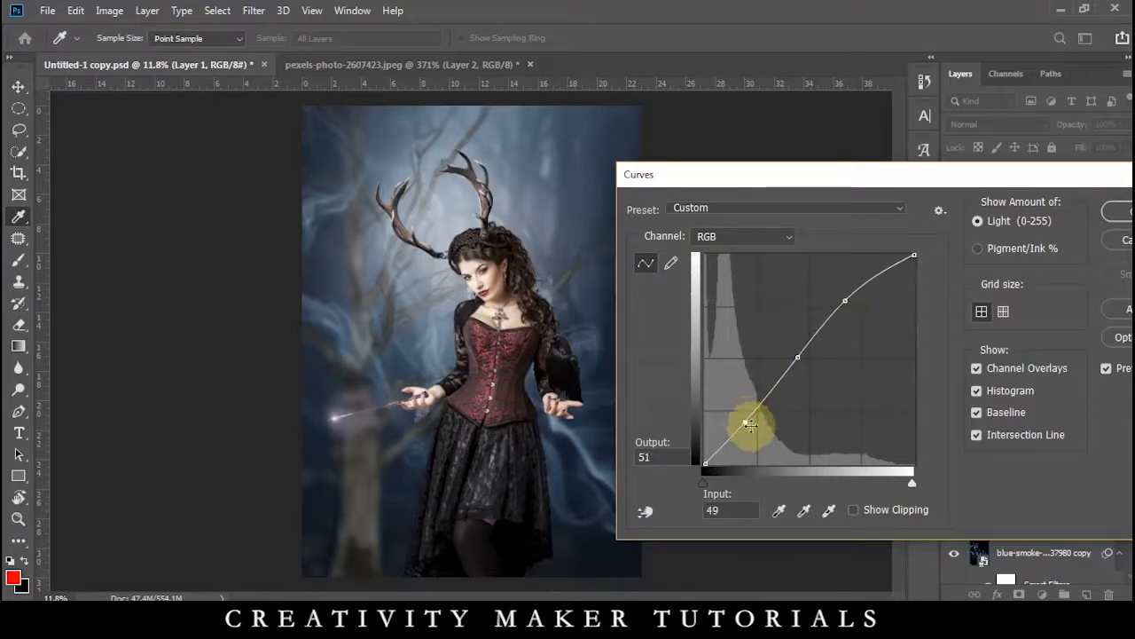
{"action": "left_click", "coordinate": [1119, 211]}
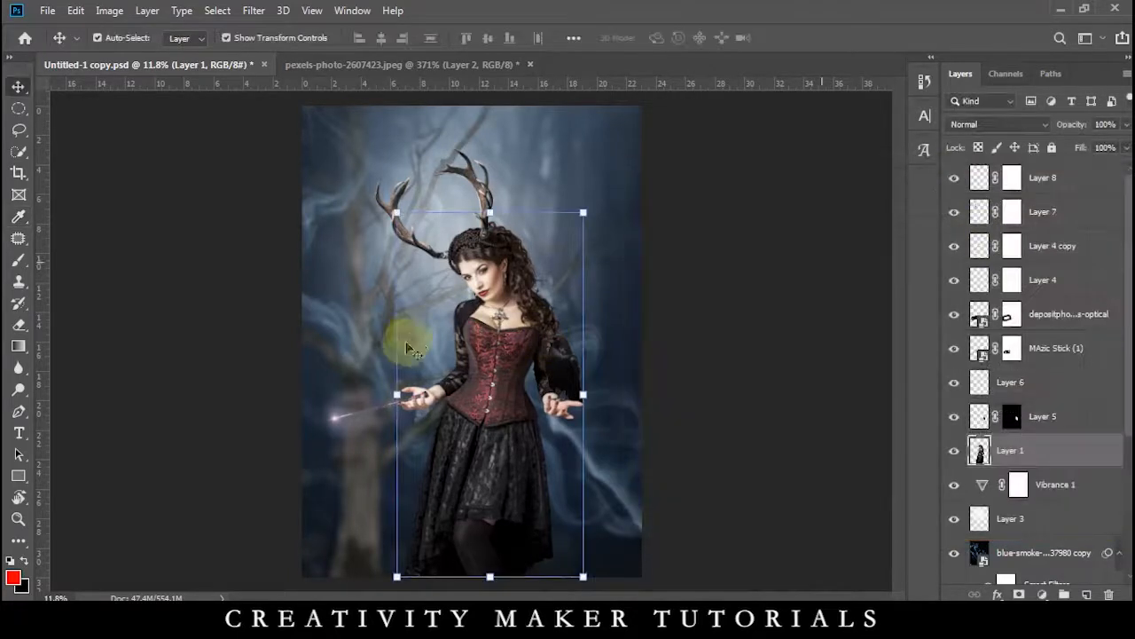
{"action": "scroll", "coordinate": [562, 208], "scroll_direction": "up", "scroll_amount": 5}
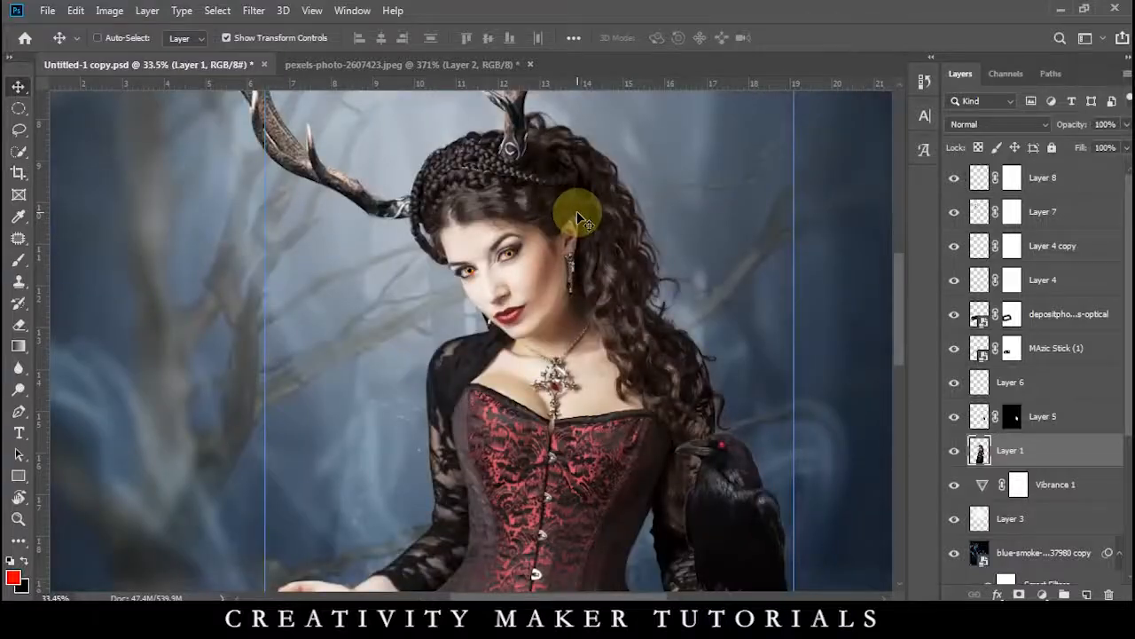
{"action": "key", "text": "ctrl+s"}
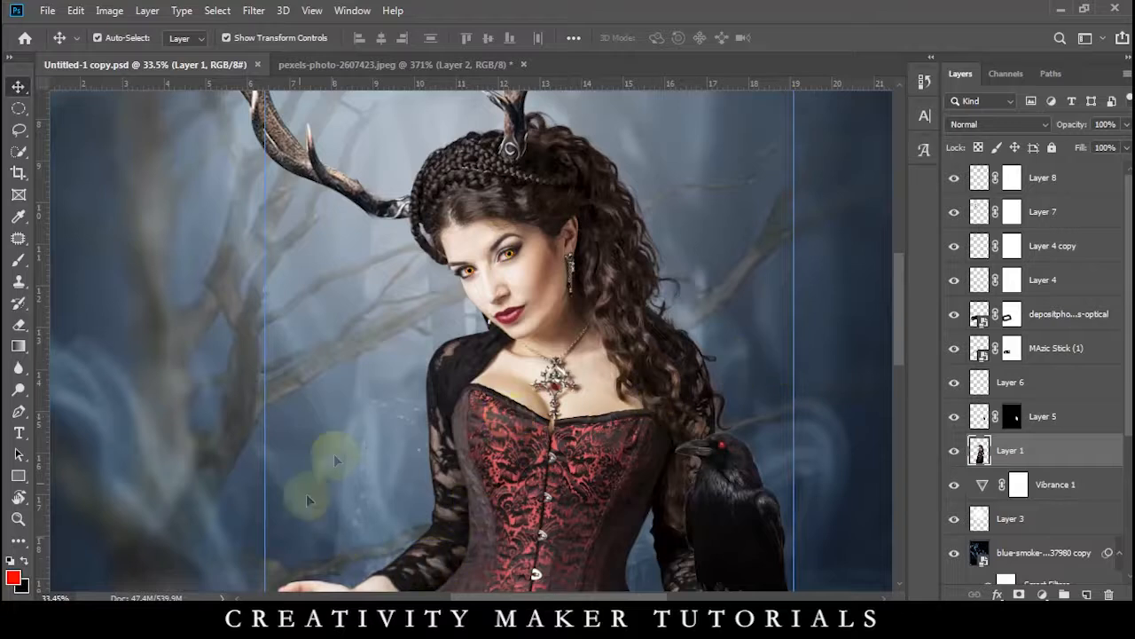
Place the depositphotos horizontal light image from the New folder above the woman's layer and set its blend mode to Screen.
{"action": "scroll", "coordinate": [305, 456], "scroll_direction": "down", "scroll_amount": 2}
{"action": "mouse_move", "coordinate": [430, 612]}
{"action": "left_click", "coordinate": [514, 546]}
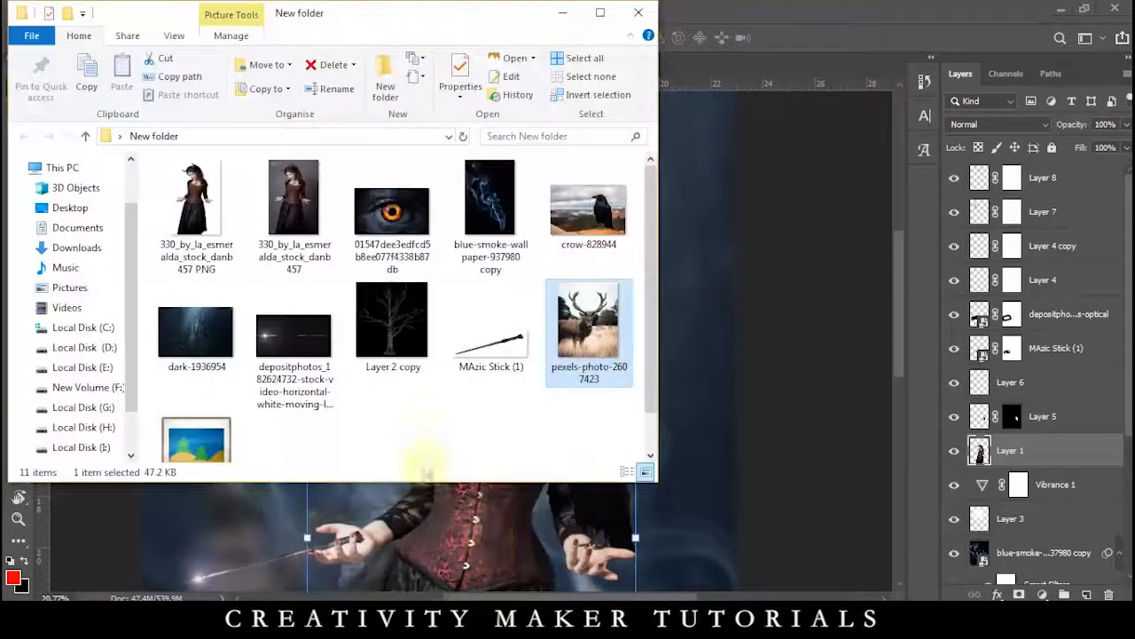
{"action": "left_click_drag", "start_coordinate": [272, 349], "coordinate": [704, 459]}
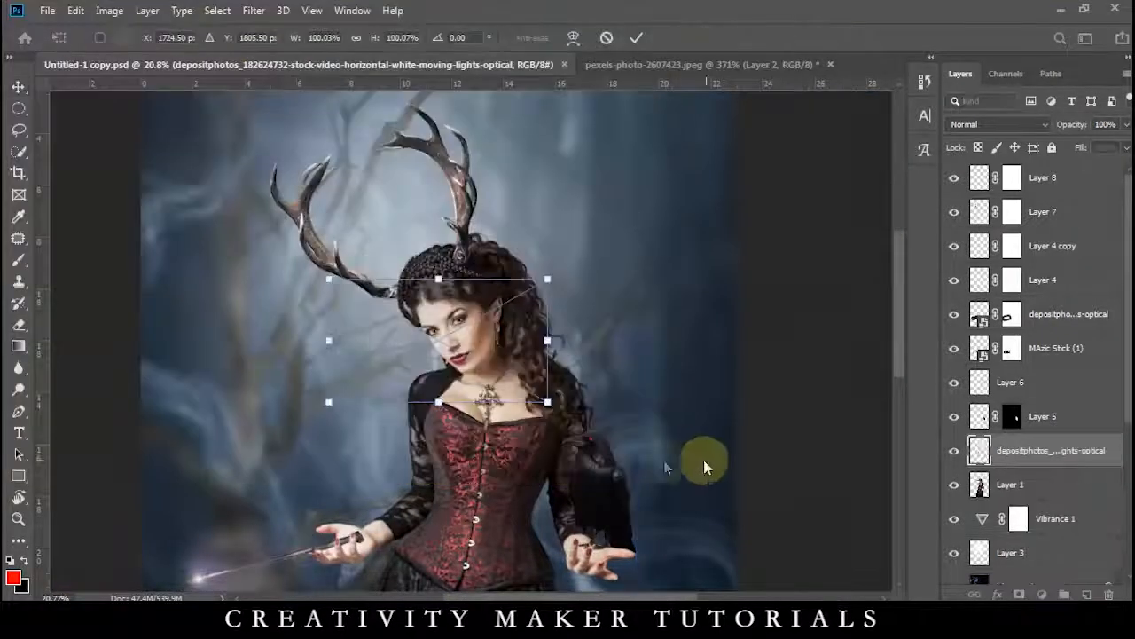
{"action": "left_click", "coordinate": [994, 125]}
{"action": "left_click", "coordinate": [964, 256]}
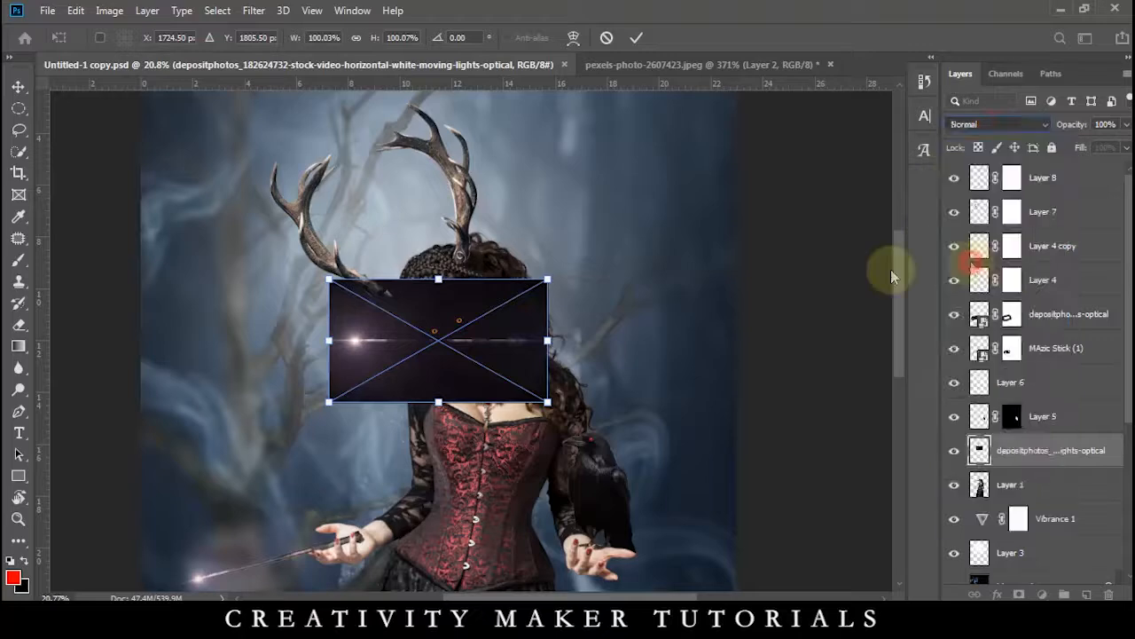
Scale the light flare to about 46%, rotate its streak diagonally downward and centre the glow on the cross pendant.
{"action": "left_click_drag", "start_coordinate": [333, 342], "coordinate": [485, 412]}
{"action": "scroll", "coordinate": [485, 412], "scroll_direction": "up", "scroll_amount": 3}
{"action": "scroll", "coordinate": [485, 411], "scroll_direction": "up", "scroll_amount": 4}
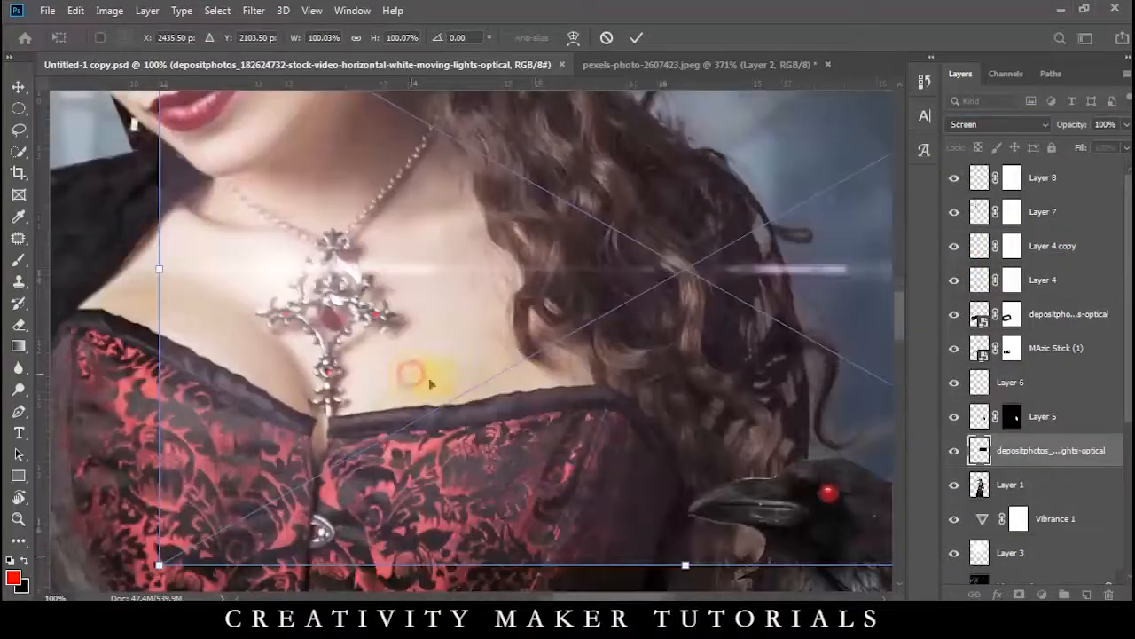
{"action": "left_click_drag", "start_coordinate": [159, 565], "coordinate": [400, 381]}
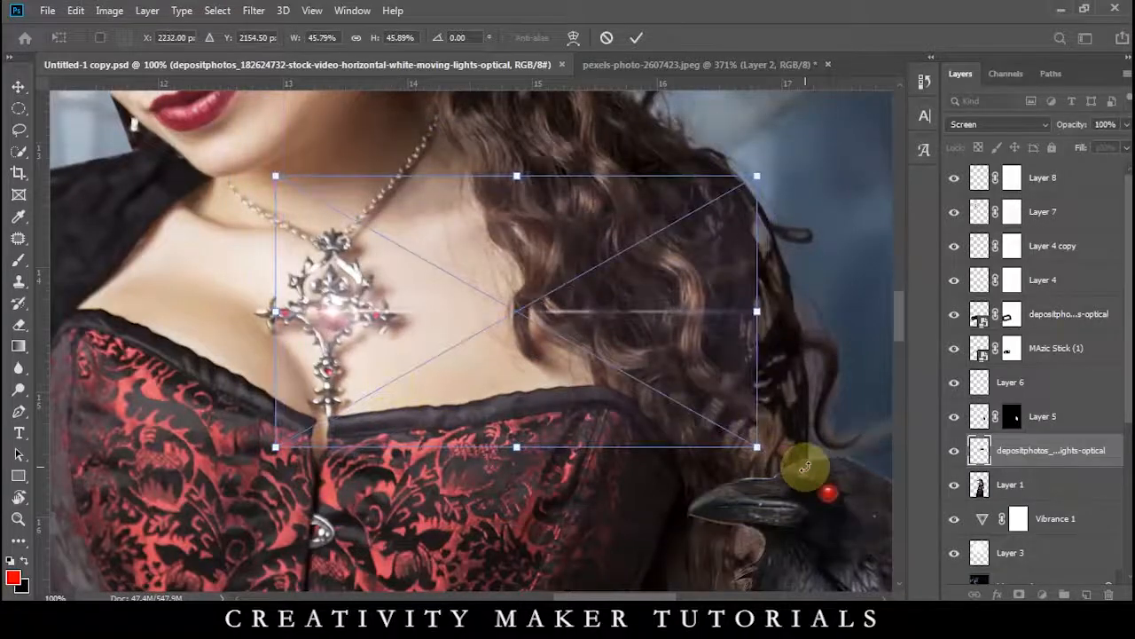
{"action": "left_click_drag", "start_coordinate": [806, 464], "coordinate": [752, 593]}
{"action": "left_click_drag", "start_coordinate": [638, 350], "coordinate": [679, 468]}
{"action": "key", "text": "Return"}
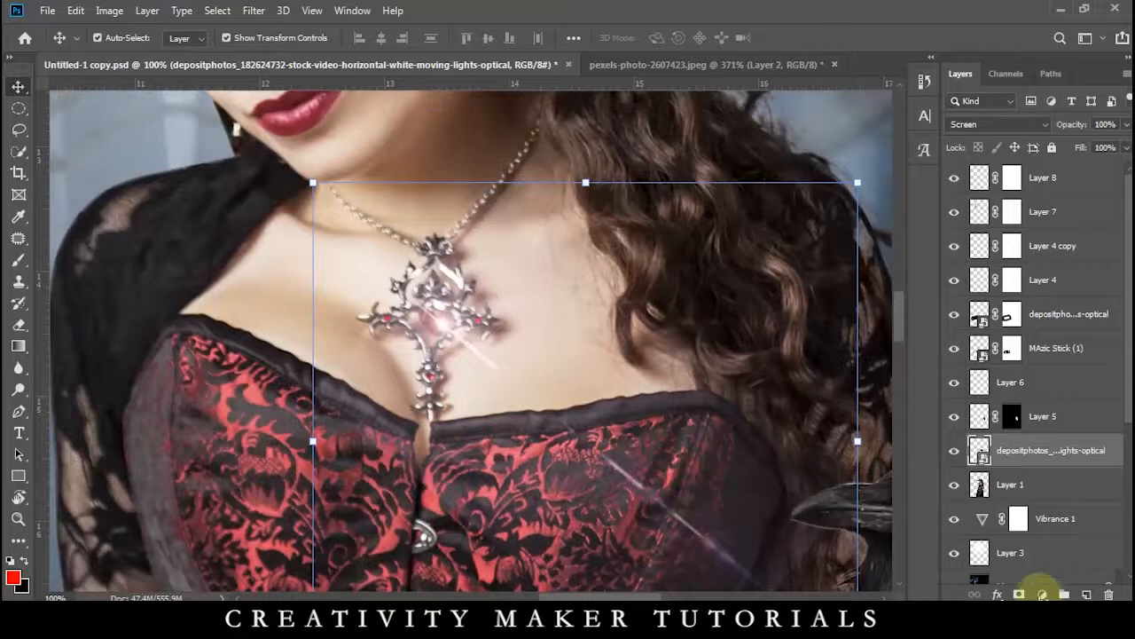
Add a layer mask to the flare and brush it around the cross pendant to blend the glow.
{"action": "left_click", "coordinate": [1020, 595]}
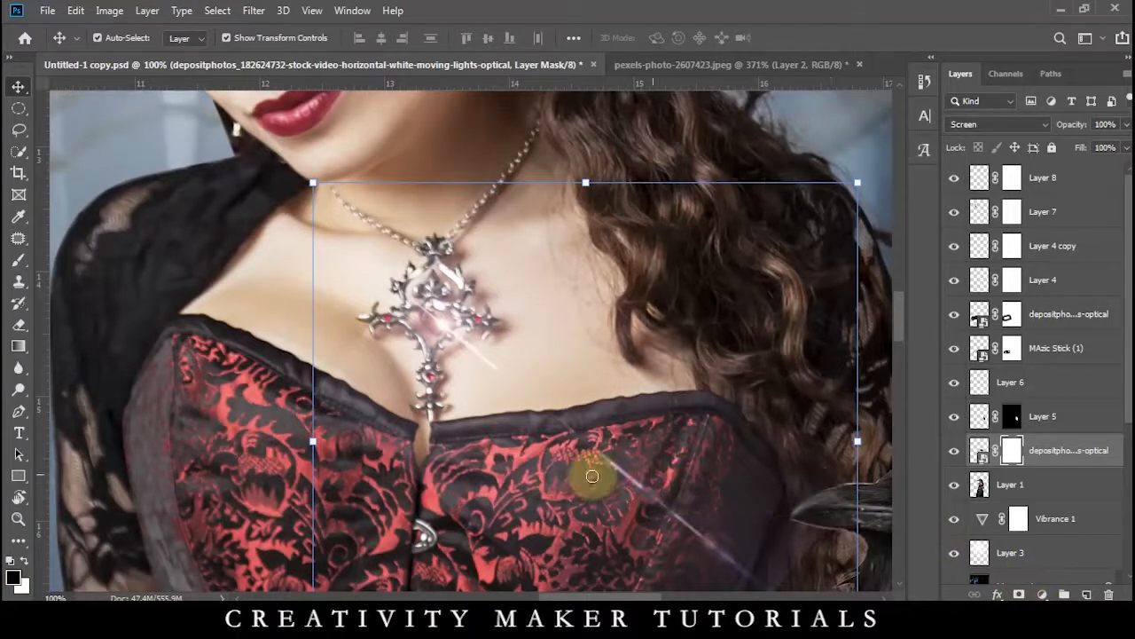
{"action": "key", "text": "b"}
{"action": "mouse_move", "coordinate": [444, 235]}
{"action": "left_mouse_down"}
{"action": "mouse_move", "coordinate": [317, 302]}
{"action": "mouse_move", "coordinate": [301, 381]}
{"action": "mouse_move", "coordinate": [289, 378]}
{"action": "mouse_move", "coordinate": [279, 295]}
{"action": "mouse_move", "coordinate": [314, 409]}
{"action": "mouse_move", "coordinate": [390, 355]}
{"action": "left_mouse_up"}
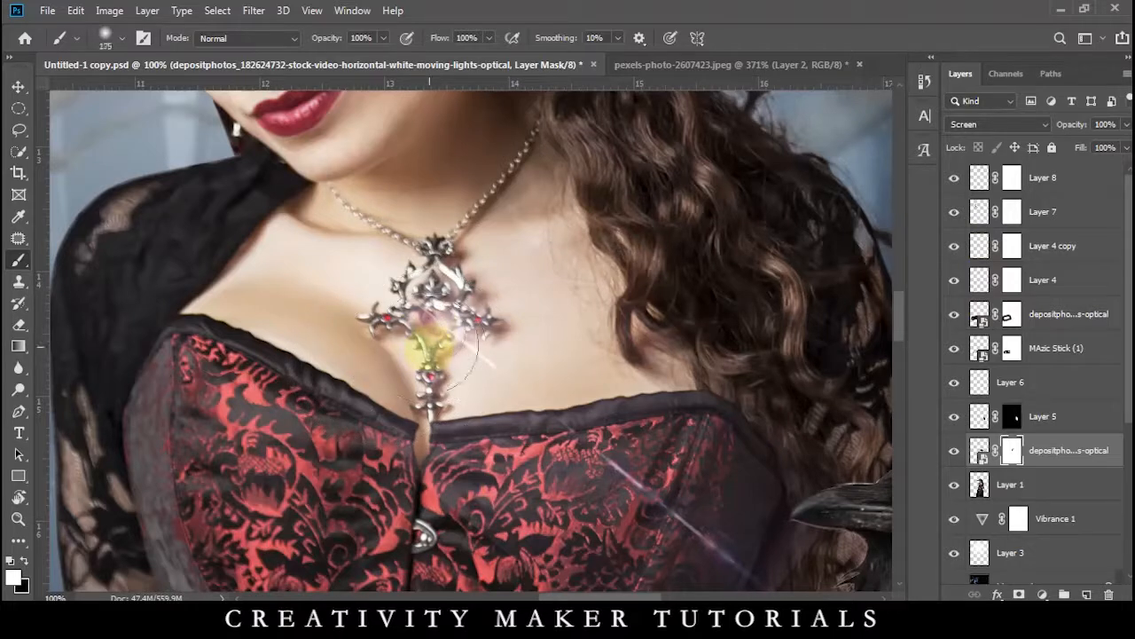
Mask out the flare's streak and haze over the corset, sleeve and crow with a brush enlarged to about 400.
{"action": "scroll", "coordinate": [476, 357], "scroll_direction": "down", "scroll_amount": 3}
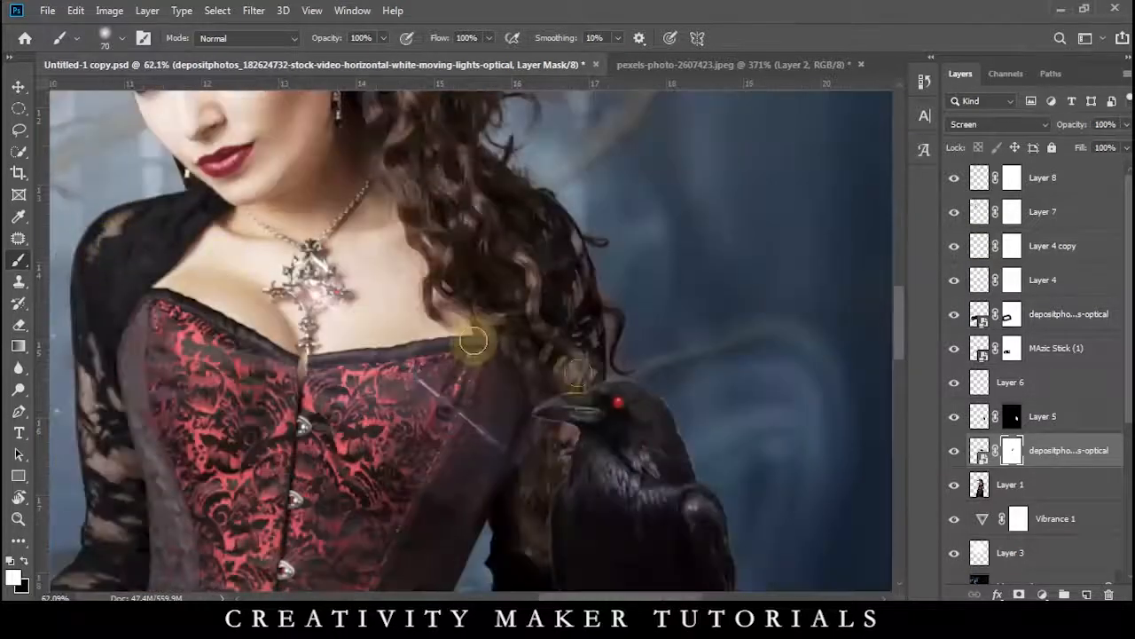
{"action": "key", "text": "bracketright"}
{"action": "key", "text": "bracketright"}
{"action": "key", "text": "bracketright"}
{"action": "key", "text": "bracketright"}
{"action": "key", "text": "bracketright"}
{"action": "key", "text": "bracketright"}
{"action": "key", "text": "bracketright"}
{"action": "key", "text": "bracketright"}
{"action": "key", "text": "bracketright"}
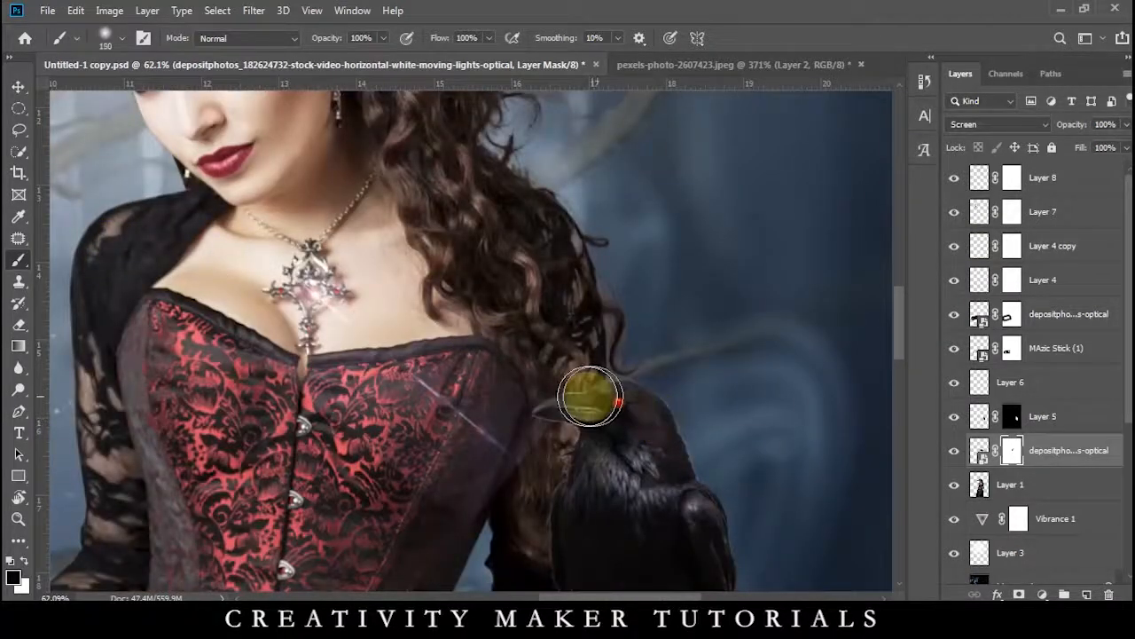
{"action": "mouse_move", "coordinate": [559, 391]}
{"action": "left_mouse_down"}
{"action": "mouse_move", "coordinate": [441, 437]}
{"action": "mouse_move", "coordinate": [489, 470]}
{"action": "left_mouse_up"}
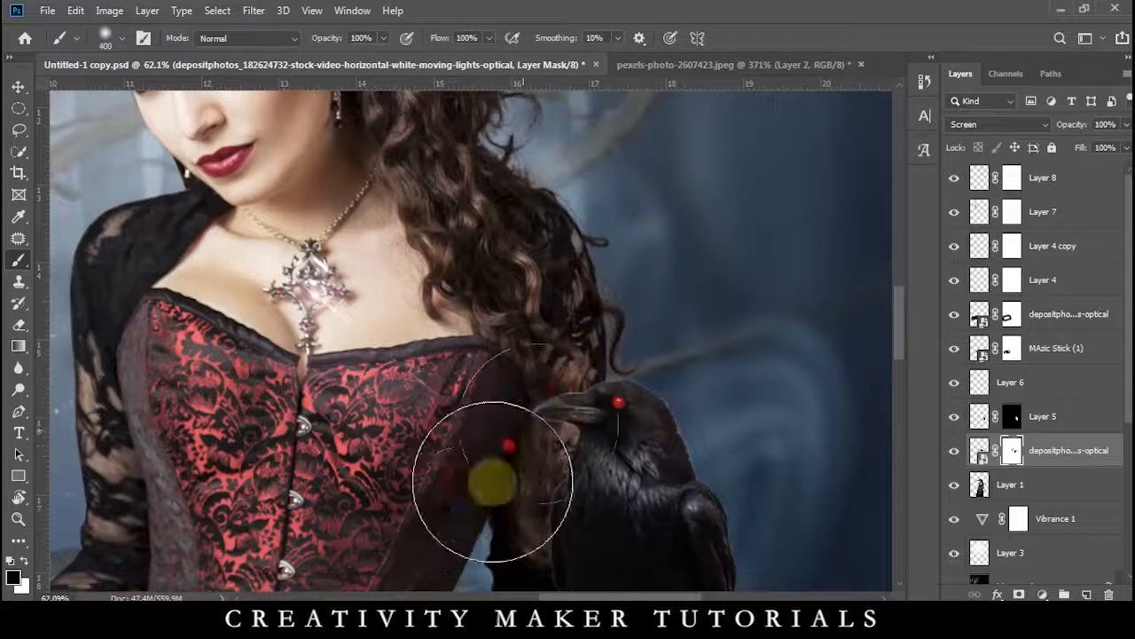
{"action": "scroll", "coordinate": [489, 469], "scroll_direction": "down", "scroll_amount": 3}
{"action": "key", "text": "v"}
{"action": "scroll", "coordinate": [700, 337], "scroll_direction": "down", "scroll_amount": 1}
{"action": "scroll", "coordinate": [701, 337], "scroll_direction": "down", "scroll_amount": 2}
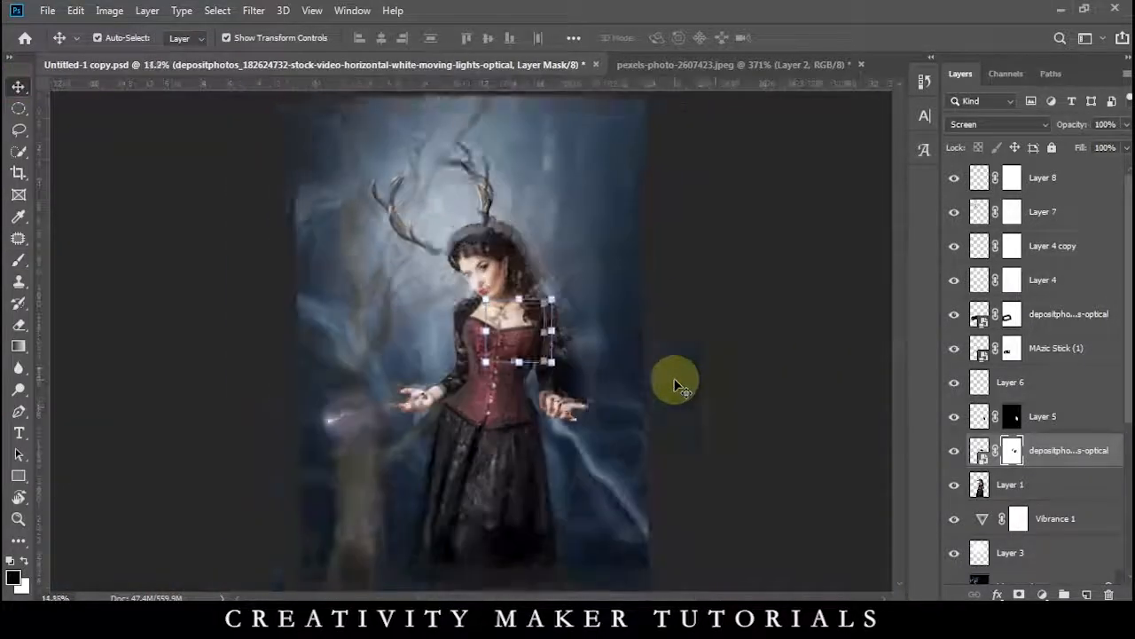
Add a Brightness/Contrast adjustment layer above Vibrance 1 with brightness -9 and contrast 11.
{"action": "left_click", "coordinate": [1075, 180]}
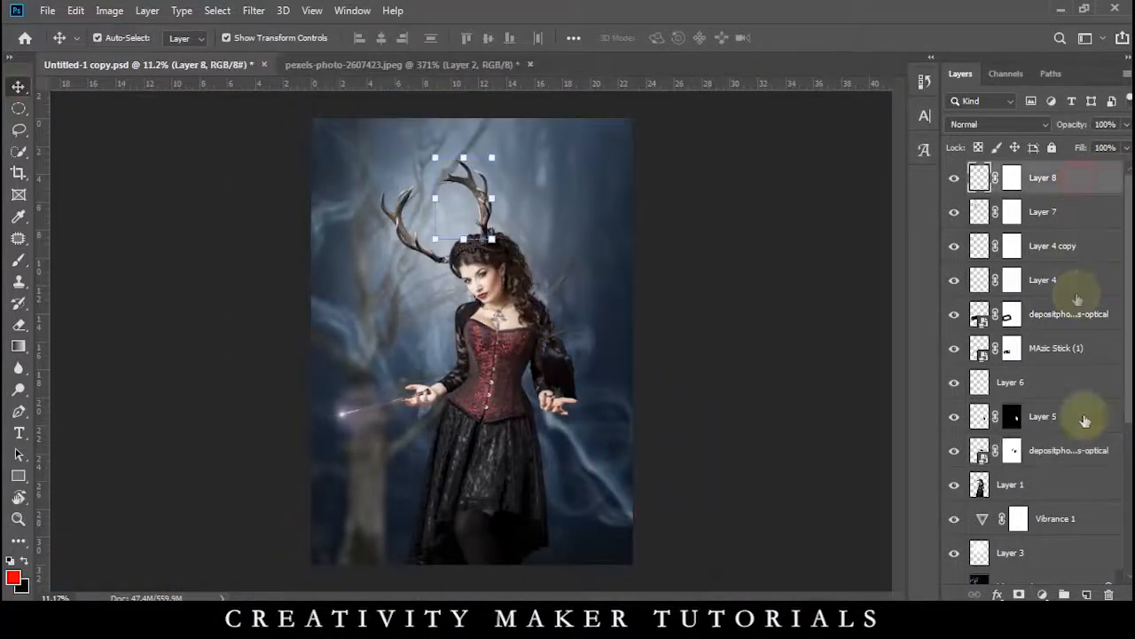
{"action": "left_click", "coordinate": [1093, 522]}
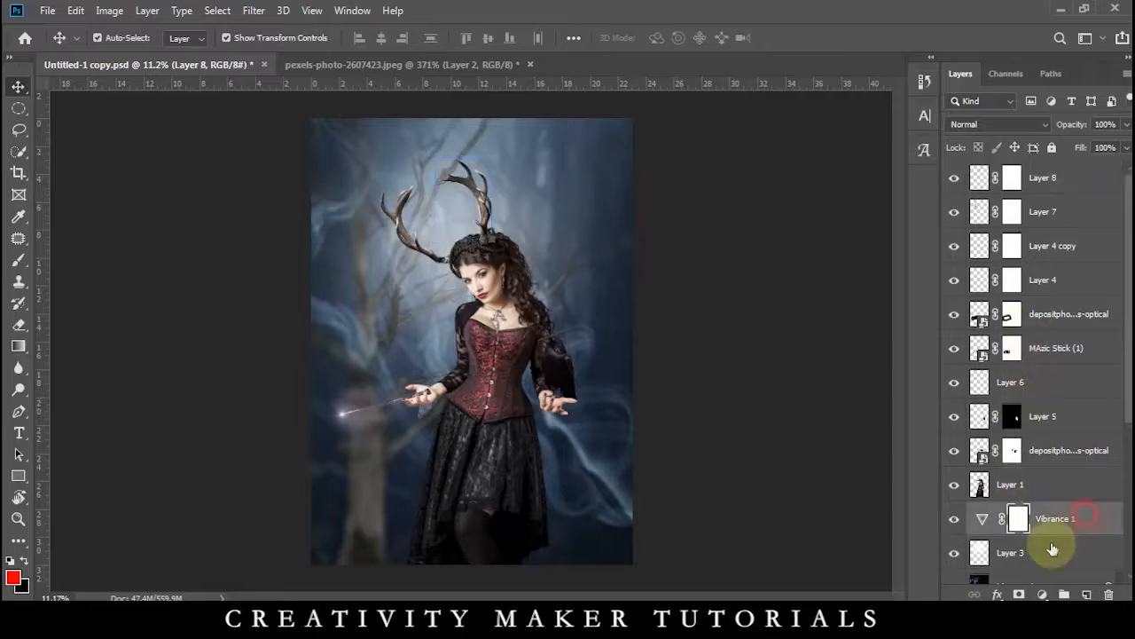
{"action": "left_click", "coordinate": [1043, 593]}
{"action": "left_click", "coordinate": [1056, 358]}
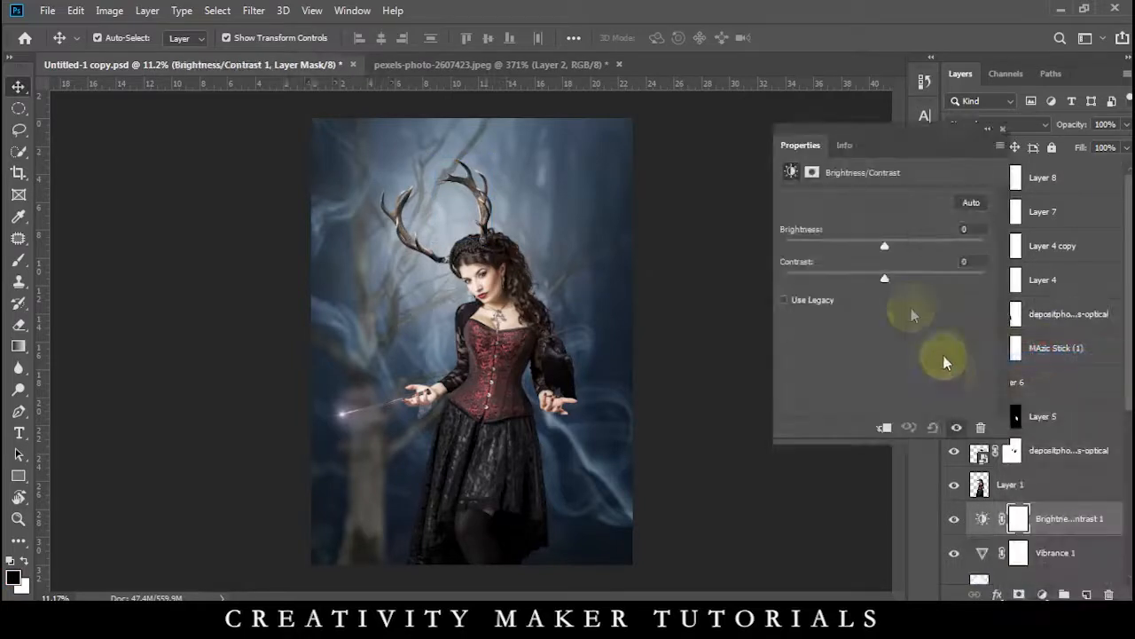
{"action": "left_click_drag", "start_coordinate": [890, 244], "coordinate": [878, 241]}
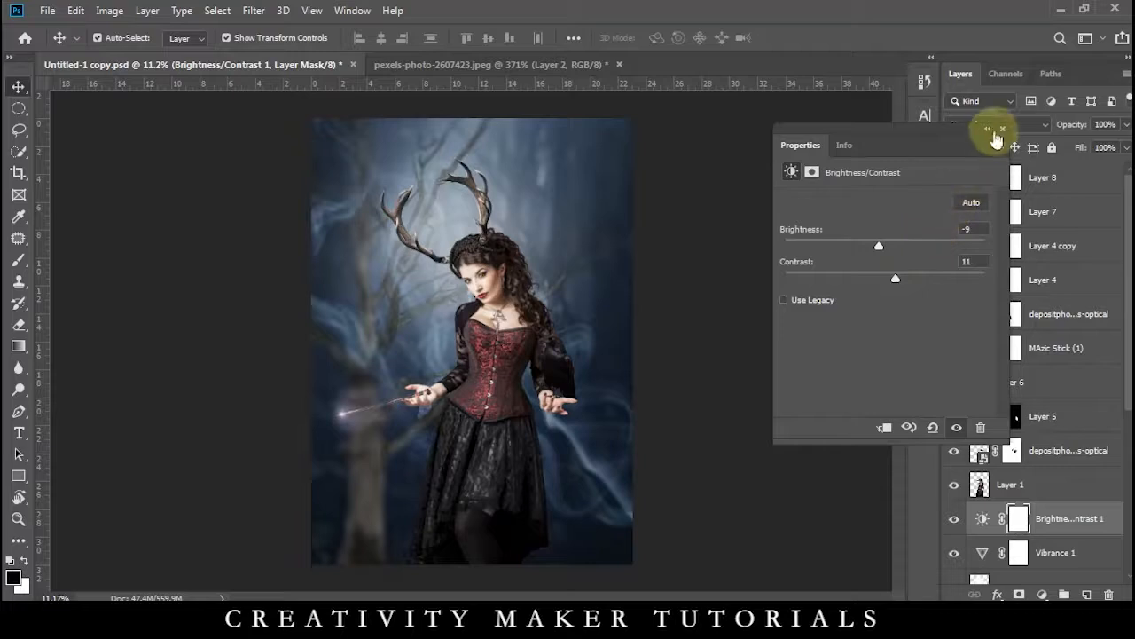
{"action": "left_click", "coordinate": [1000, 128]}
Add a Black & White adjustment layer over the background with the default preset and reduce its opacity to 46%.
{"action": "left_click", "coordinate": [1042, 594]}
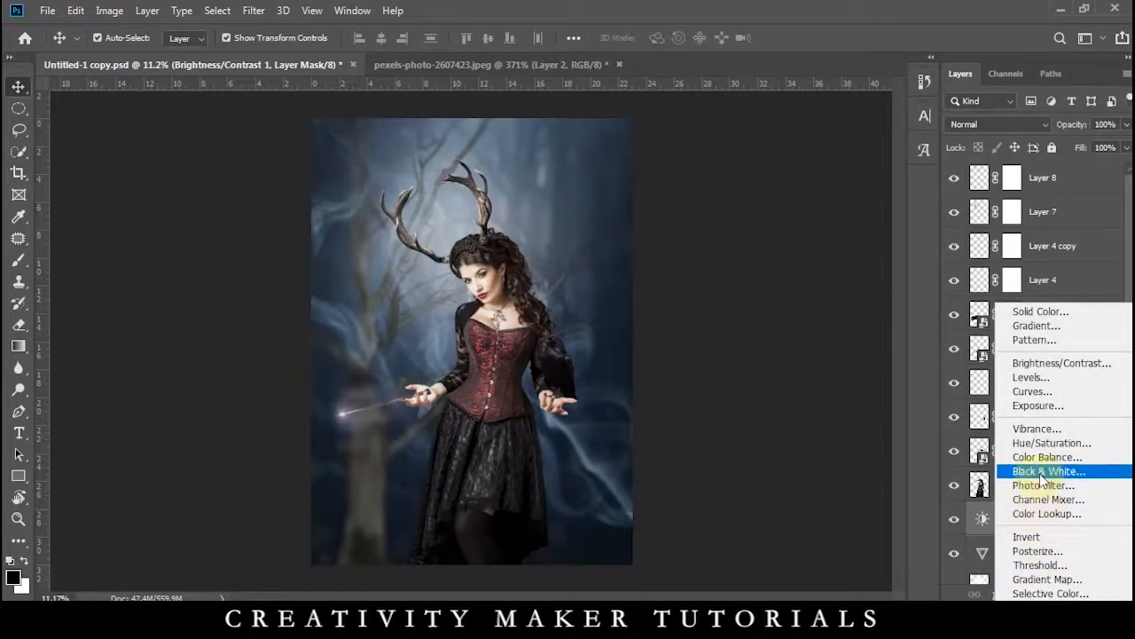
{"action": "left_click", "coordinate": [1043, 474]}
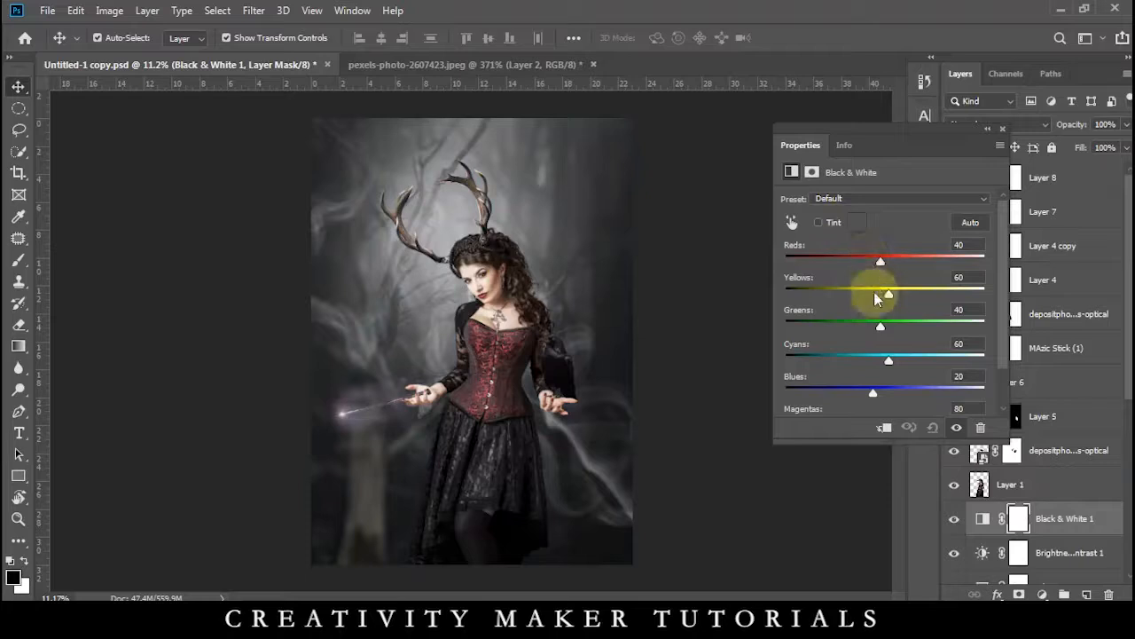
{"action": "left_click", "coordinate": [1001, 129]}
{"action": "left_click_drag", "start_coordinate": [1060, 130], "coordinate": [1022, 123]}
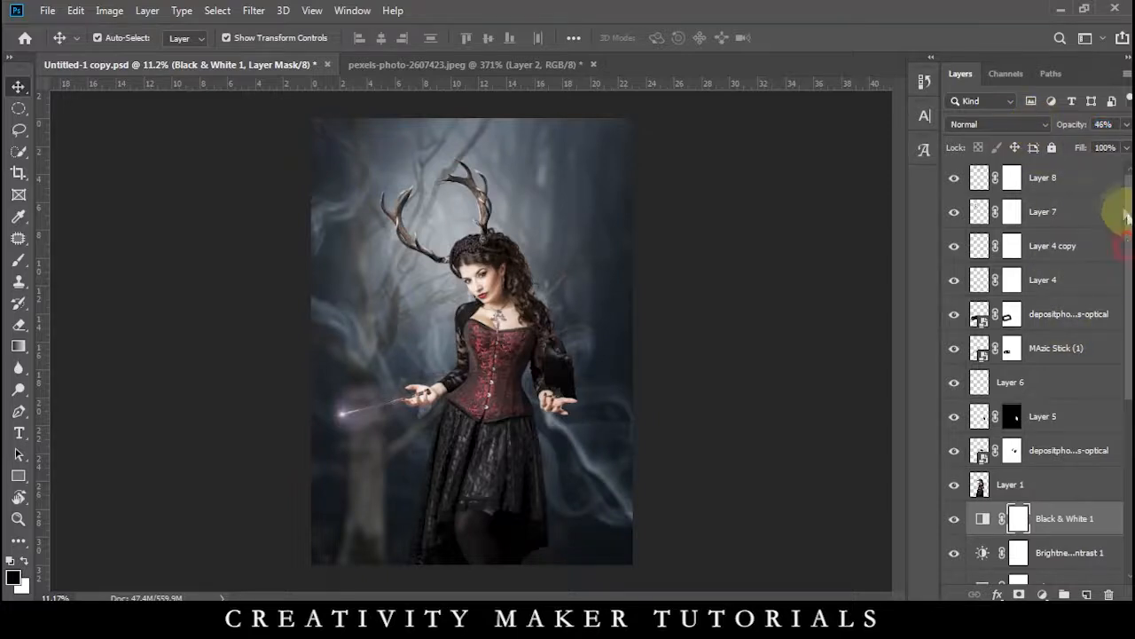
Add a Vibrance adjustment layer above Layer 8 with vibrance +37 and saturation -12.
{"action": "left_click", "coordinate": [1045, 176]}
{"action": "left_click", "coordinate": [1043, 593]}
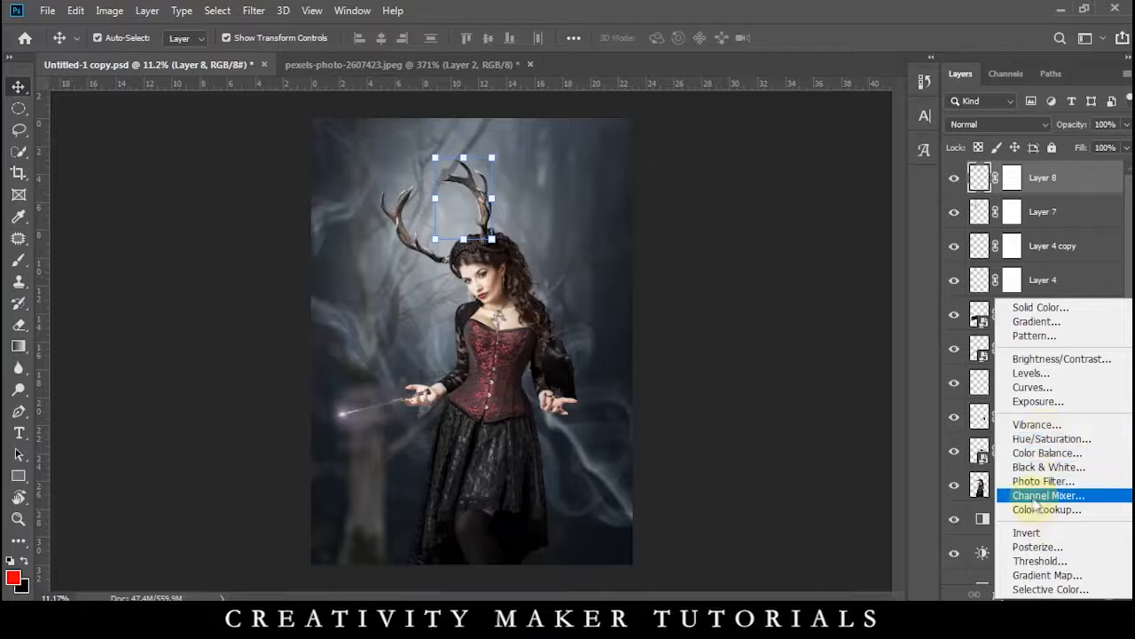
{"action": "left_click", "coordinate": [1034, 424]}
{"action": "left_click_drag", "start_coordinate": [894, 224], "coordinate": [875, 257]}
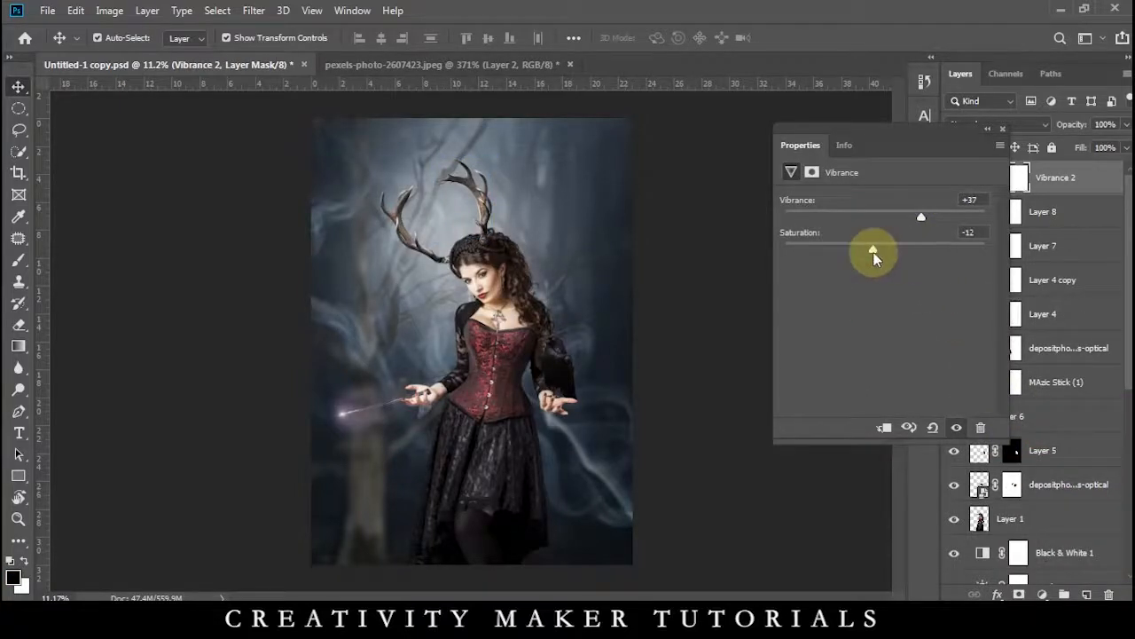
{"action": "left_click", "coordinate": [988, 129]}
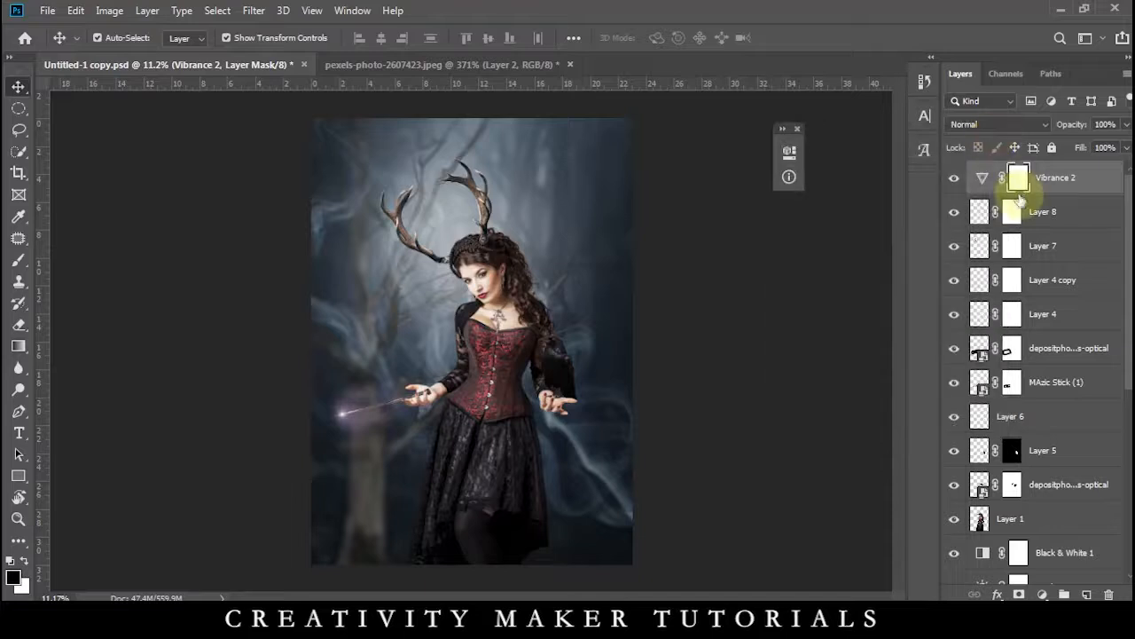
Stamp all visible layers into a new top layer and apply the Camera Raw Filter with clarity +23, highlights -13 and temperature +6.
{"action": "key", "text": "ctrl+shift+alt+e"}
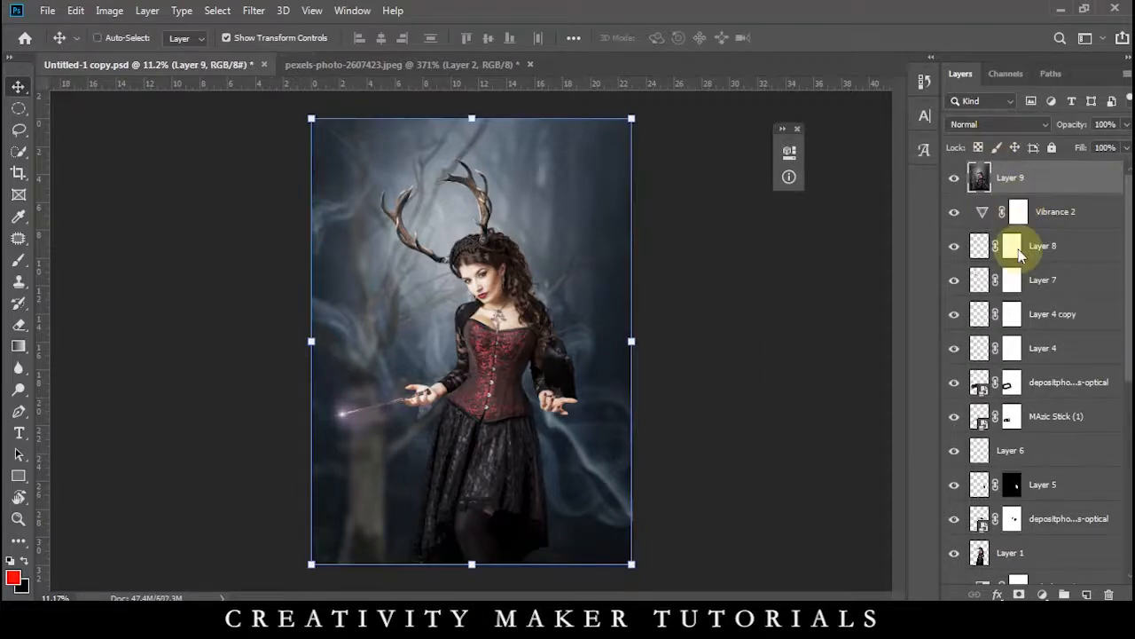
{"action": "key", "text": "ctrl+shift+a"}
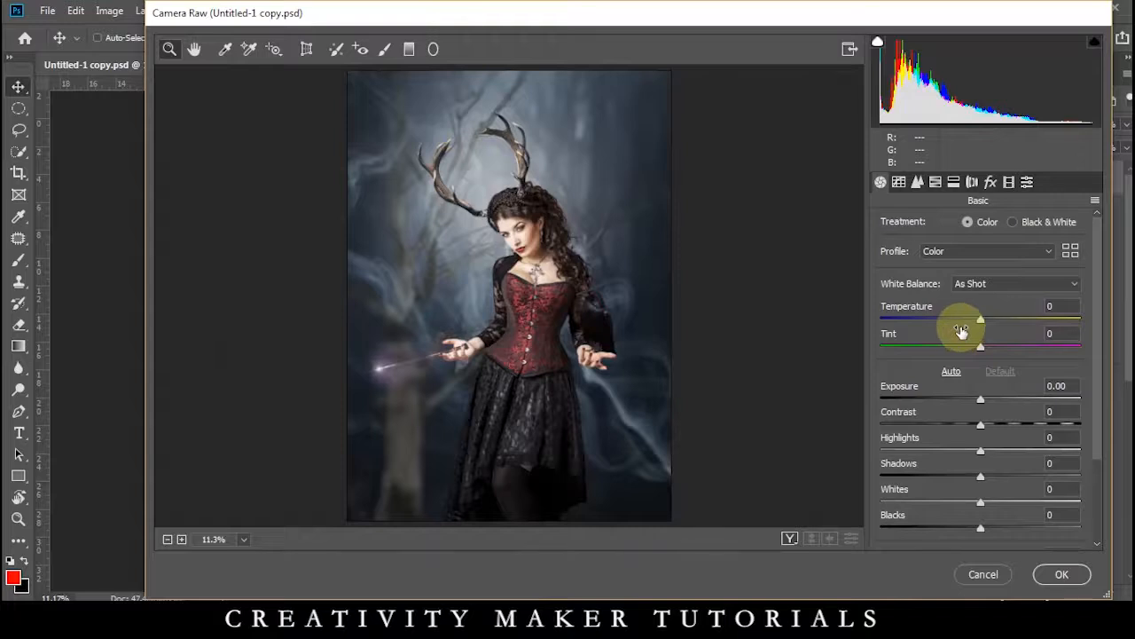
{"action": "scroll", "coordinate": [1007, 479], "scroll_direction": "down", "scroll_amount": 3}
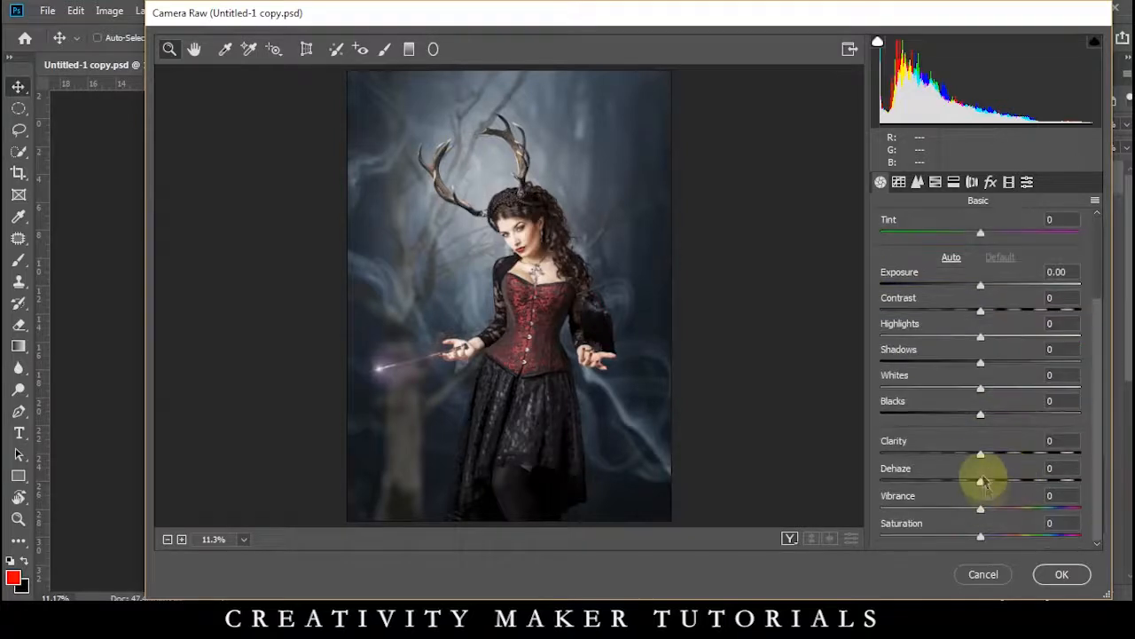
{"action": "left_click_drag", "start_coordinate": [1017, 454], "coordinate": [1003, 454]}
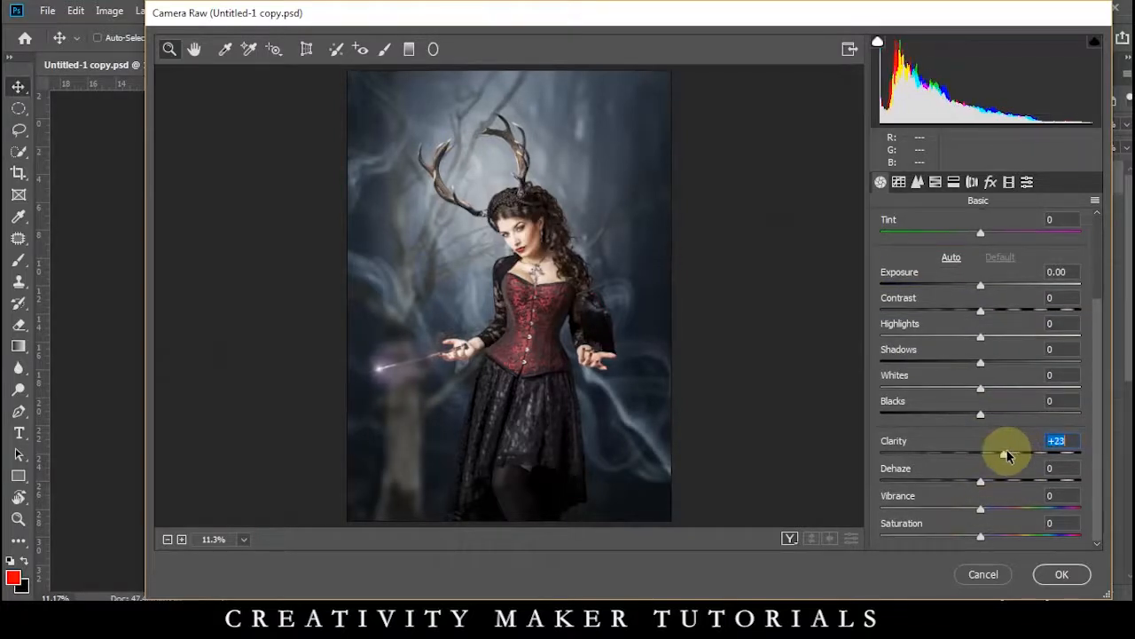
{"action": "left_click_drag", "start_coordinate": [975, 342], "coordinate": [994, 327]}
{"action": "scroll", "coordinate": [976, 343], "scroll_direction": "up", "scroll_amount": 3}
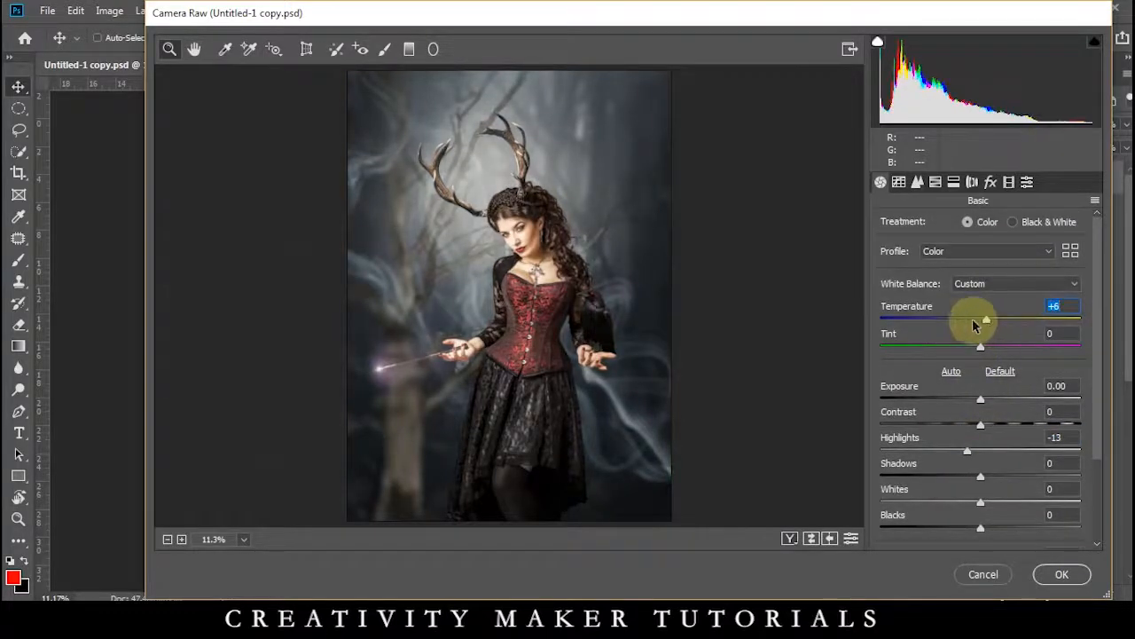
{"action": "left_click", "coordinate": [464, 240]}
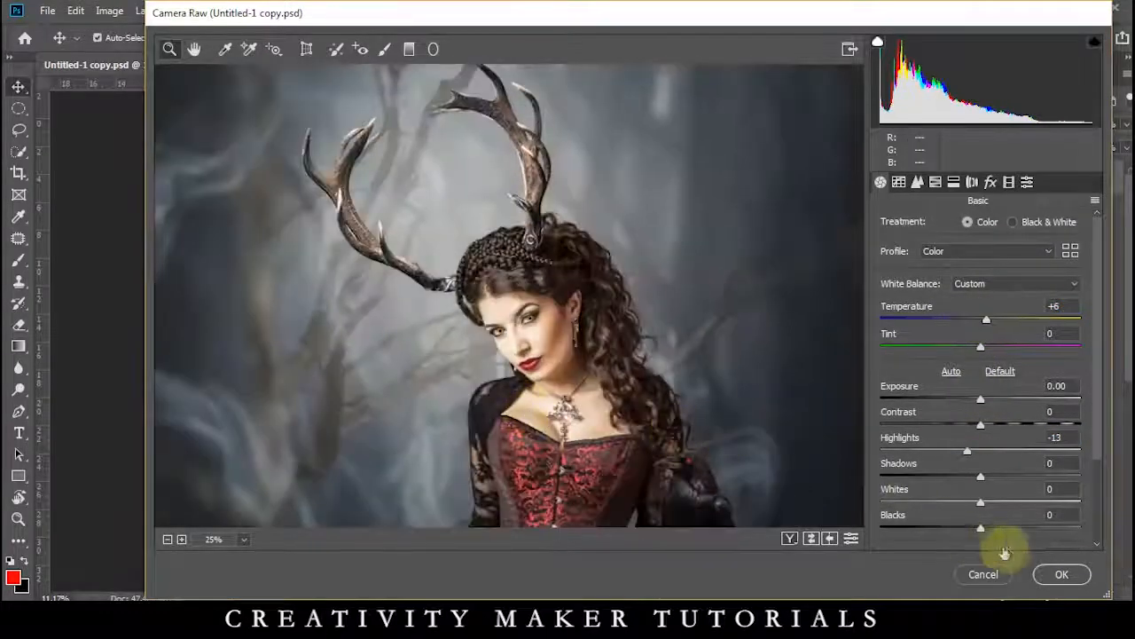
{"action": "left_click", "coordinate": [1054, 574]}
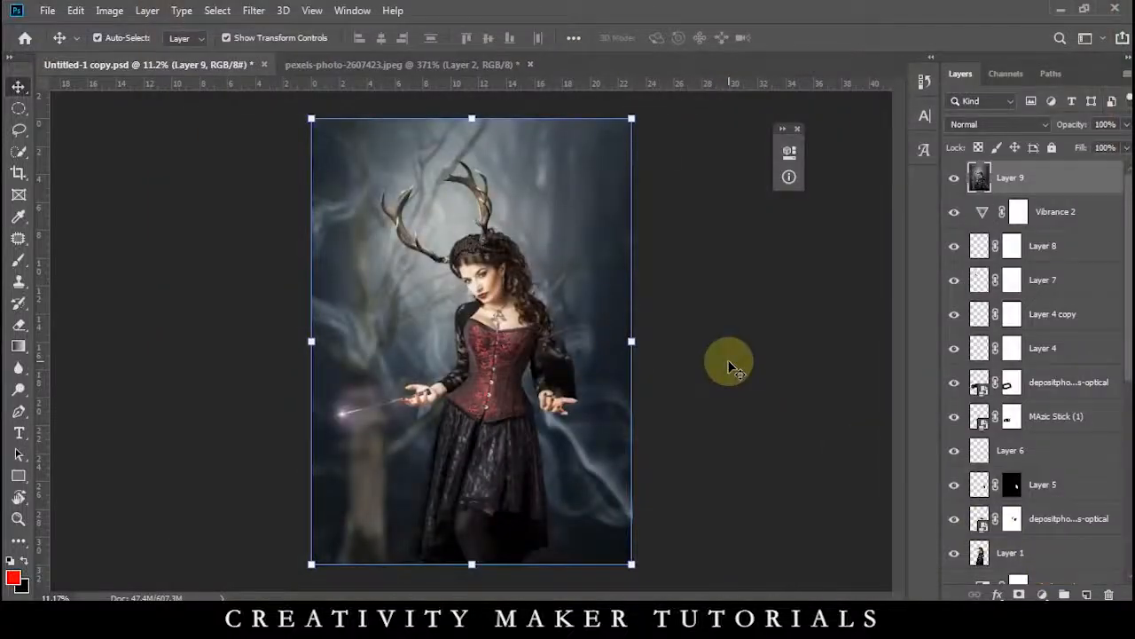